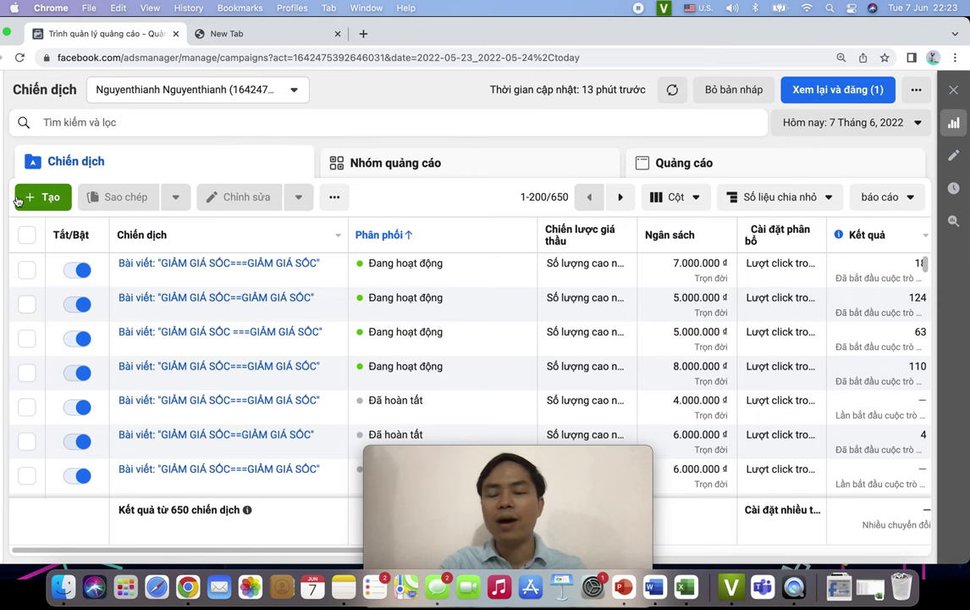
- Start a new campaign and list the buying types Đấu giá and Tiếp cận và tần suất
click(40, 187)
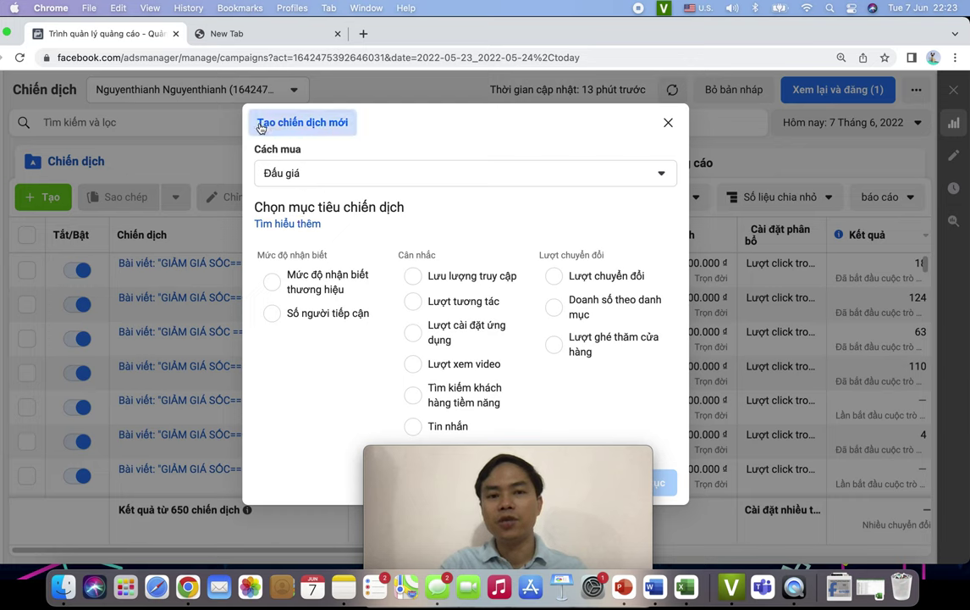
click(338, 174)
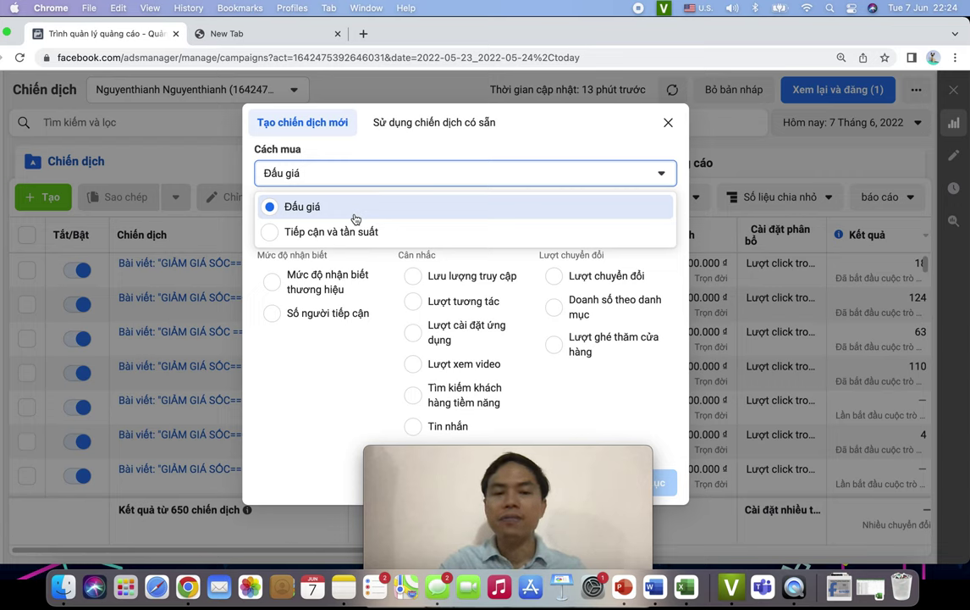
- Set the buying type to Tiếp cận và tần suất, then reopen the buying type list
click(392, 238)
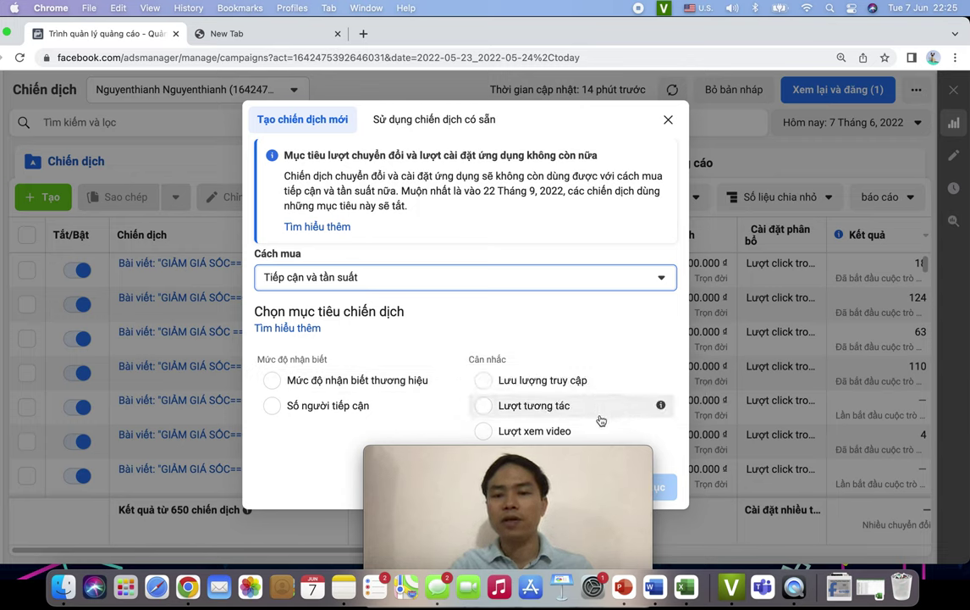
click(481, 279)
- Switch the buying type back to Đấu giá to restore every objective
click(379, 315)
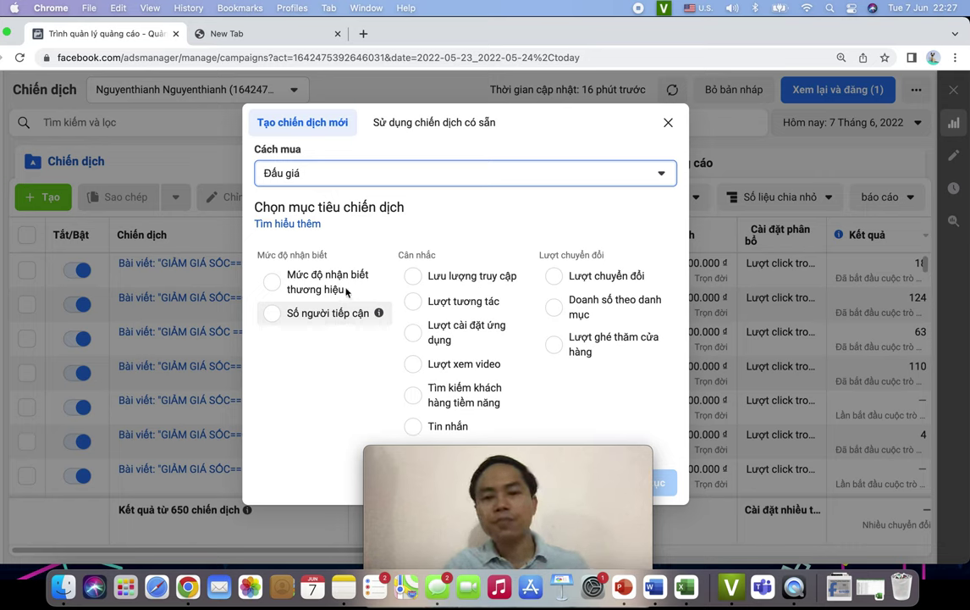
- Choose Lượt tương tác under the Cân nhắc group as the campaign objective
drag(398, 255, 438, 263)
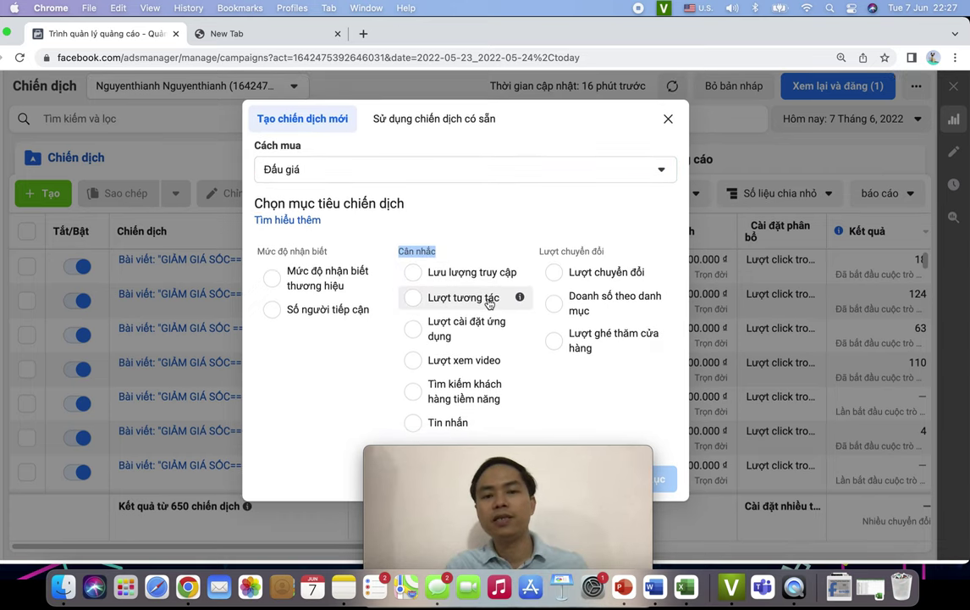
mouse_move(528, 372)
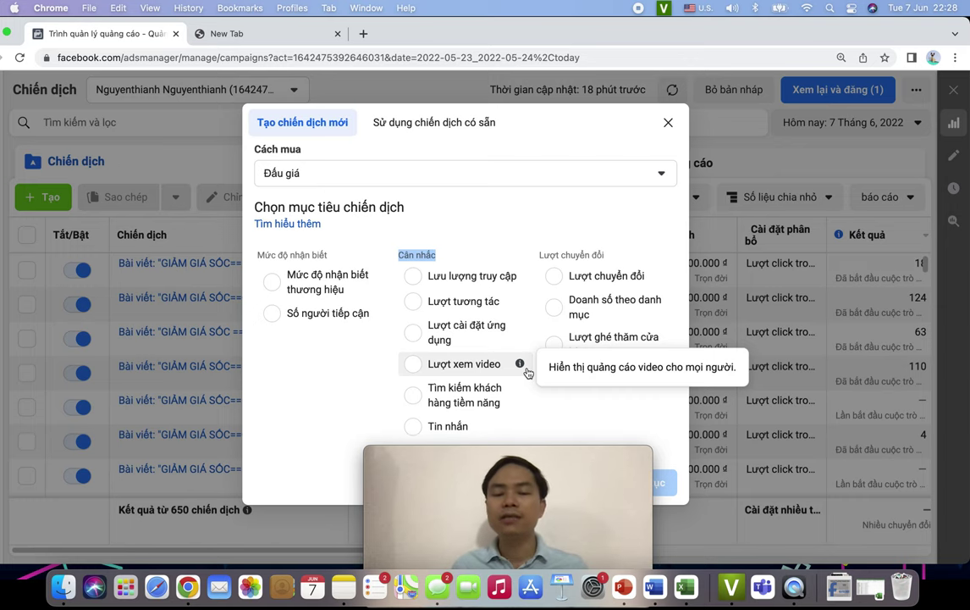
click(474, 301)
- Scroll through the dialog to review Lượt tương tác with Tương tác với bài viết engagement
scroll(484, 322, up, 5)
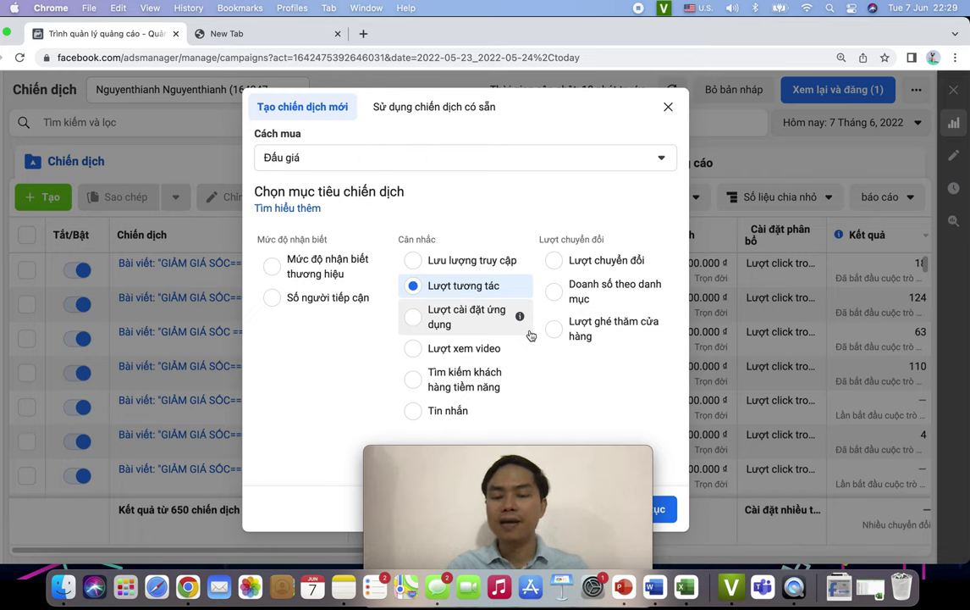
scroll(385, 363, down, 3)
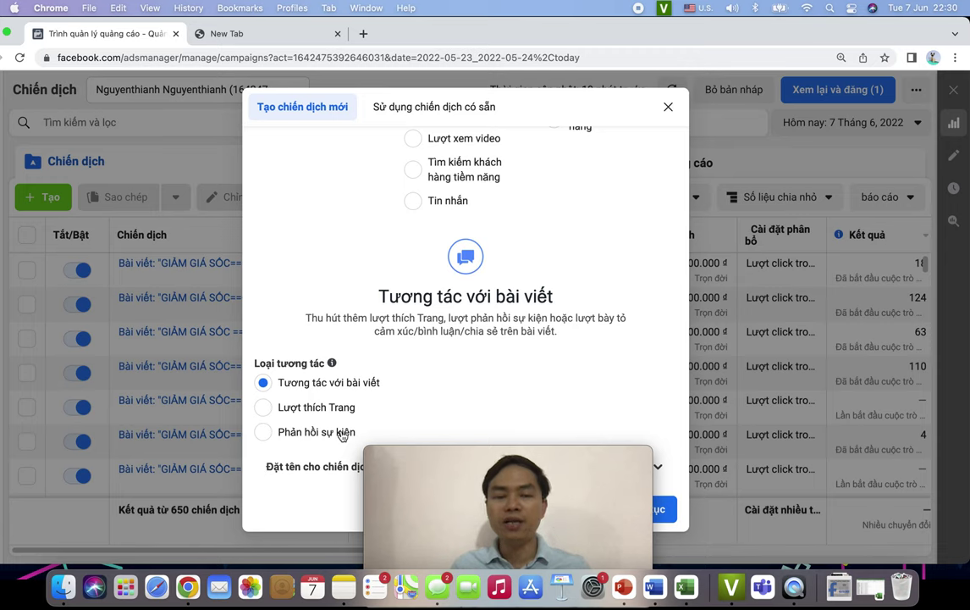
scroll(489, 362, up, 2)
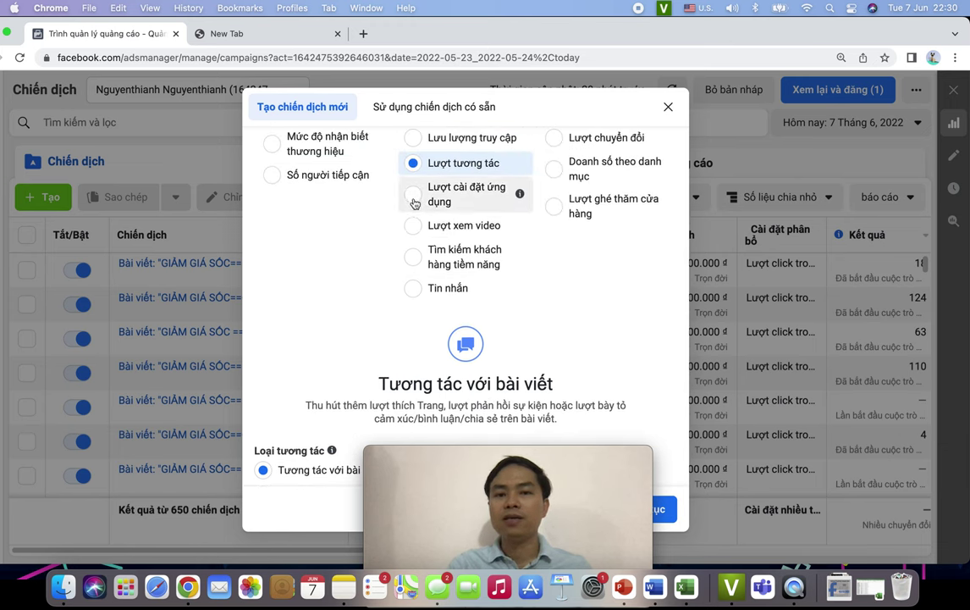
- Try the Lượt cài đặt ứng dụng, Lượt xem video, then Tìm kiếm khách hàng tiềm năng objectives
click(415, 196)
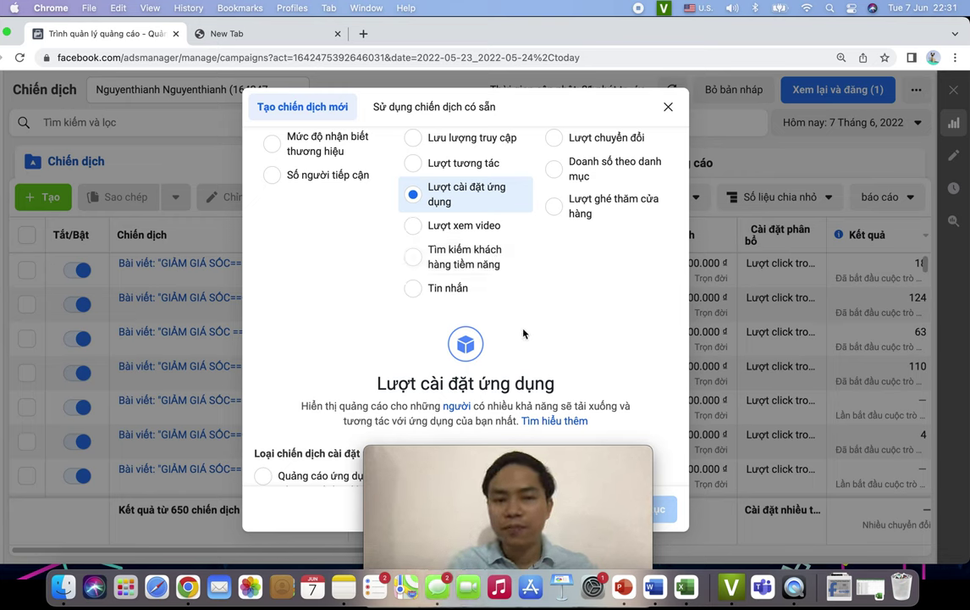
click(445, 228)
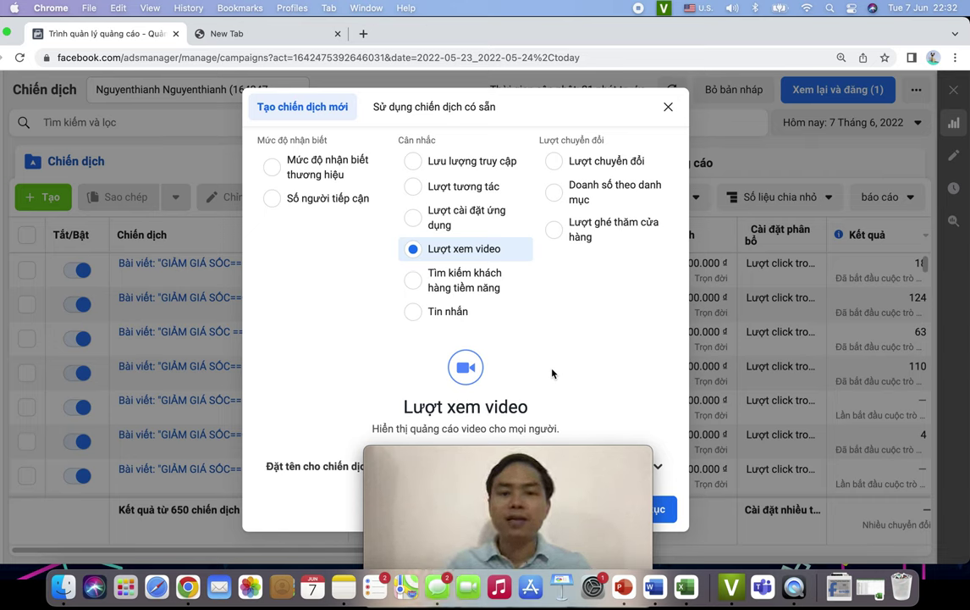
click(455, 291)
- Scroll down to read the Tìm kiếm khách hàng tiềm năng objective description
scroll(537, 358, down, 1)
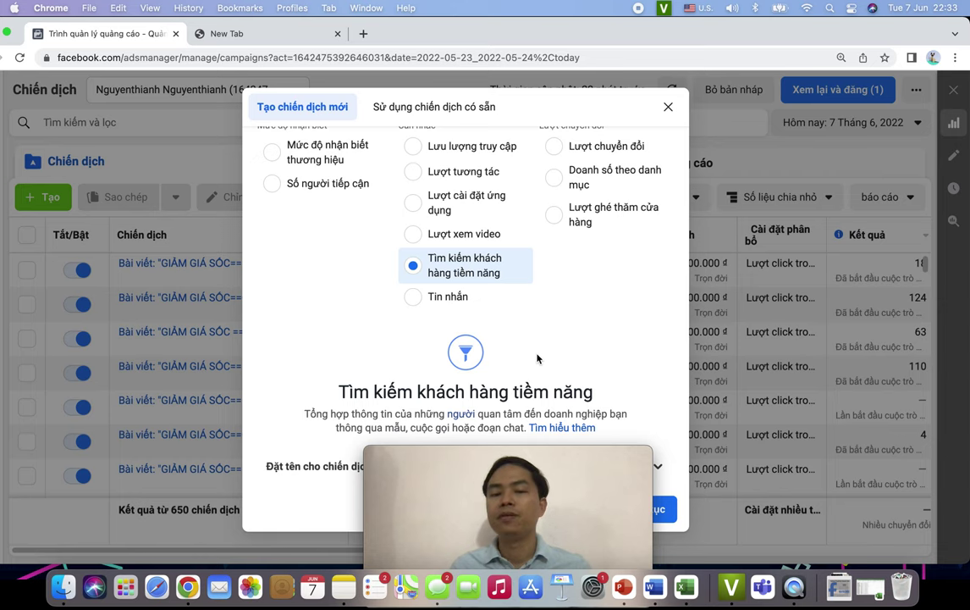
- Select Tin nhắn as the objective, then switch to Doanh số theo danh mục
click(452, 303)
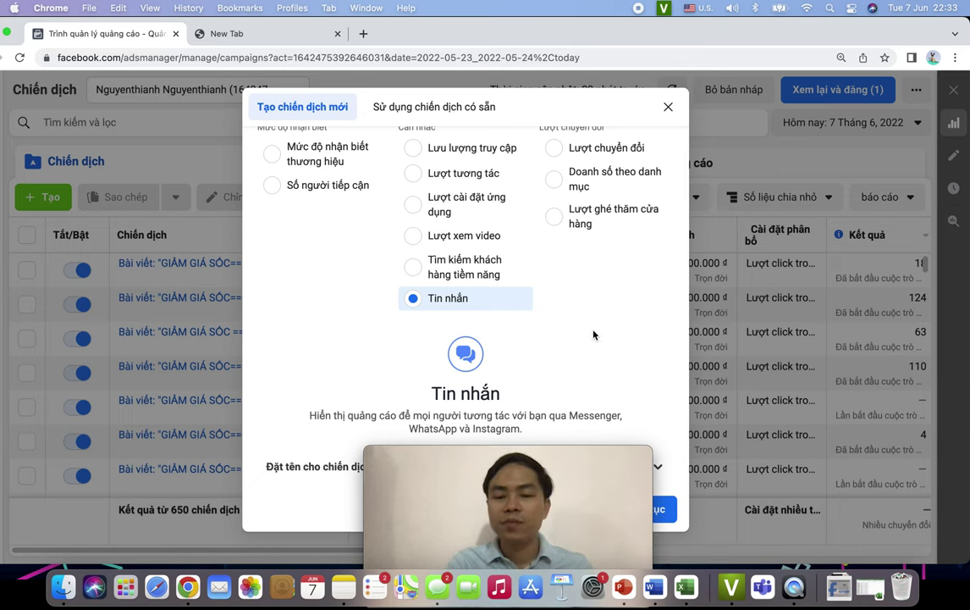
scroll(594, 335, up, 2)
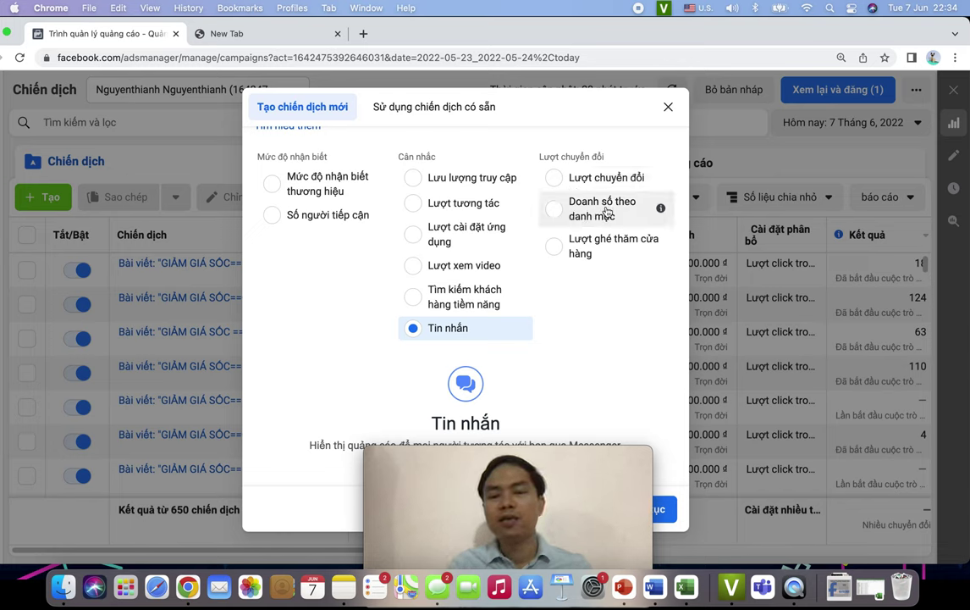
click(606, 209)
- Check the Doanh số theo danh mục catalog, then pick Lượt ghé thăm cửa hàng and review its notice
scroll(600, 344, down, 2)
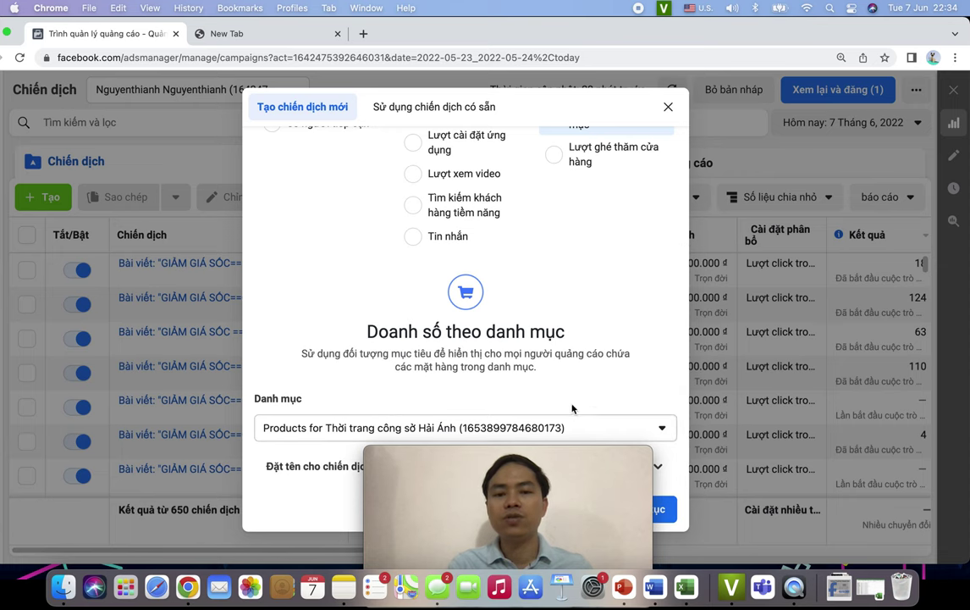
scroll(584, 402, up, 1)
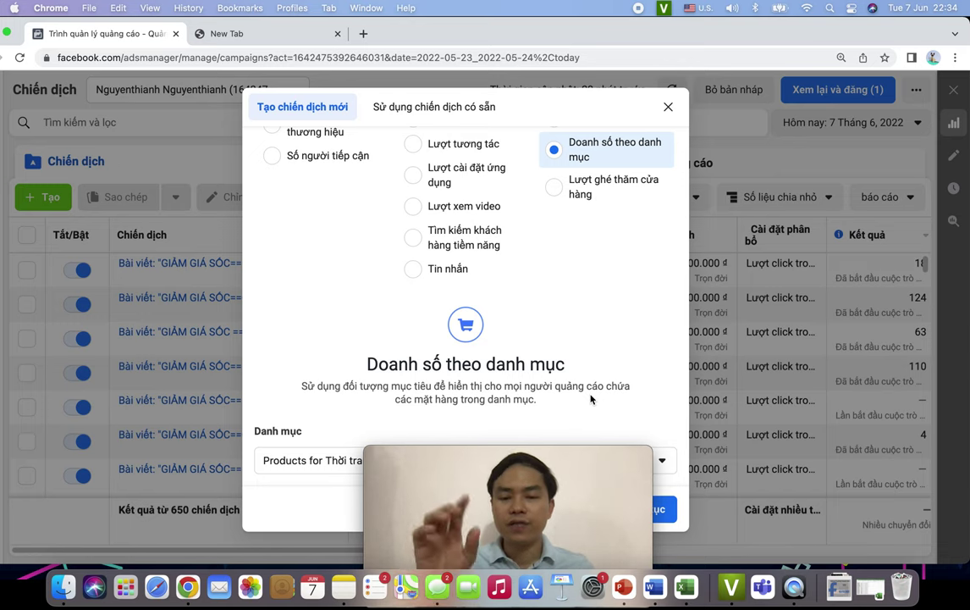
click(574, 188)
scroll(590, 262, down, 2)
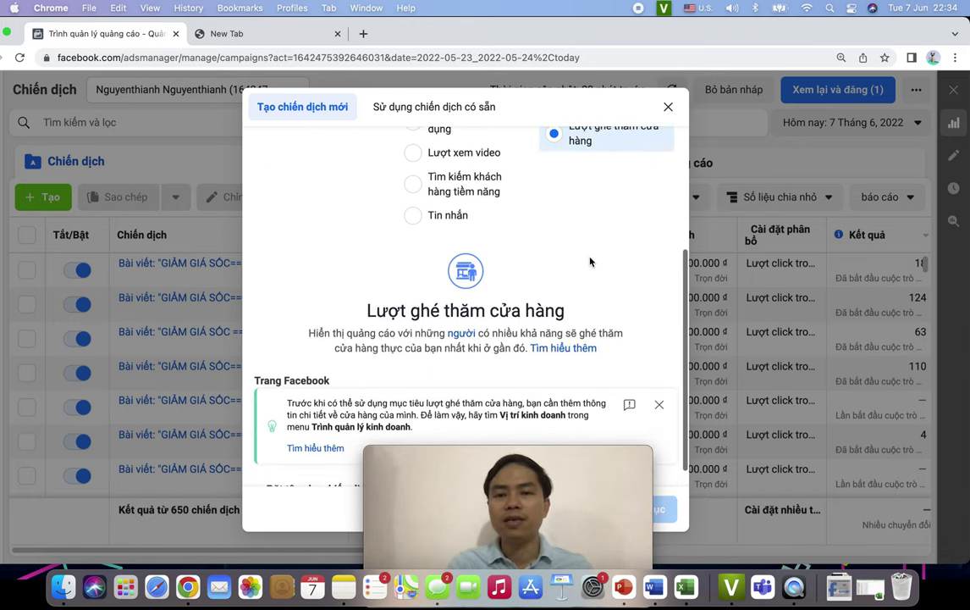
scroll(591, 261, up, 1)
scroll(590, 261, down, 2)
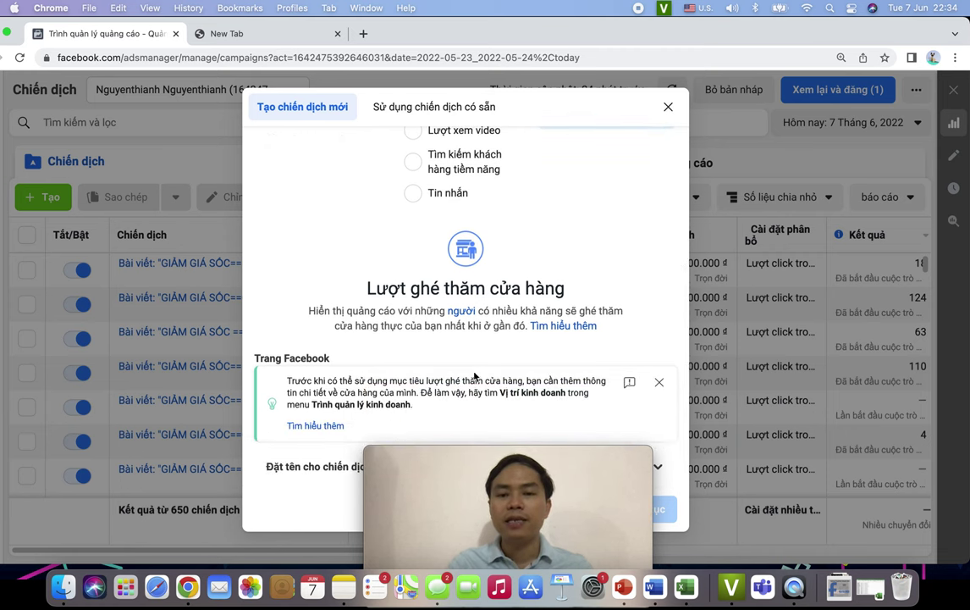
scroll(546, 371, up, 5)
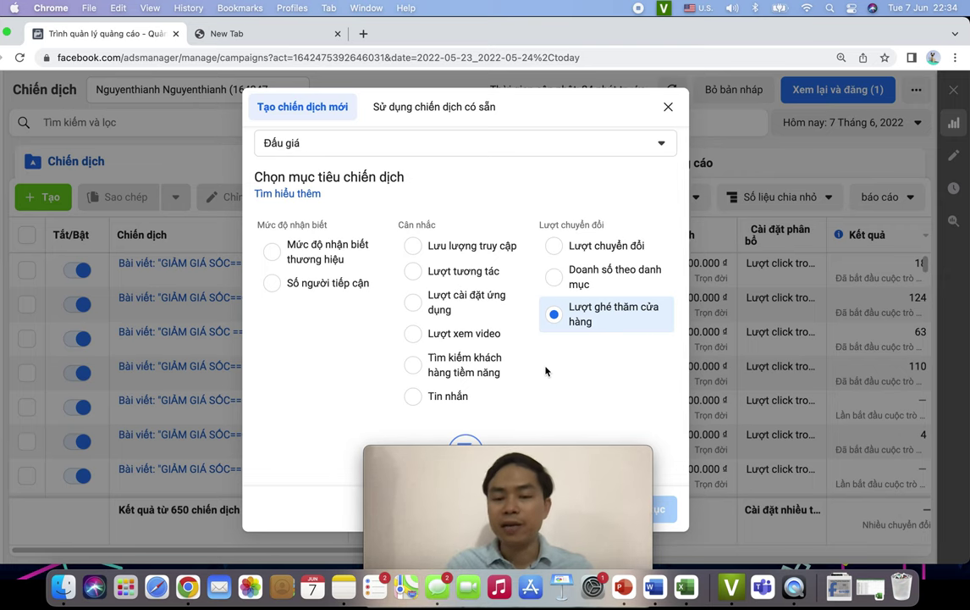
scroll(546, 370, down, 5)
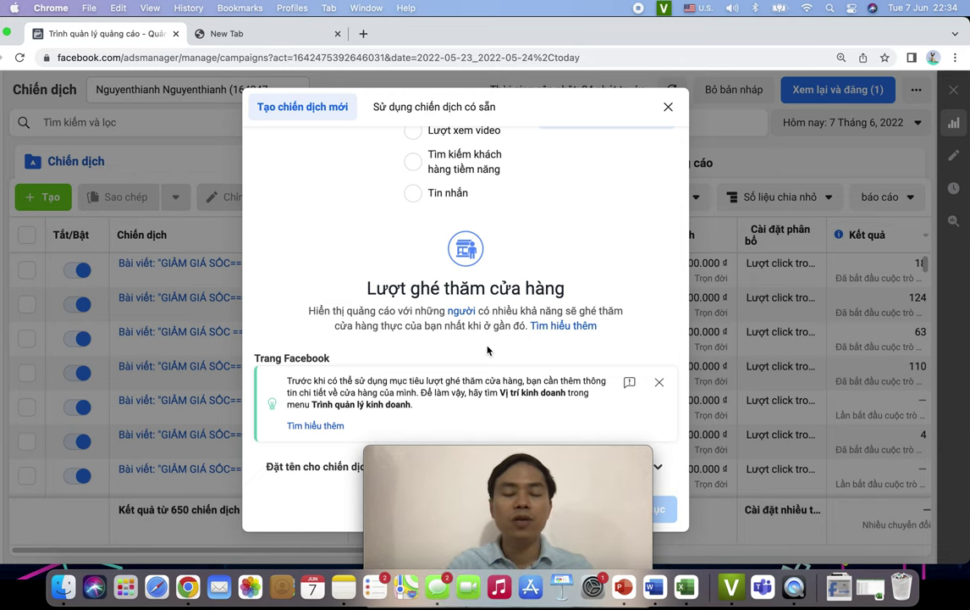
scroll(488, 348, up, 4)
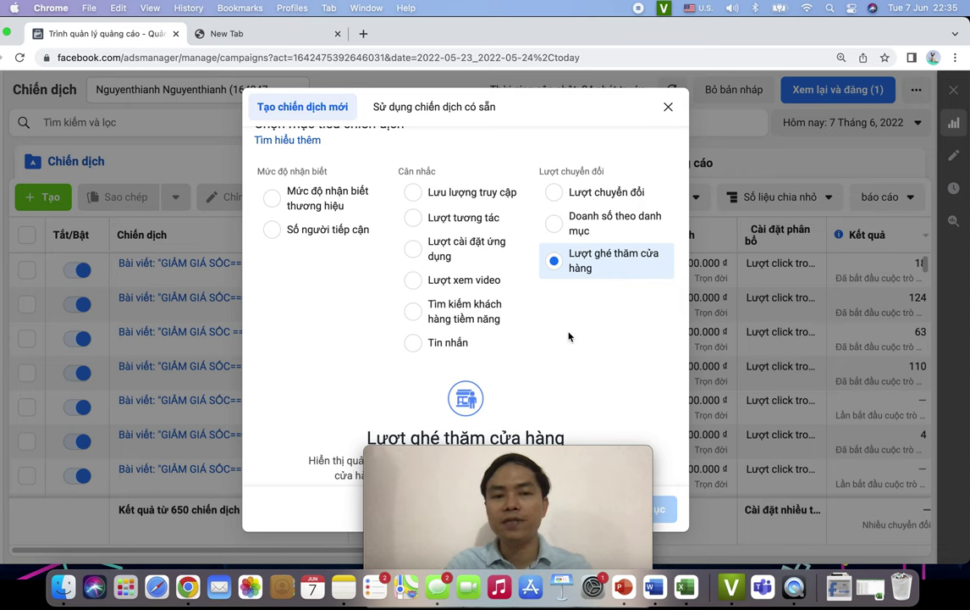
scroll(568, 336, up, 1)
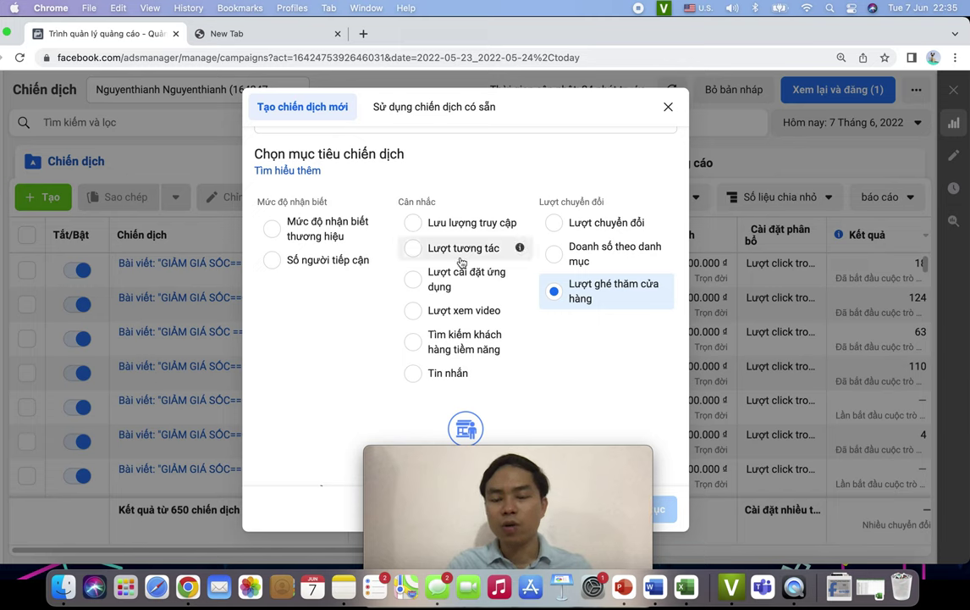
- Return to Lượt tương tác with Tương tác với bài viết and continue to the campaign draft
click(499, 248)
scroll(497, 314, down, 2)
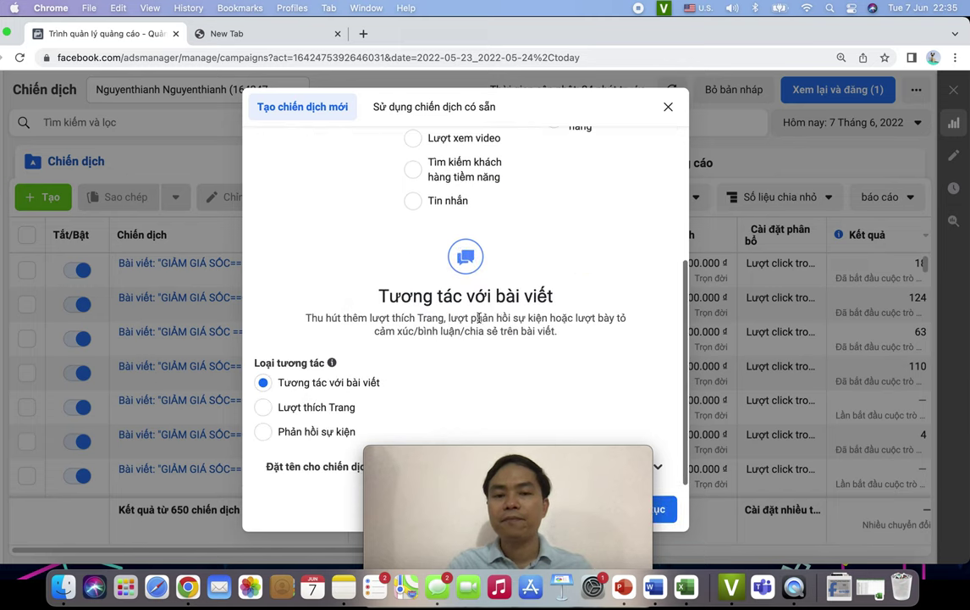
drag(585, 456, 216, 456)
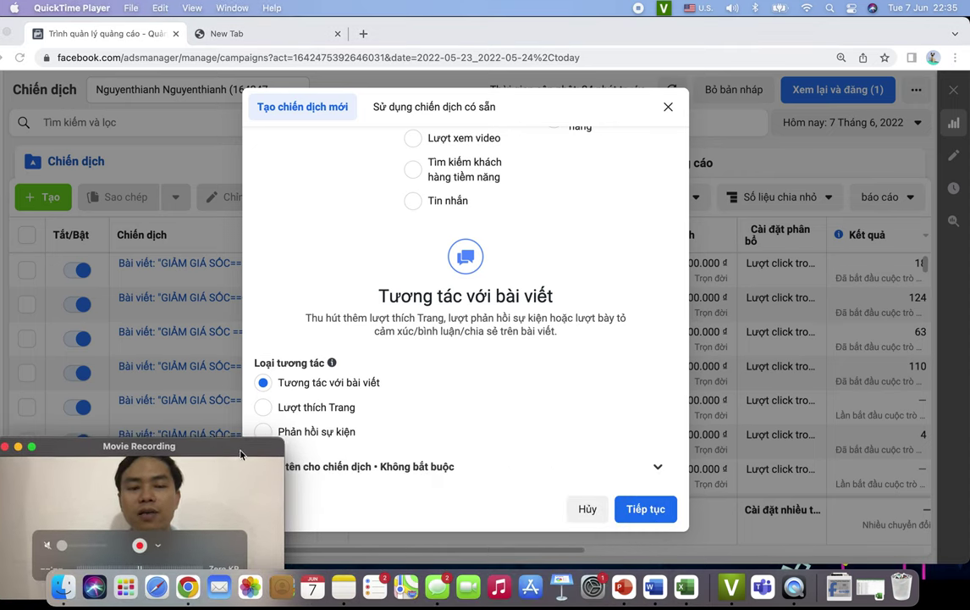
click(658, 508)
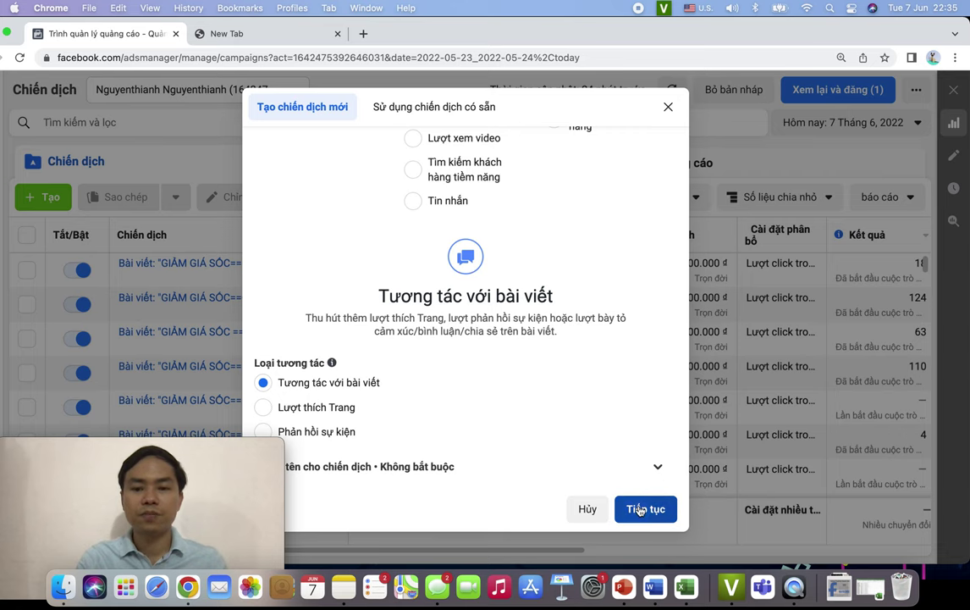
click(641, 509)
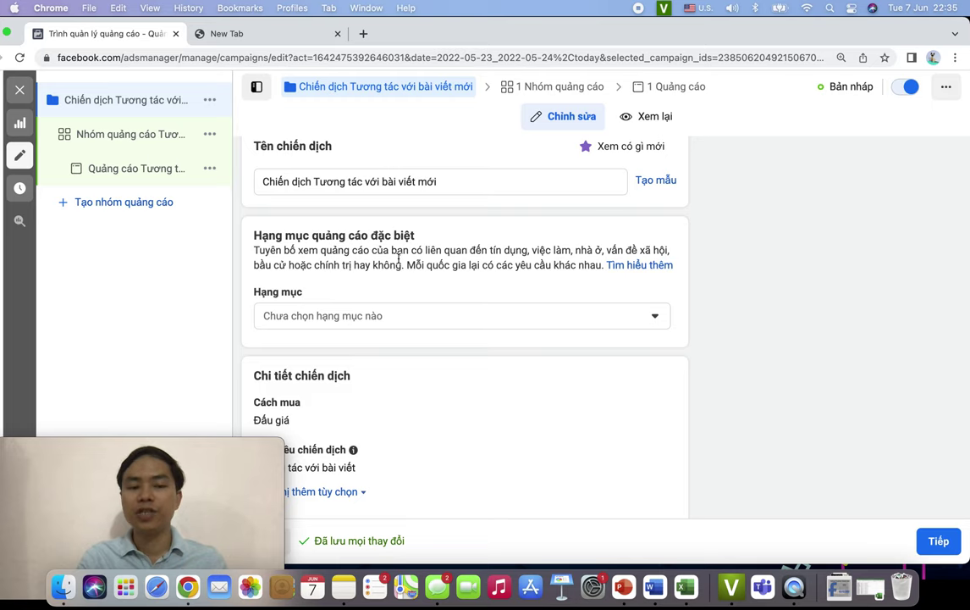
- Replace the campaign name with 'PA Marketing'
scroll(535, 312, up, 1)
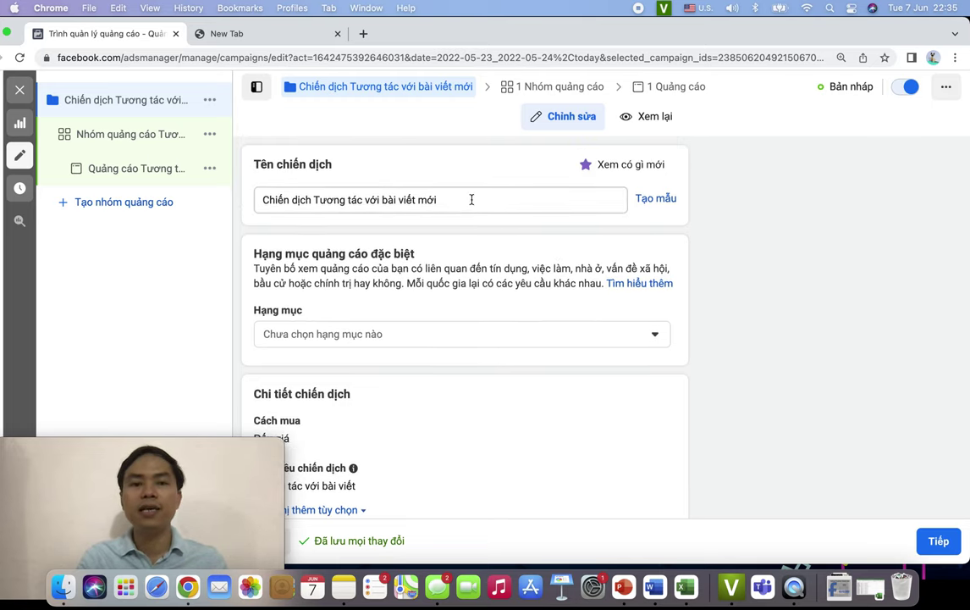
drag(530, 200, 261, 200)
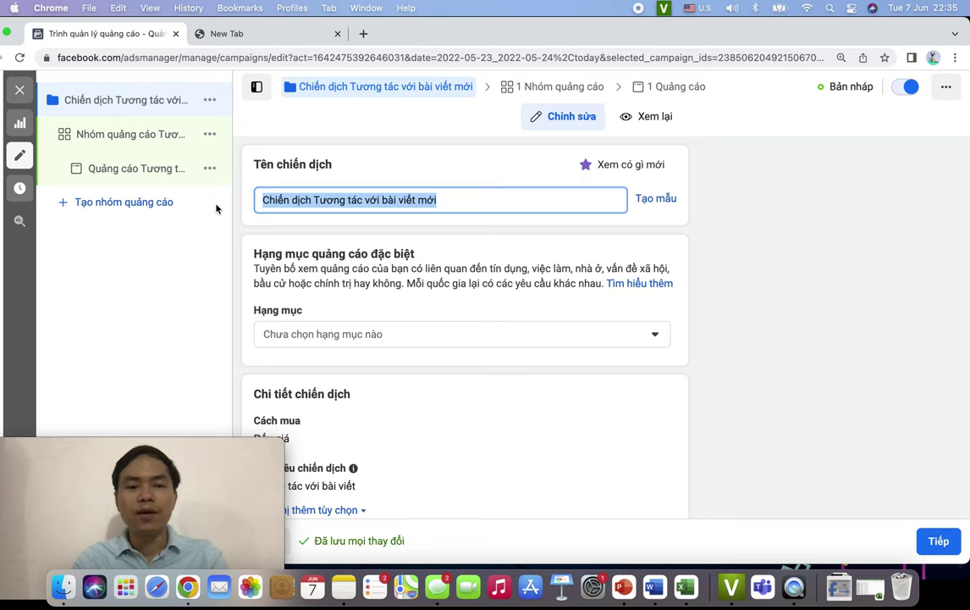
text(PA)
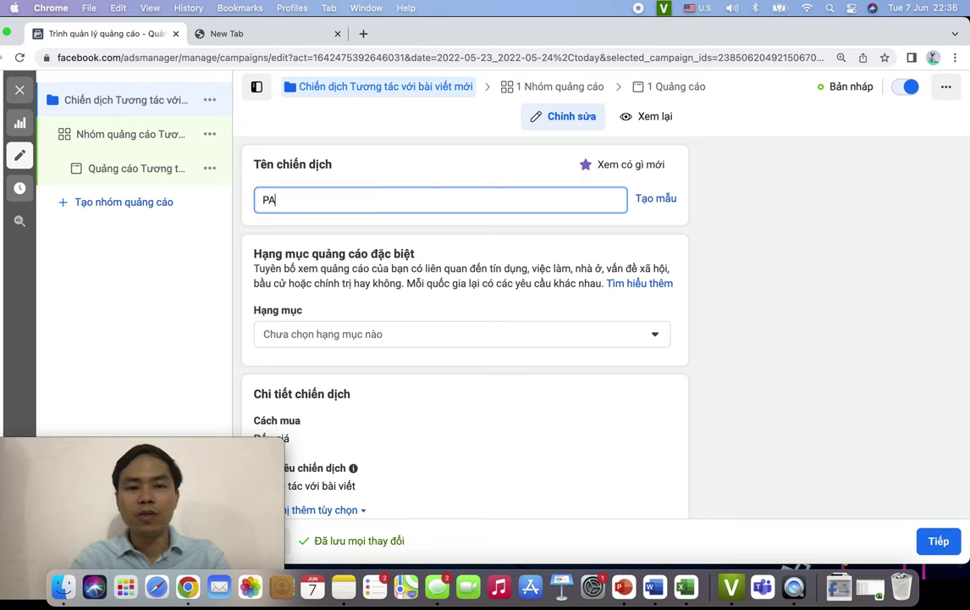
text( Mẩarketing)
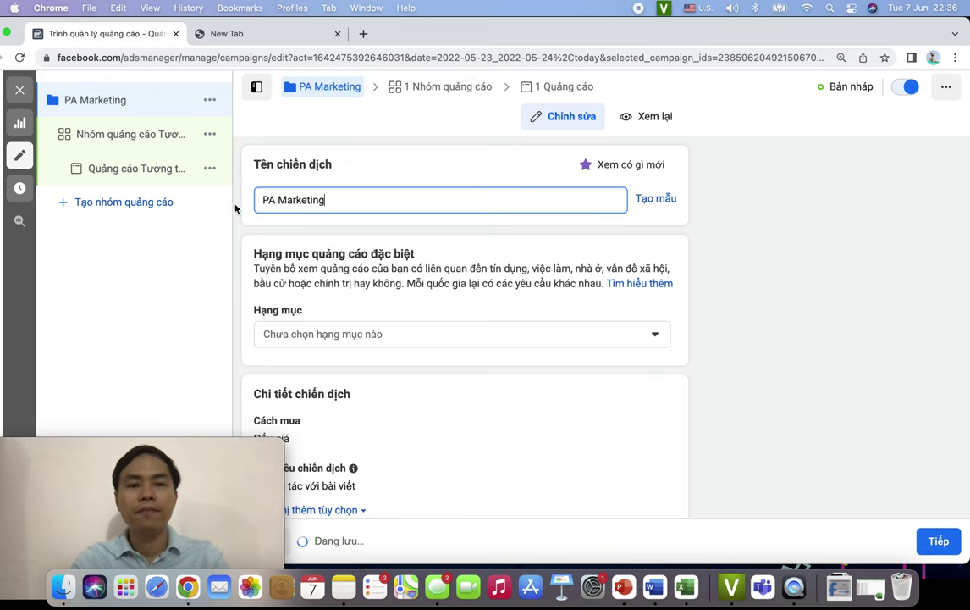
- Scroll down and open the Hạng mục special ad category dropdown
scroll(389, 269, down, 1)
scroll(397, 275, down, 1)
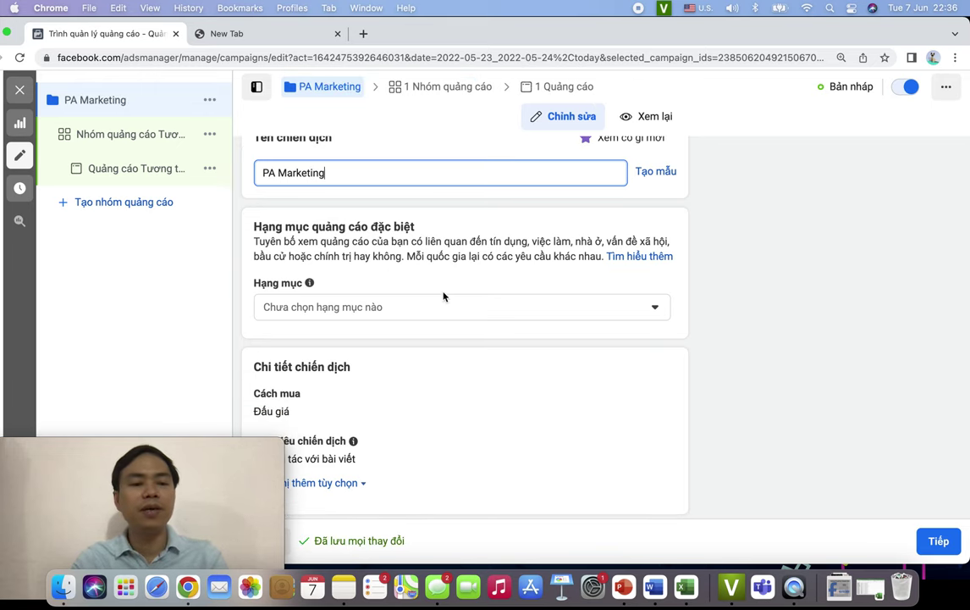
scroll(444, 294, down, 2)
scroll(507, 315, down, 1)
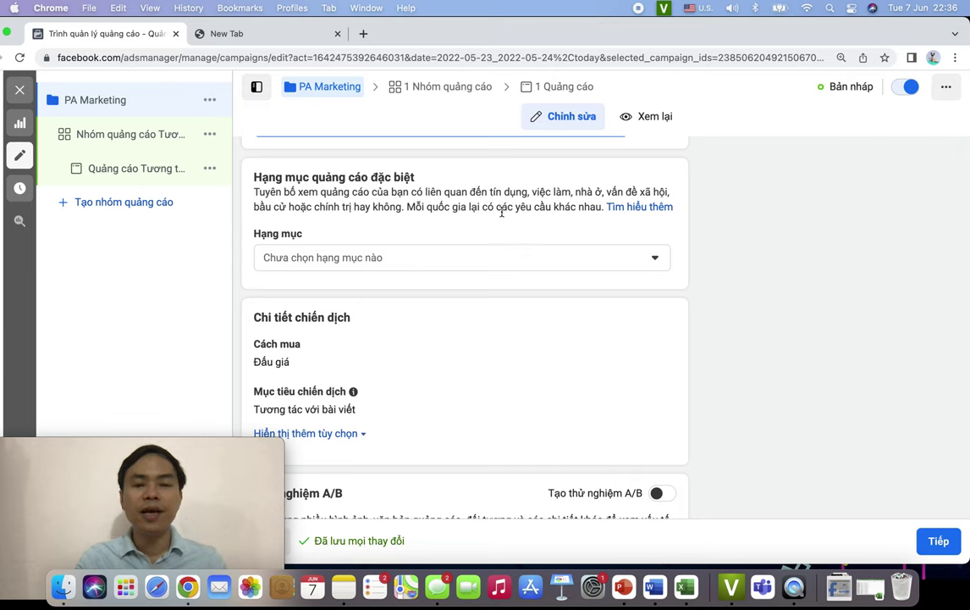
click(504, 259)
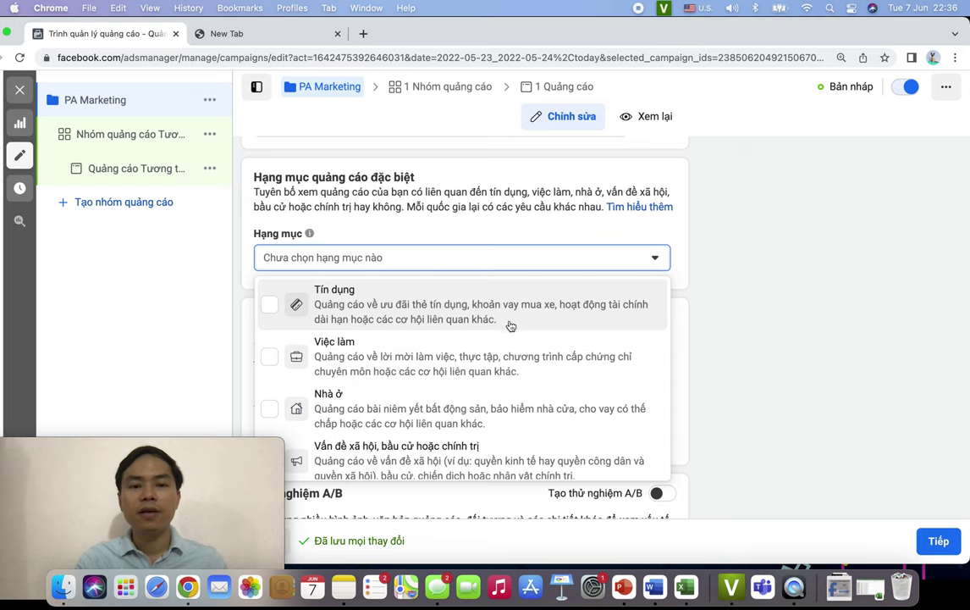
- Close the Hạng mục dropdown without ticking any special ad category
scroll(511, 331, down, 1)
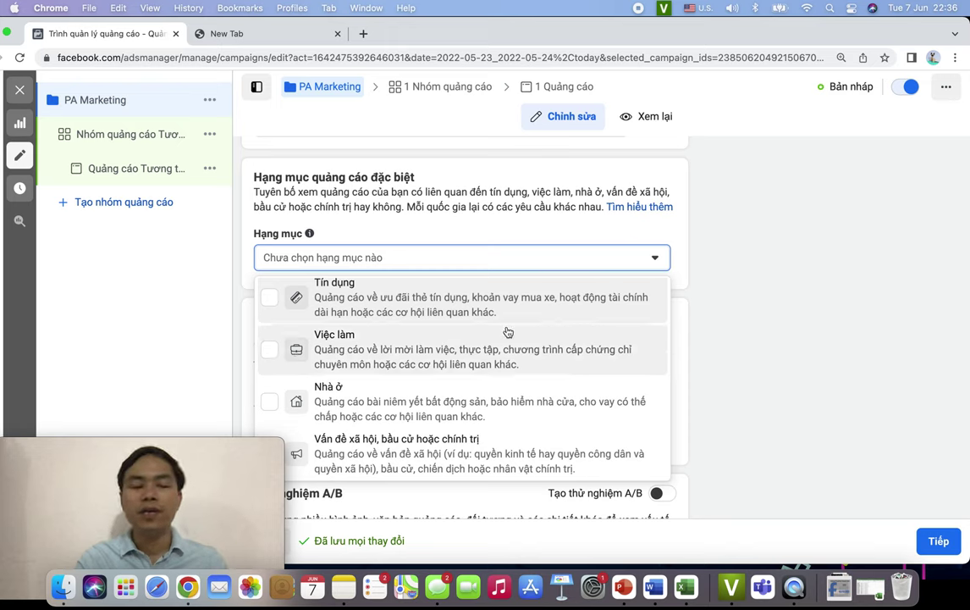
click(772, 376)
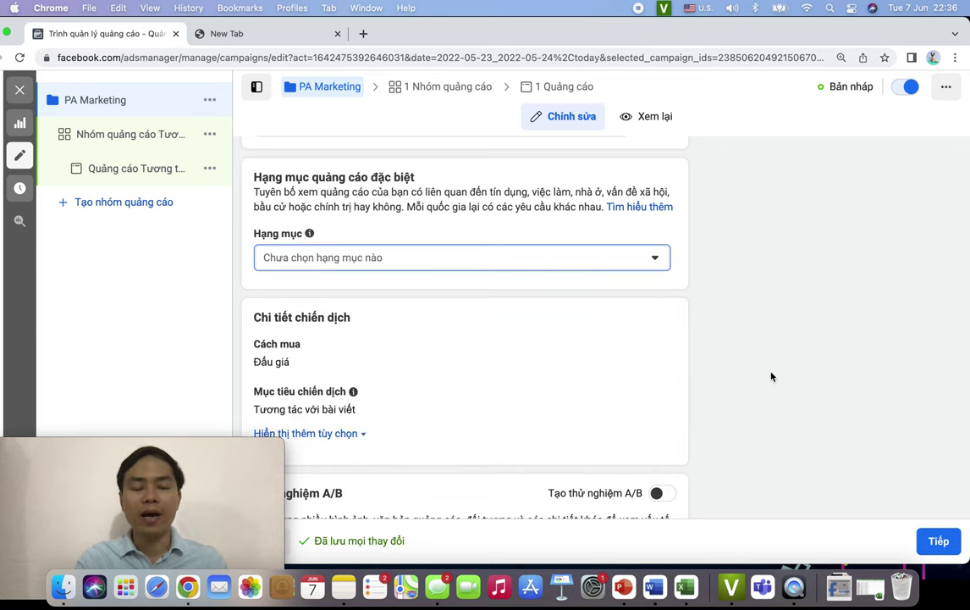
- Edit the Cách mua buying type in Chi tiết chiến dịch, leaving it on Đấu giá
scroll(772, 376, down, 3)
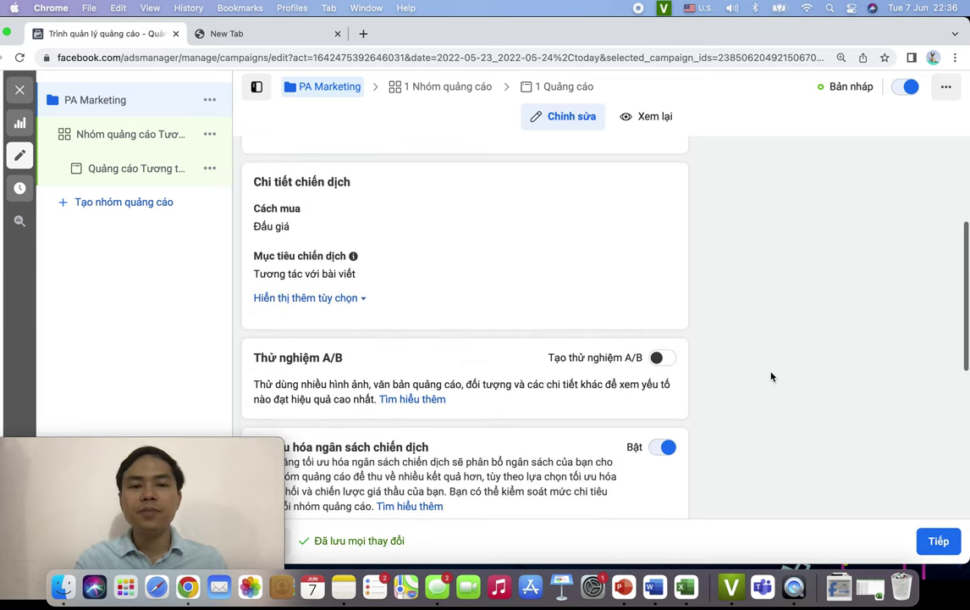
scroll(655, 319, up, 3)
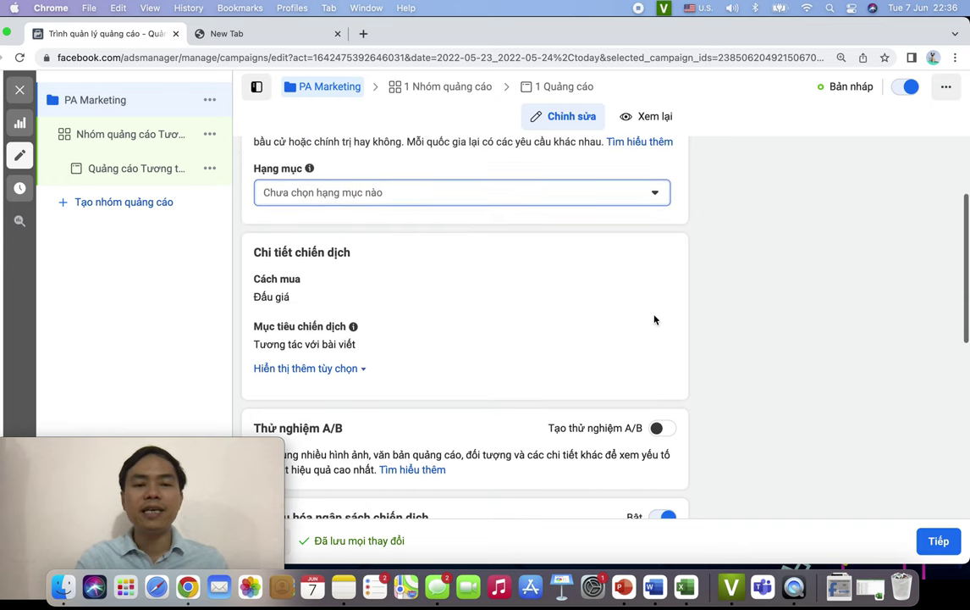
scroll(654, 319, down, 2)
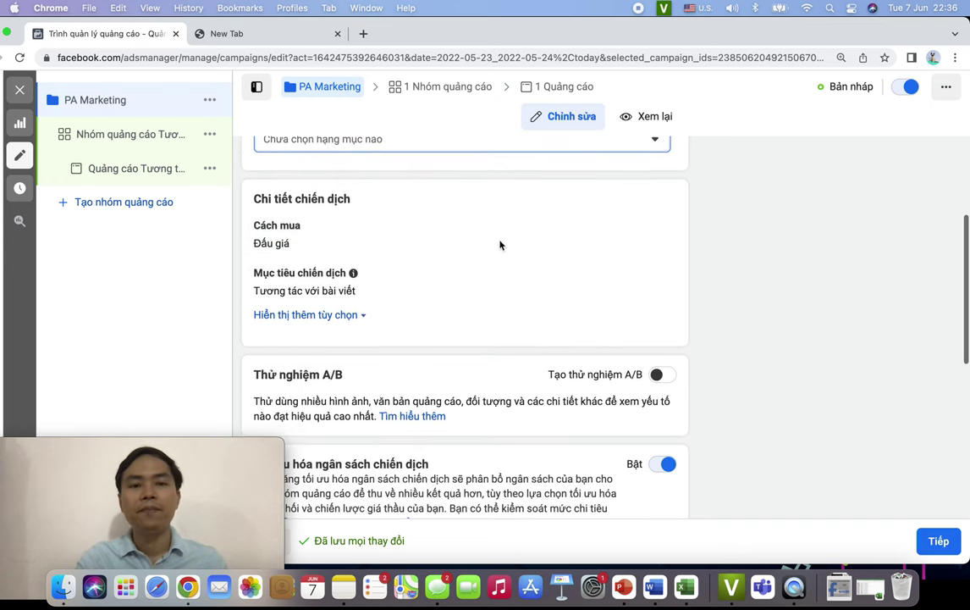
click(641, 229)
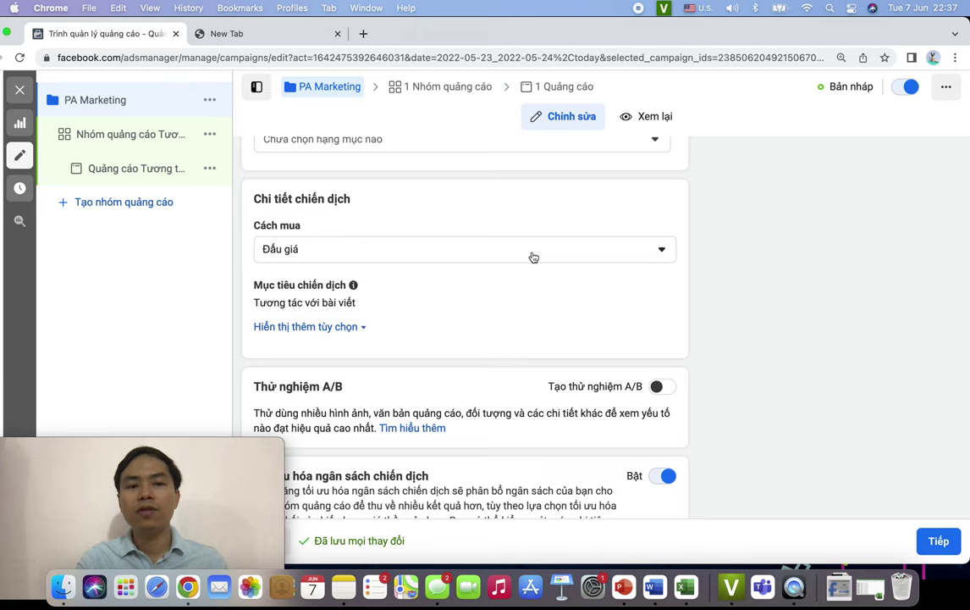
click(424, 251)
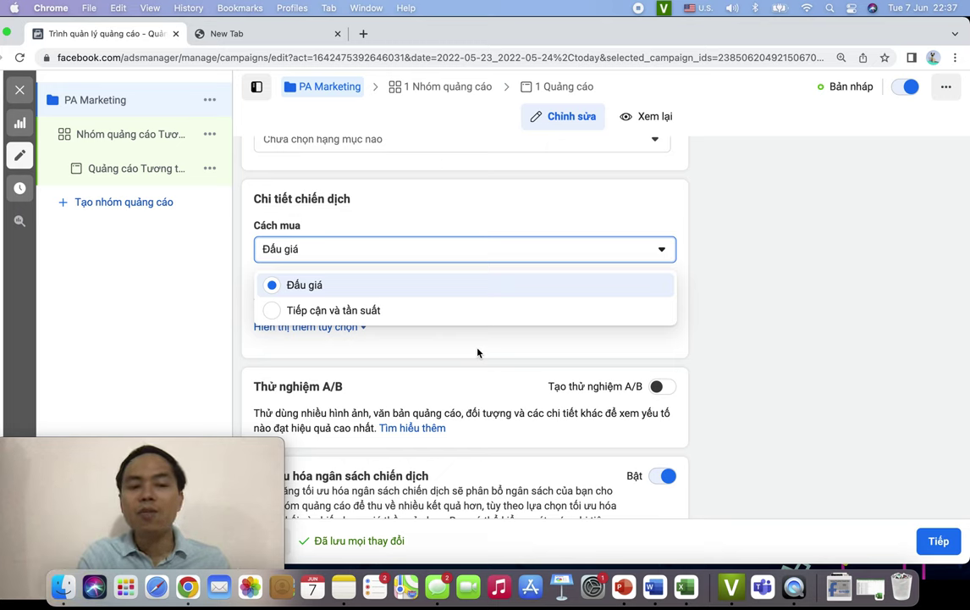
click(735, 336)
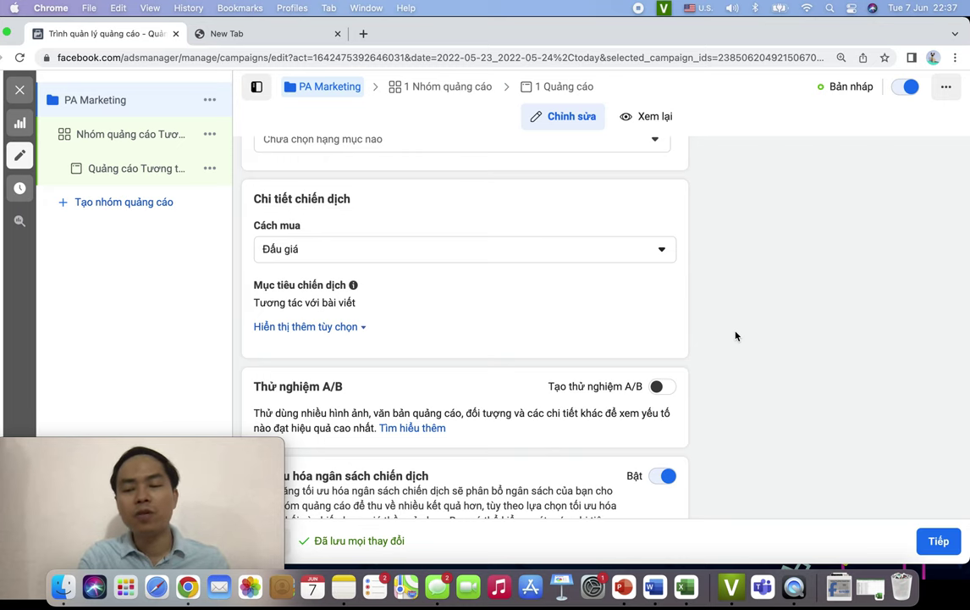
scroll(736, 336, down, 4)
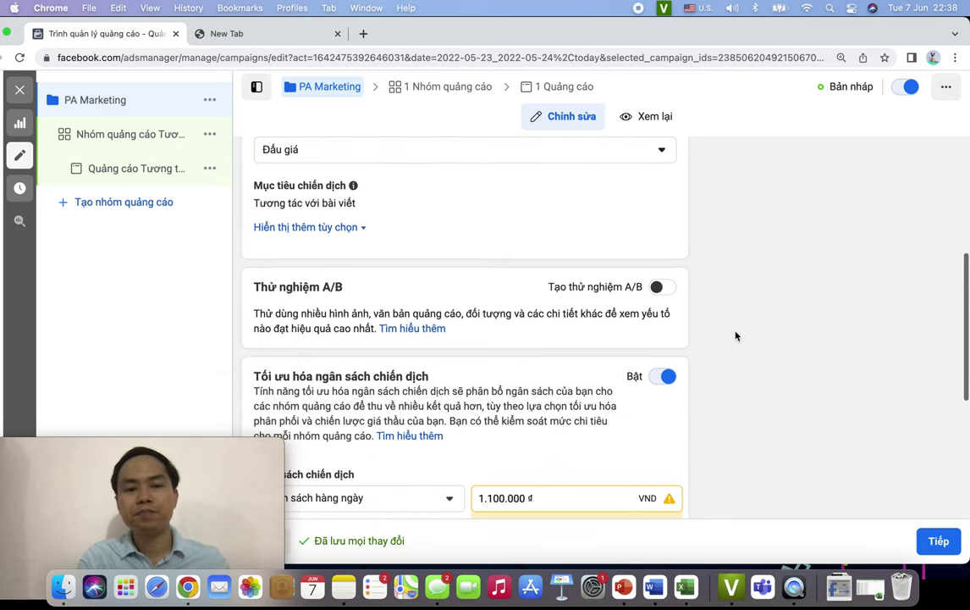
- Show more options, then tick and untick Thêm giới hạn chi tiêu cho chiến dịch, leaving no limit
scroll(736, 336, up, 3)
scroll(736, 336, down, 2)
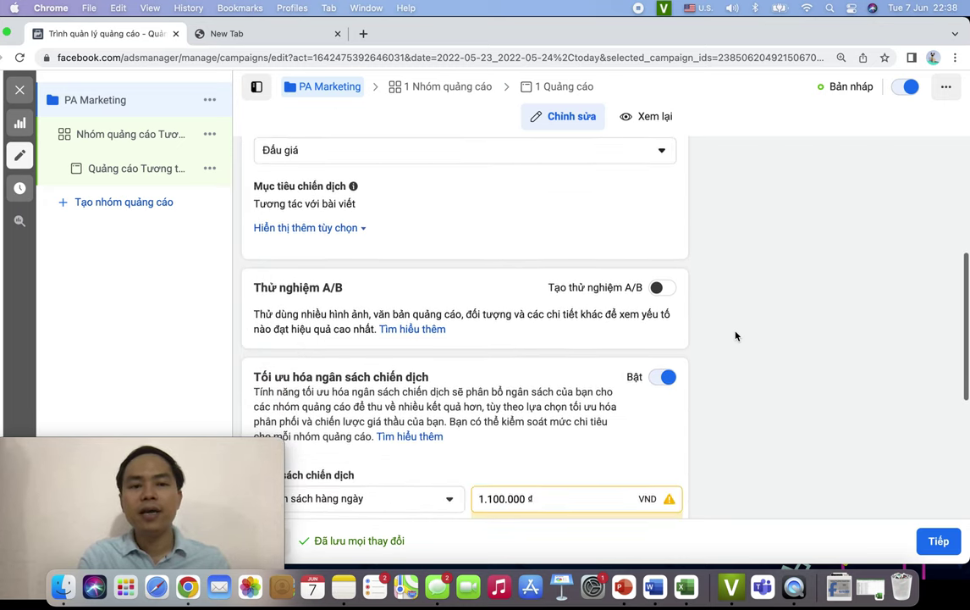
click(315, 228)
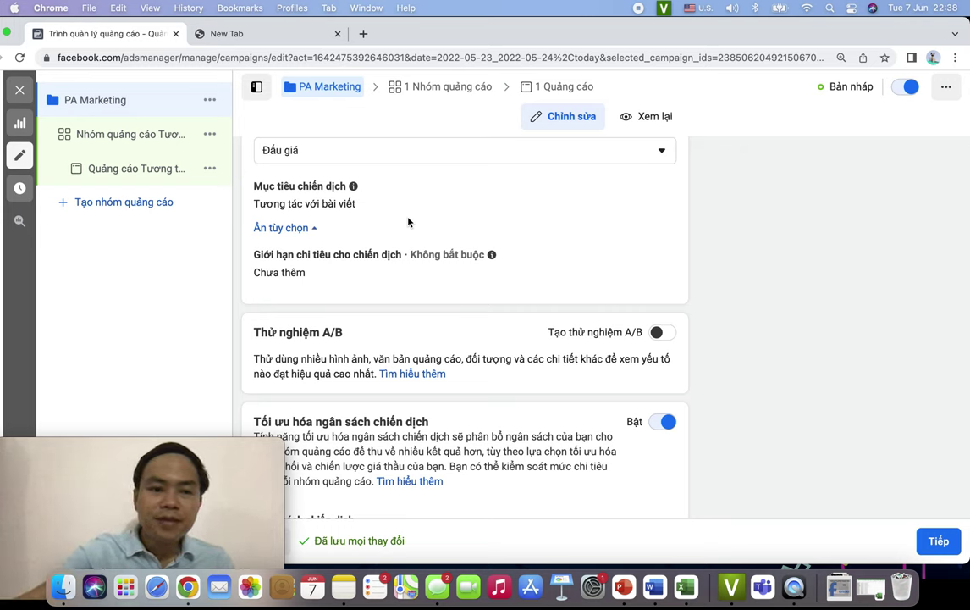
mouse_move(254, 243)
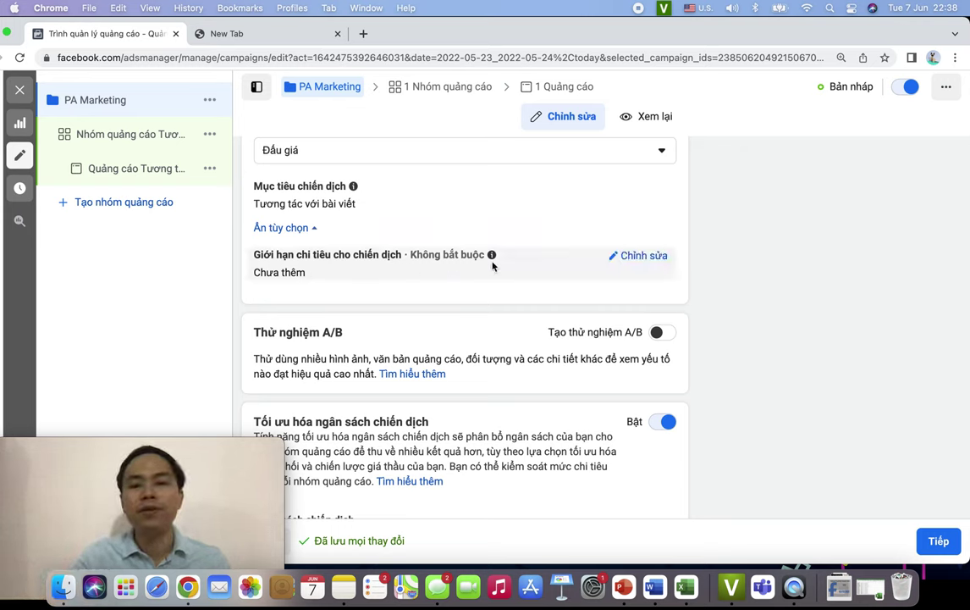
click(639, 257)
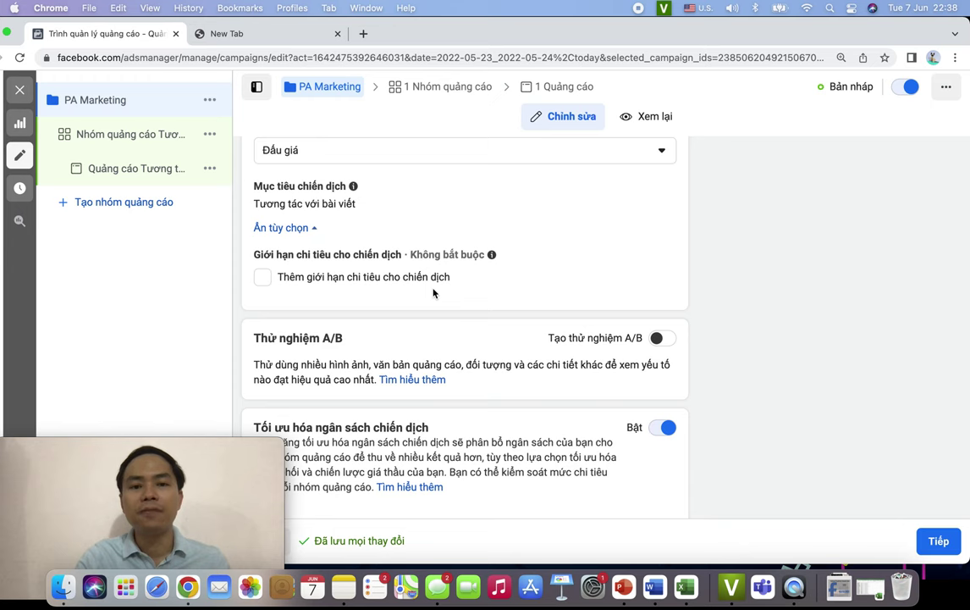
scroll(433, 292, down, 2)
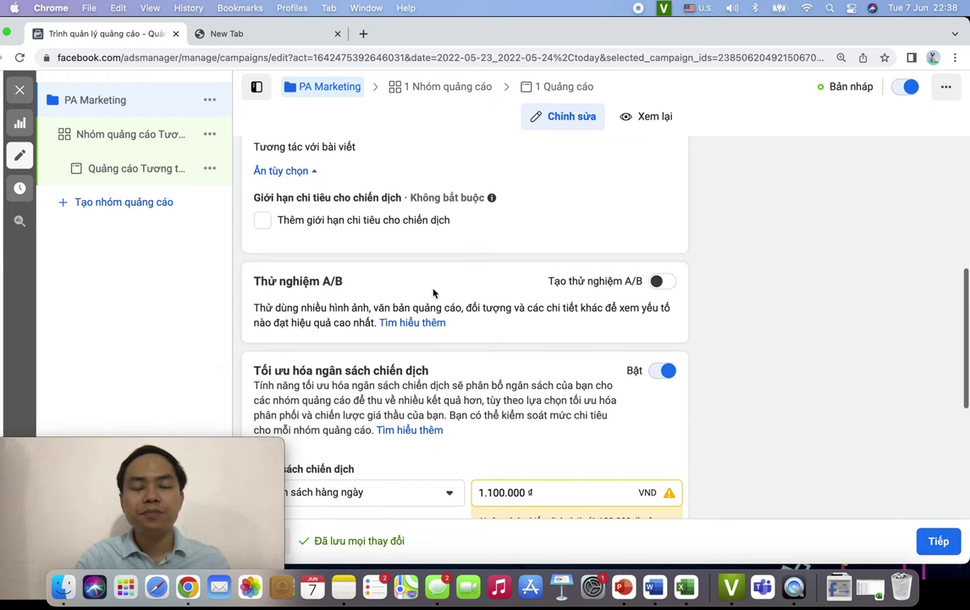
click(264, 224)
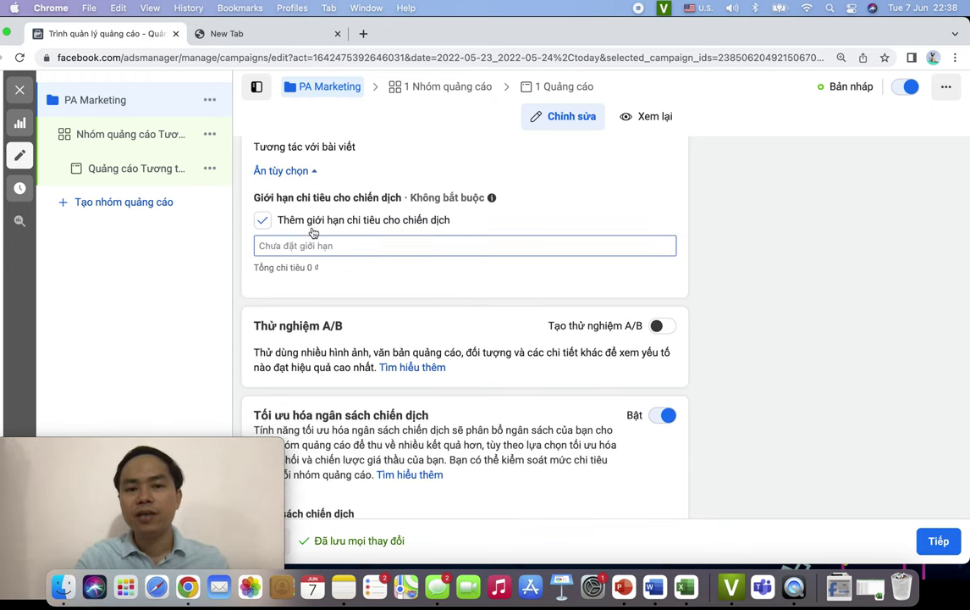
click(264, 224)
scroll(420, 285, down, 2)
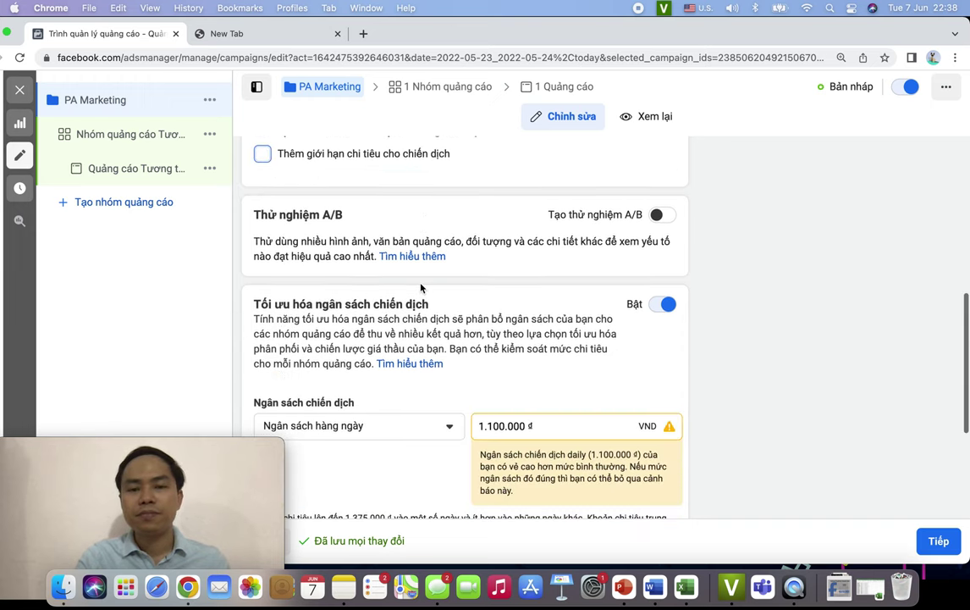
scroll(420, 288, down, 2)
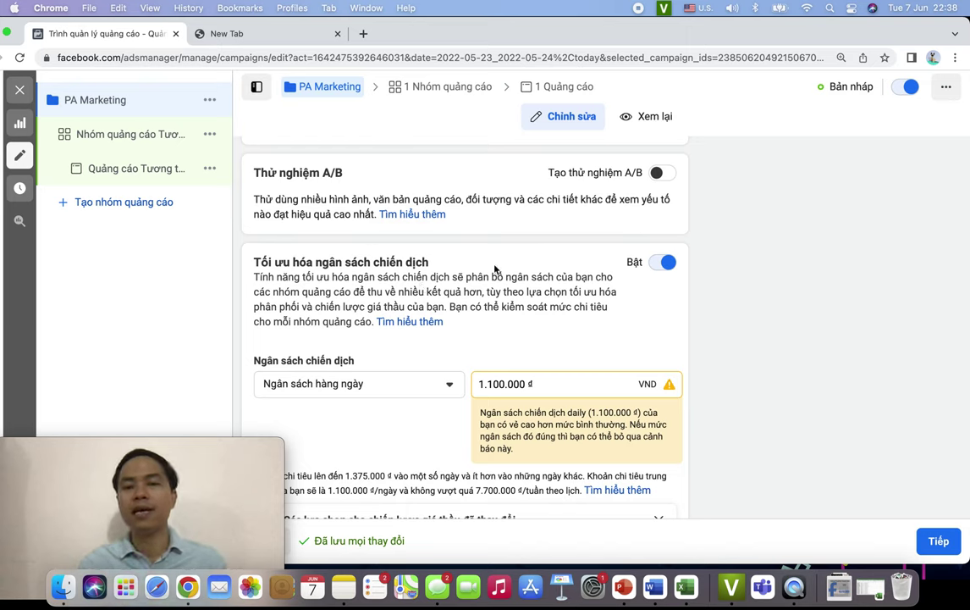
- Leave the Tạo thử nghiệm A/B toggle switched on, making this campaign Version A
click(667, 182)
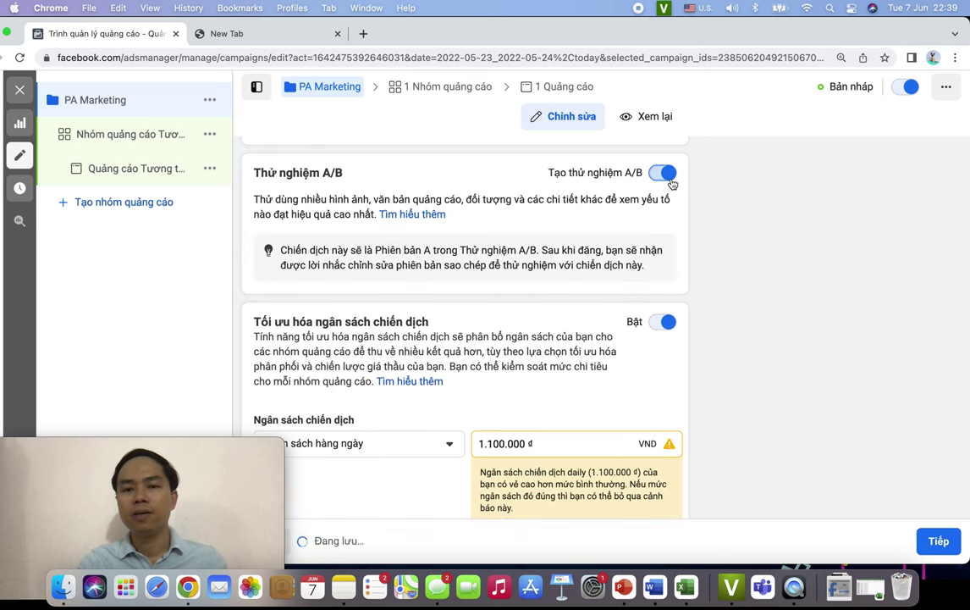
click(668, 183)
click(670, 180)
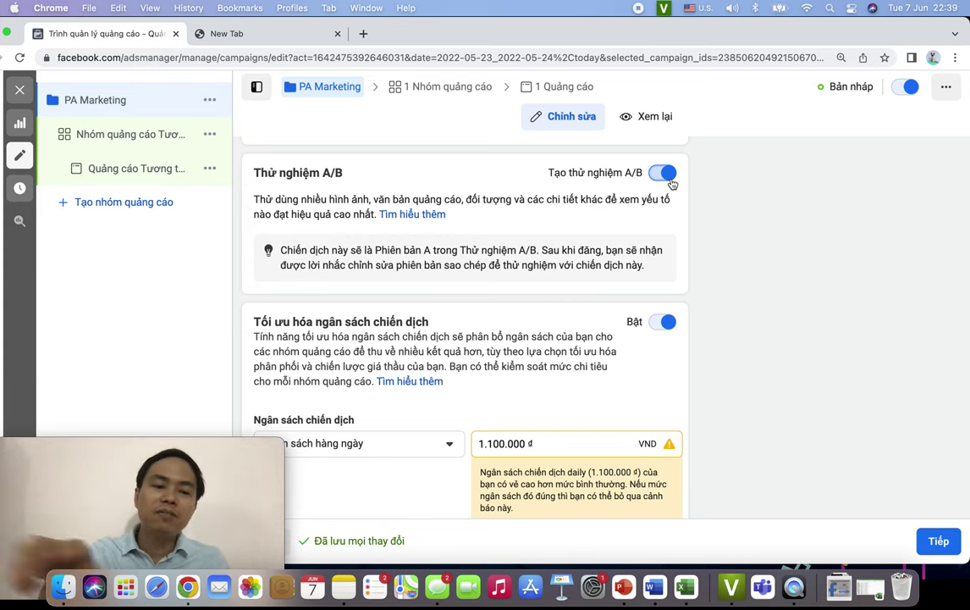
scroll(728, 310, down, 3)
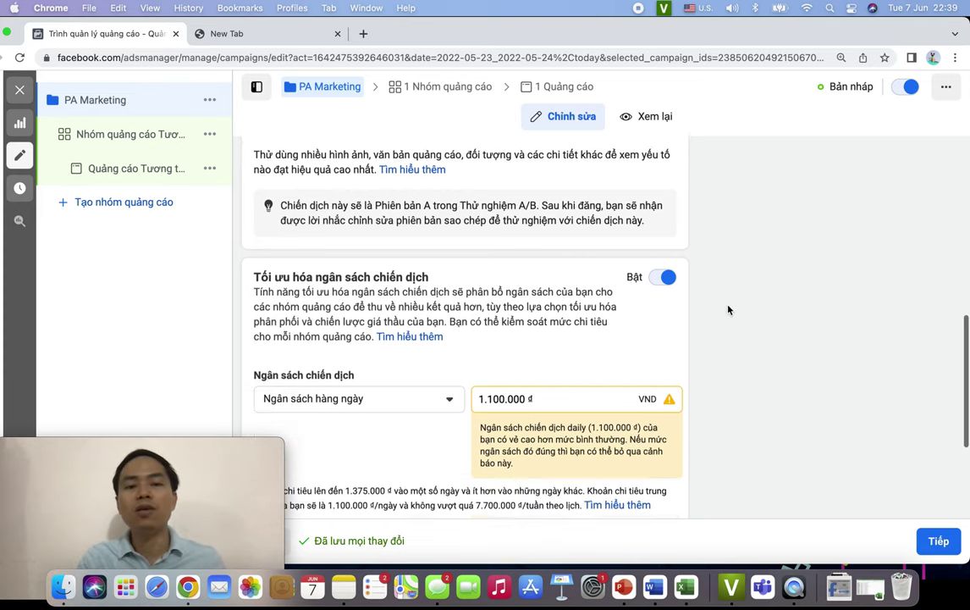
scroll(728, 310, down, 1)
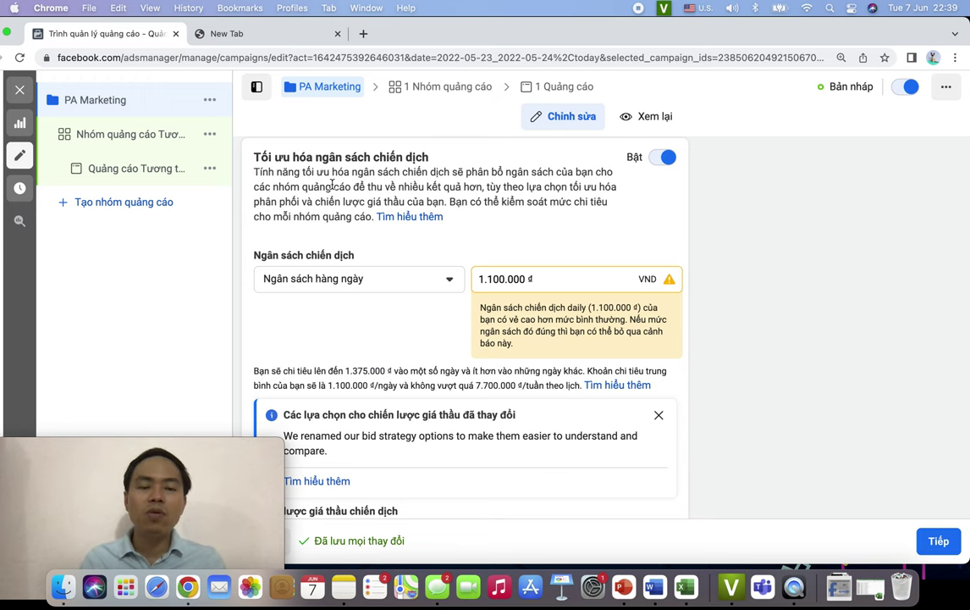
scroll(643, 280, up, 7)
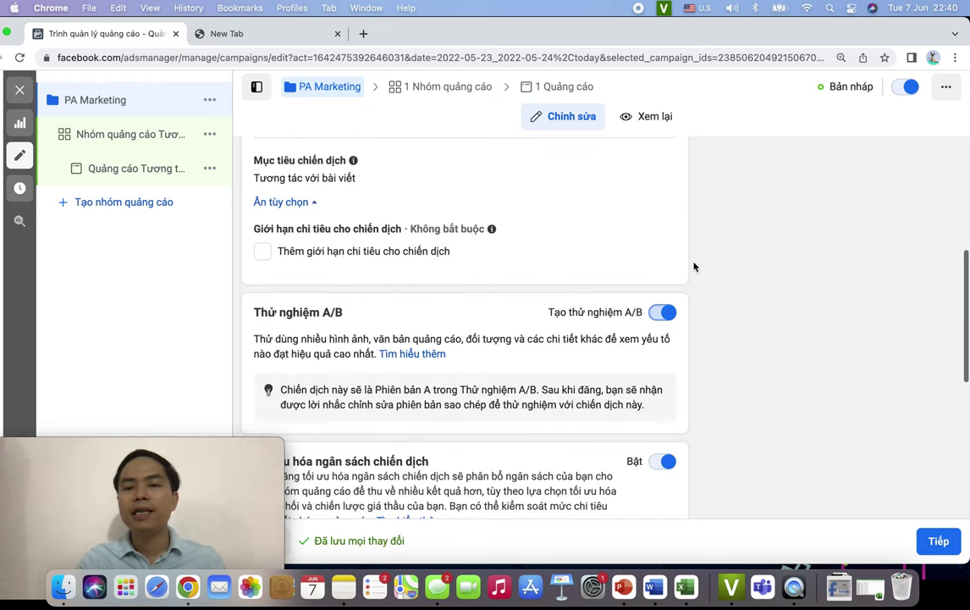
click(663, 312)
click(664, 312)
scroll(666, 316, down, 2)
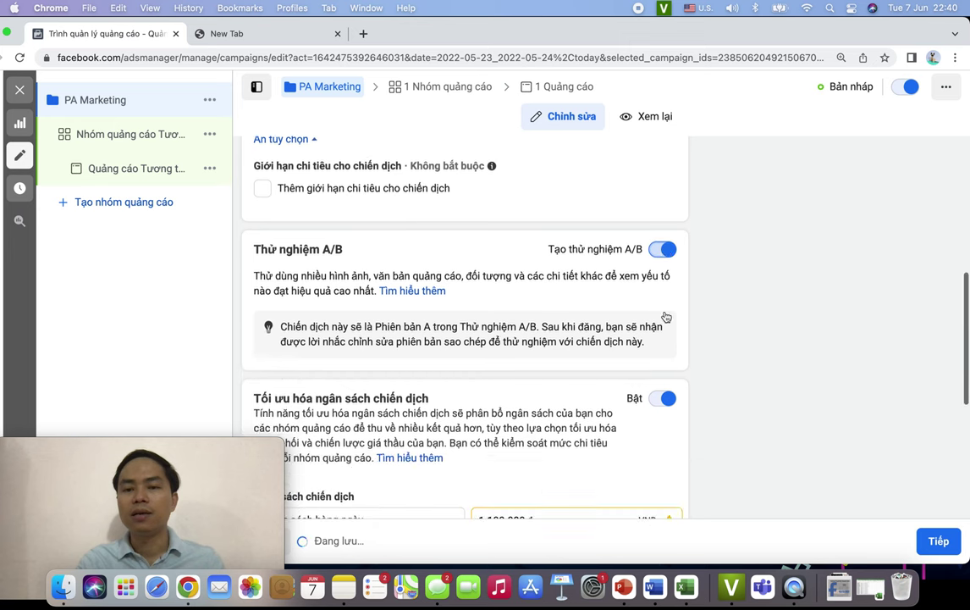
click(669, 394)
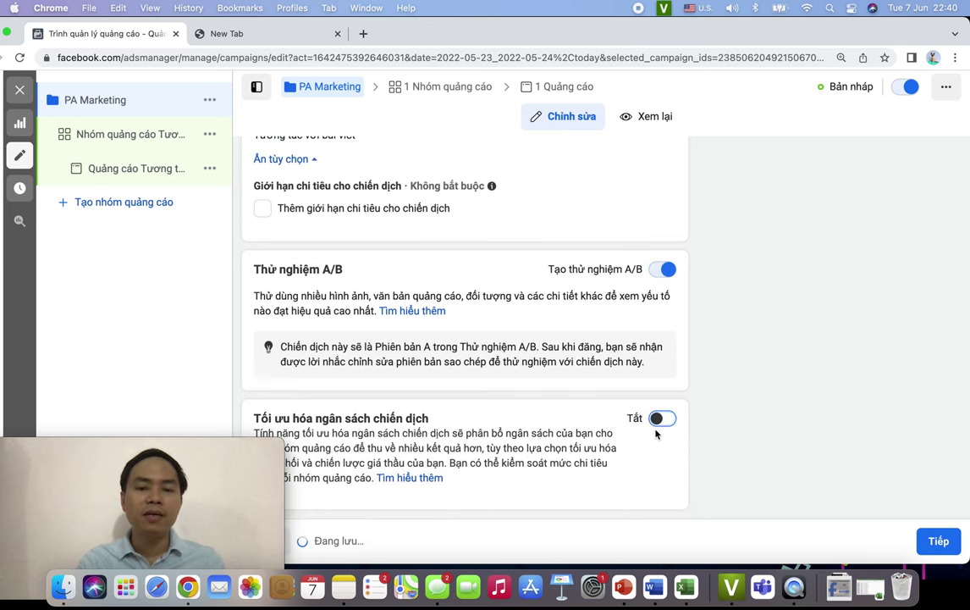
click(662, 418)
scroll(575, 421, down, 4)
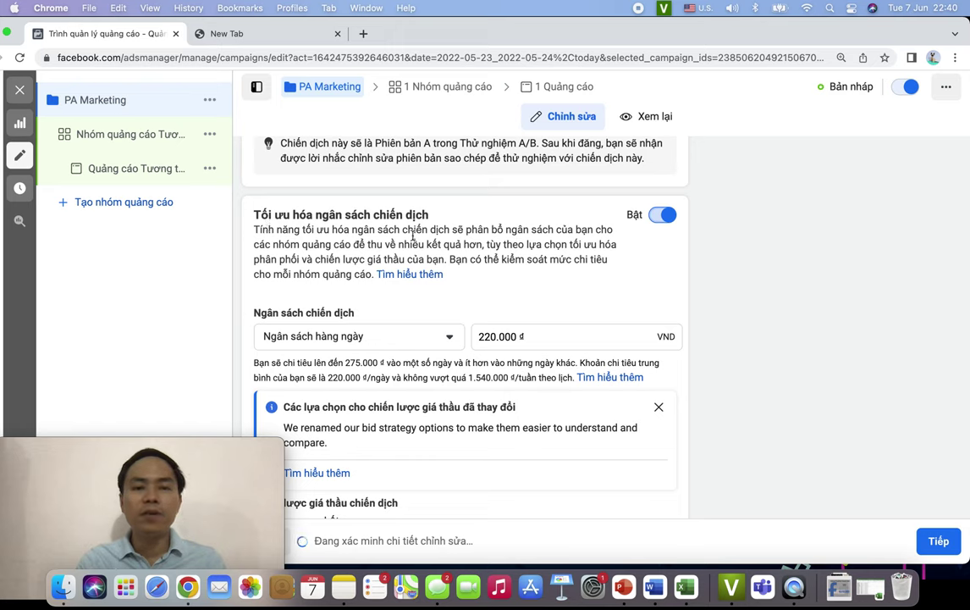
drag(277, 230, 474, 235)
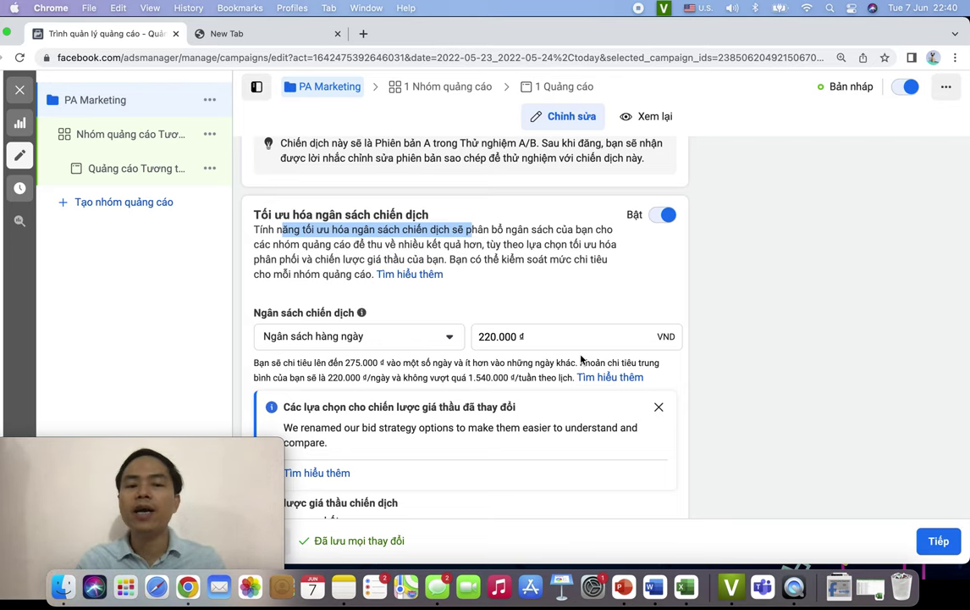
scroll(580, 359, down, 2)
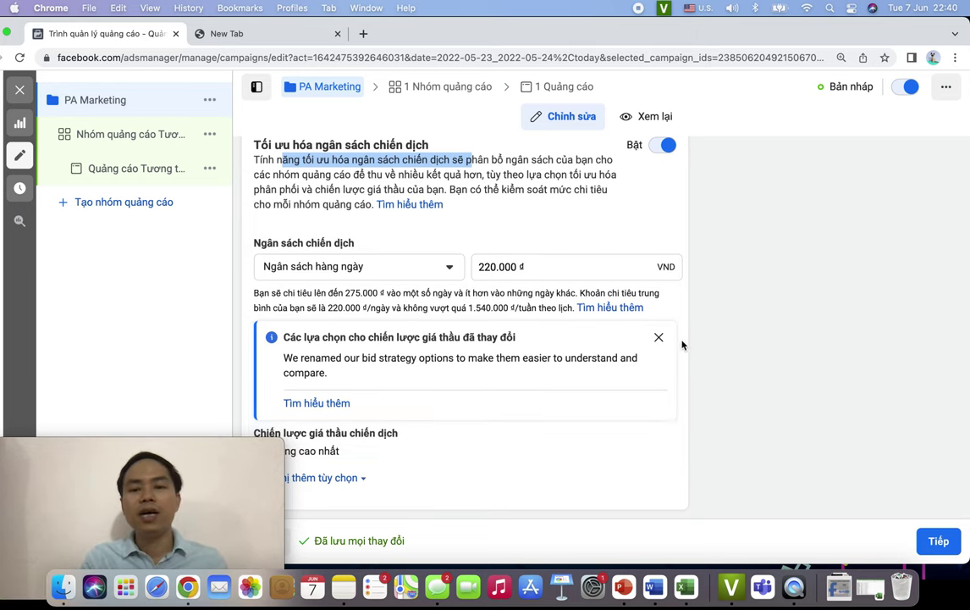
- Keep Ngân sách hàng ngày, raise the budget from 220.000 đ to 1.000.000 đ, and dismiss the notice
click(513, 233)
click(356, 264)
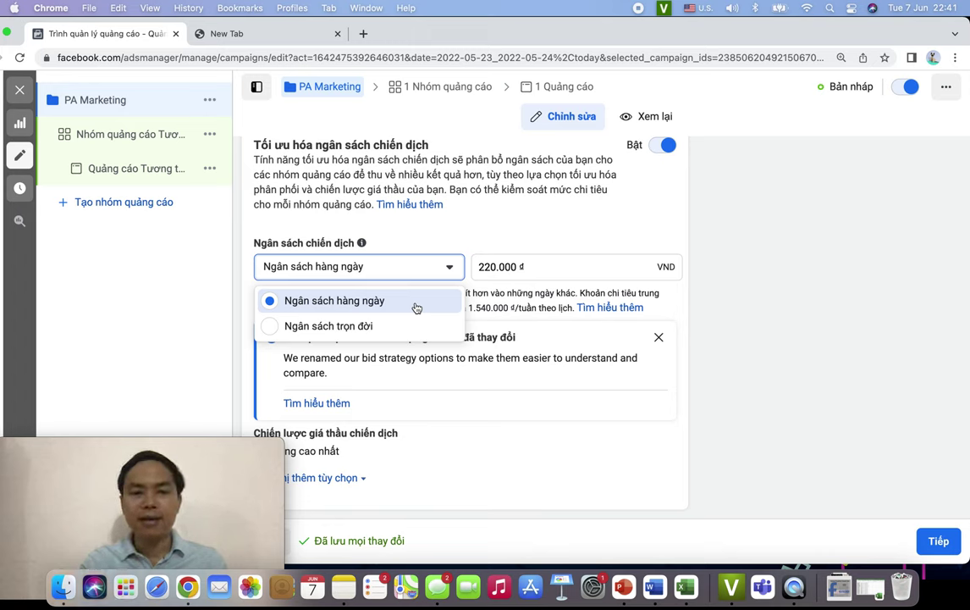
click(416, 308)
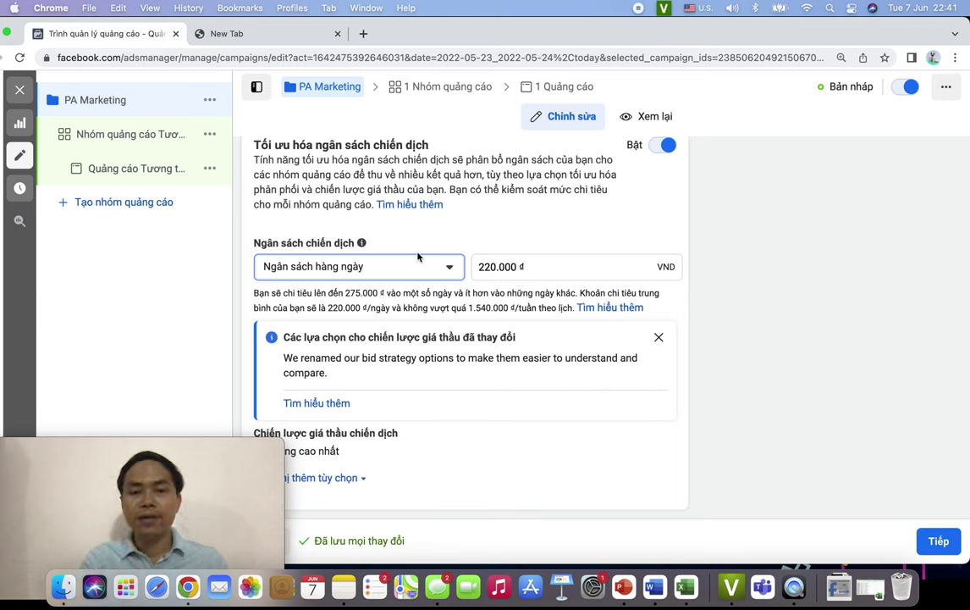
click(491, 267)
key(BackSpace)
key(BackSpace)
text(100)
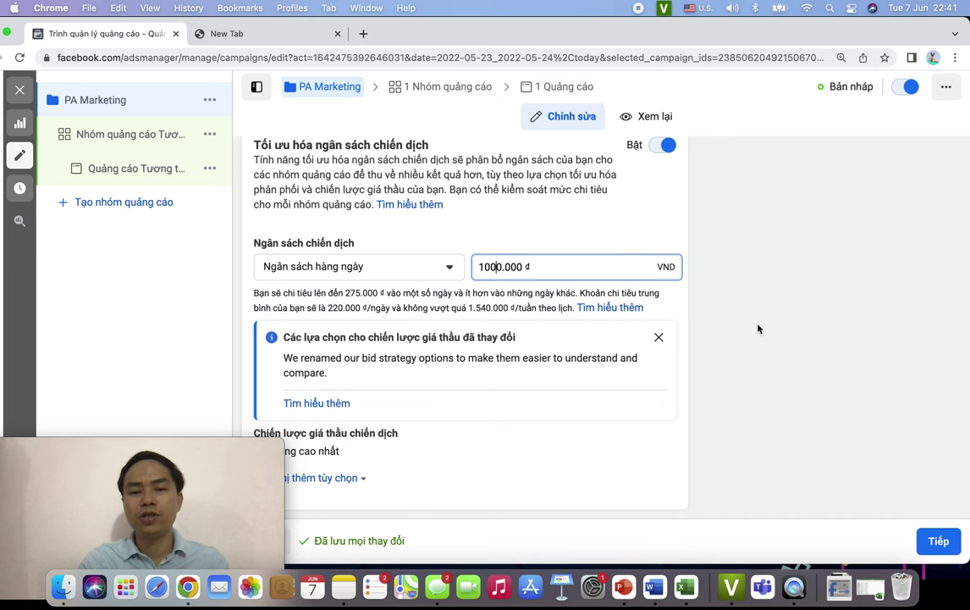
click(709, 347)
scroll(709, 348, down, 1)
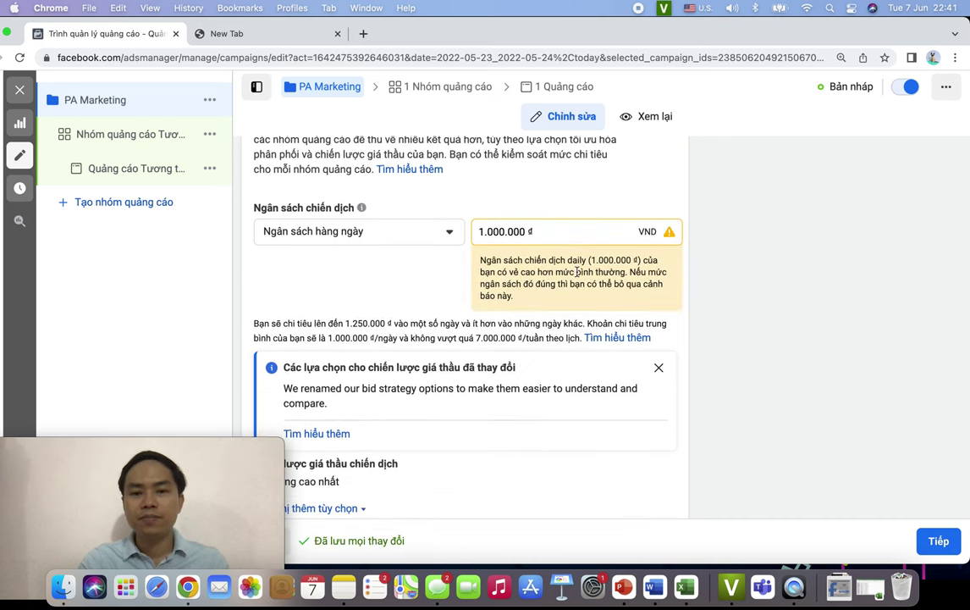
scroll(458, 247, down, 1)
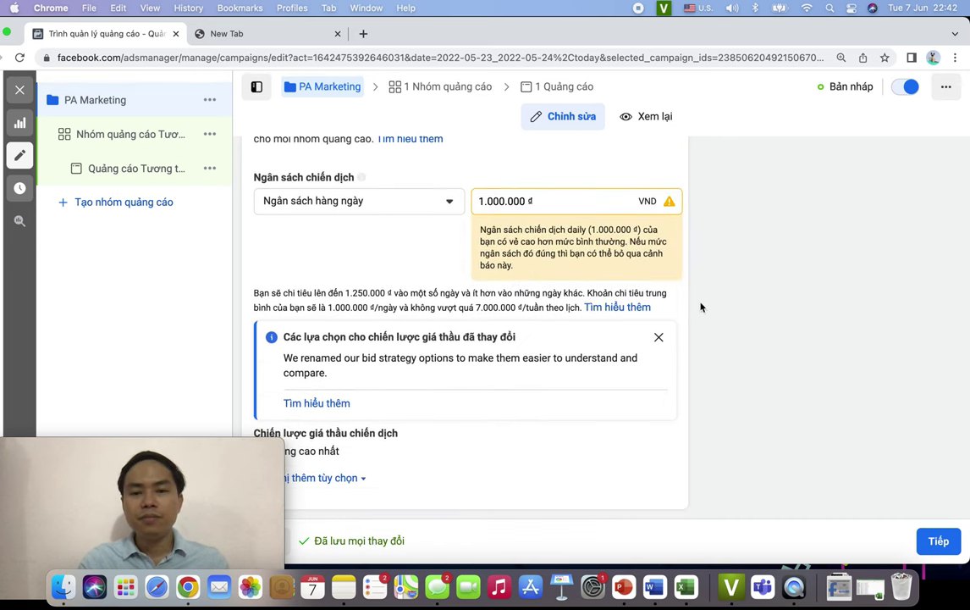
click(660, 337)
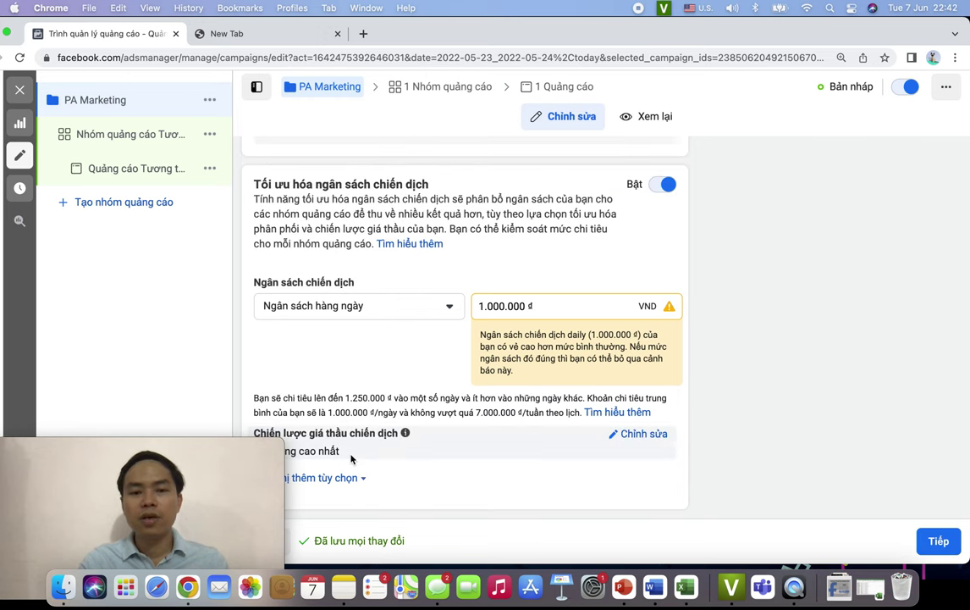
- Set the campaign bid strategy to Số lượng cao nhất
click(628, 434)
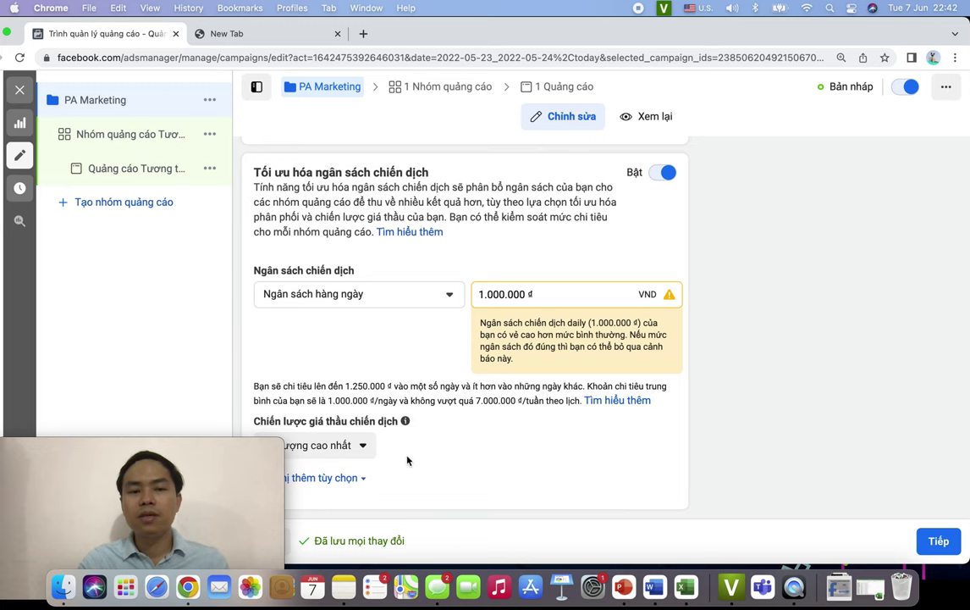
click(363, 444)
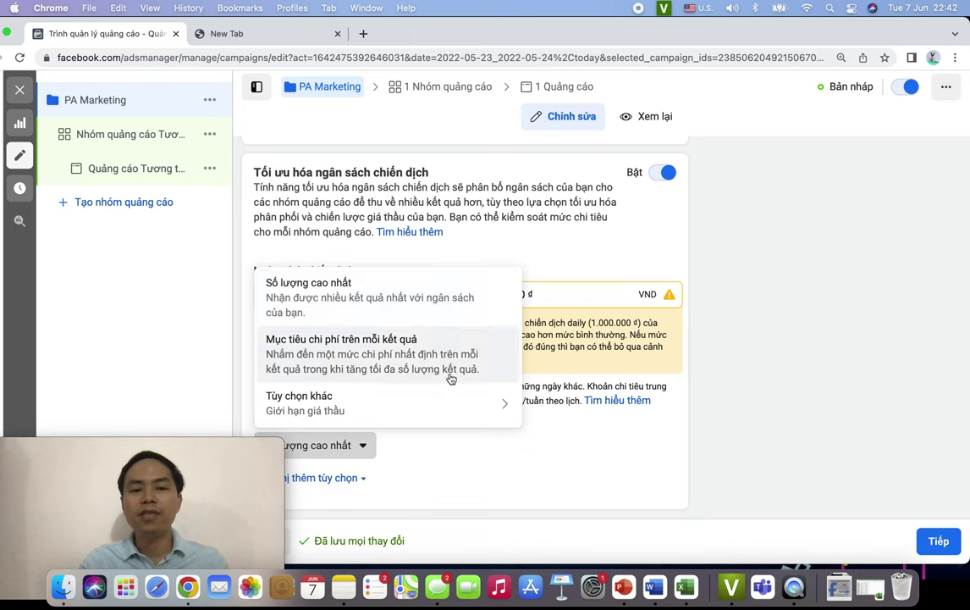
mouse_move(459, 404)
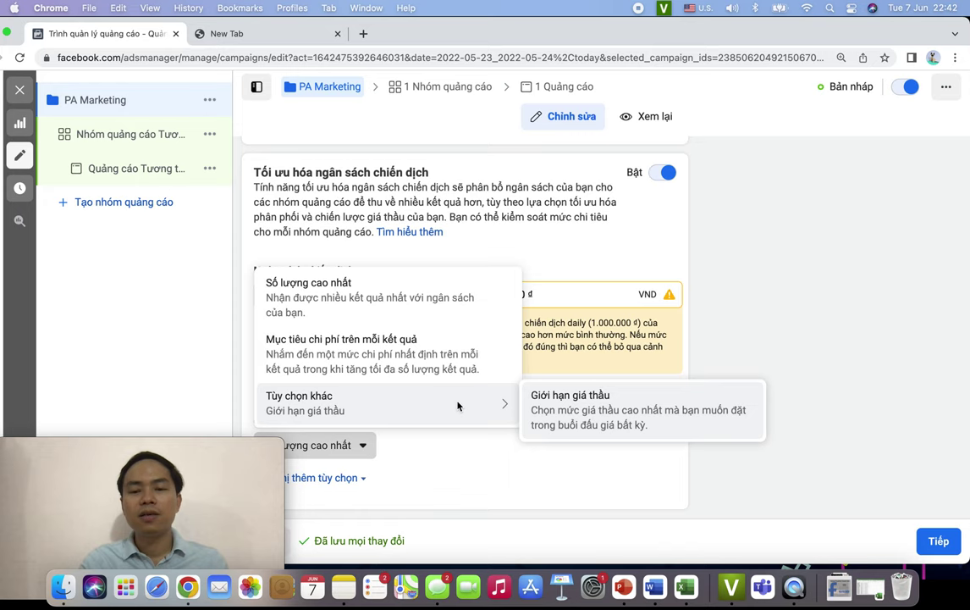
click(401, 301)
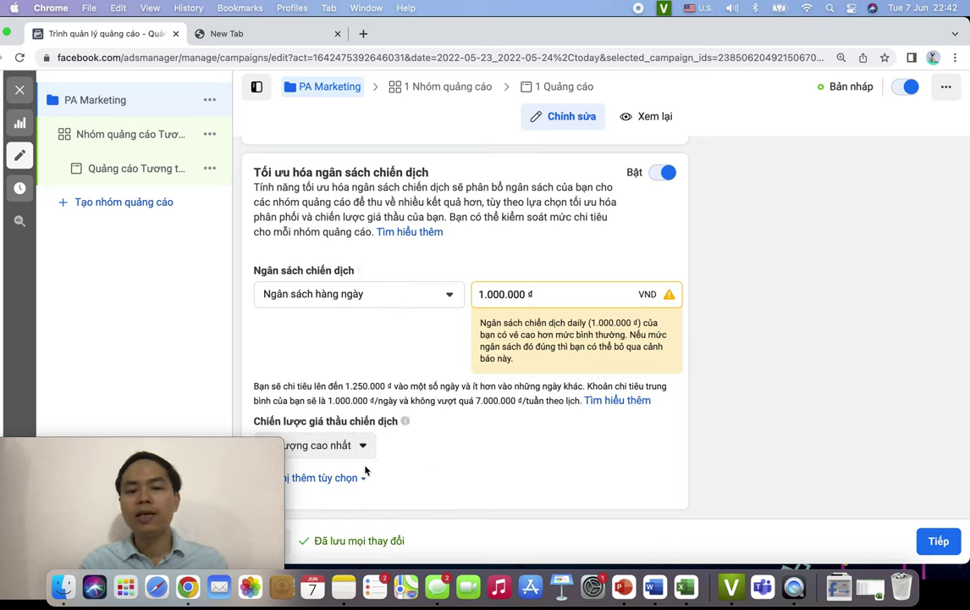
- Show more campaign options to reveal the ad scheduling setting
click(323, 478)
scroll(457, 481, down, 1)
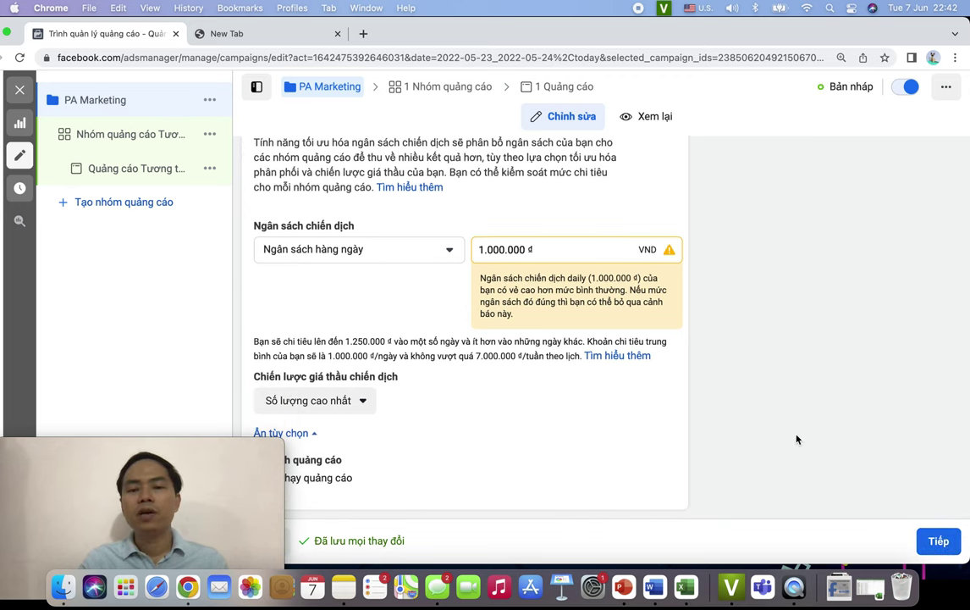
scroll(762, 423, up, 5)
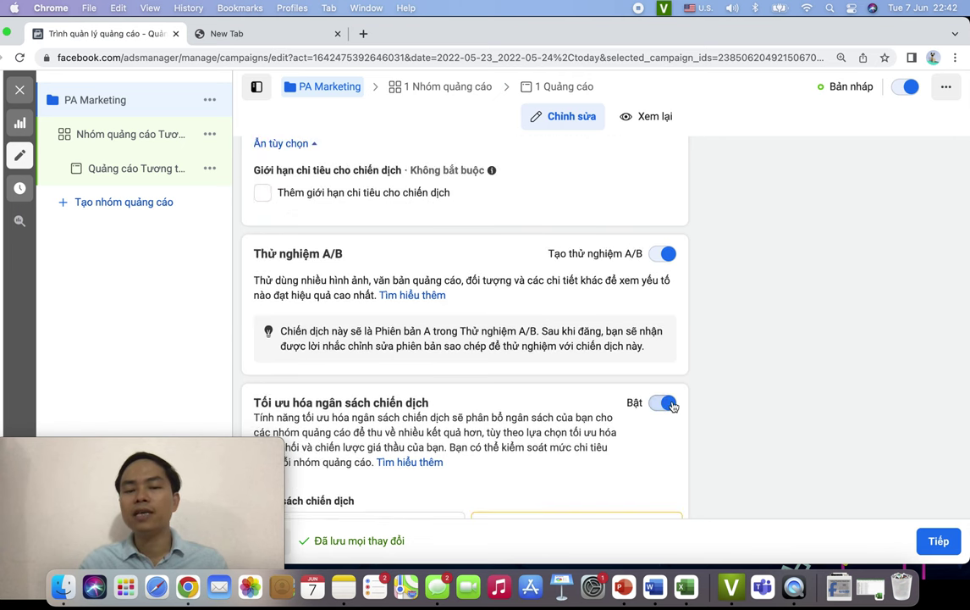
- Continue to the ad set editor and replace the ad set name with the person's name
click(937, 540)
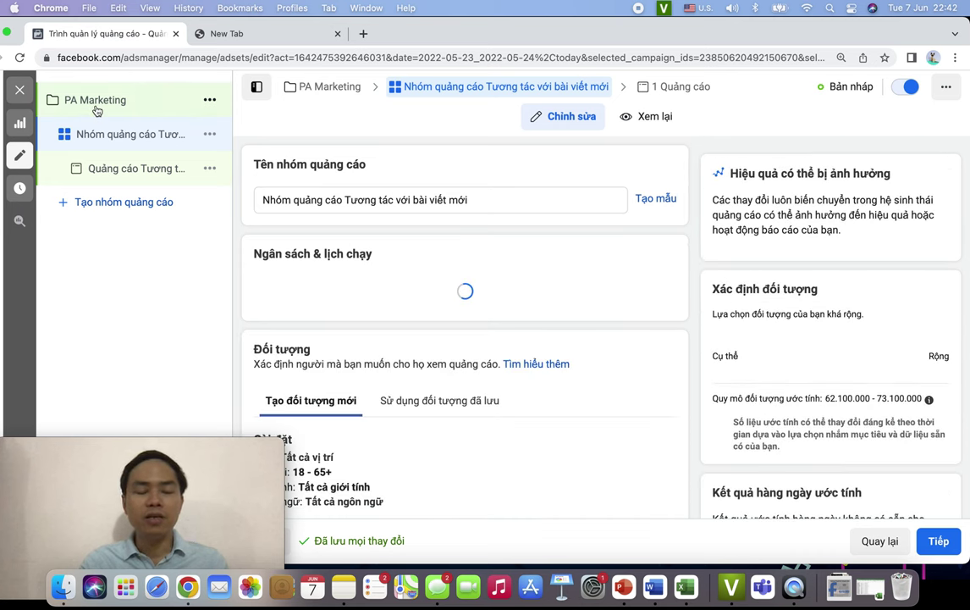
click(497, 202)
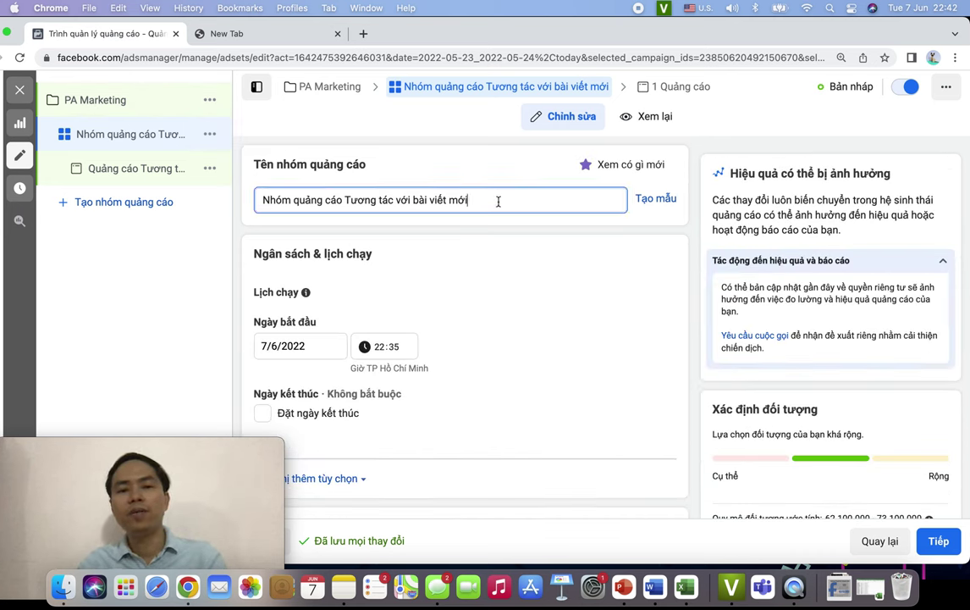
key(super+a)
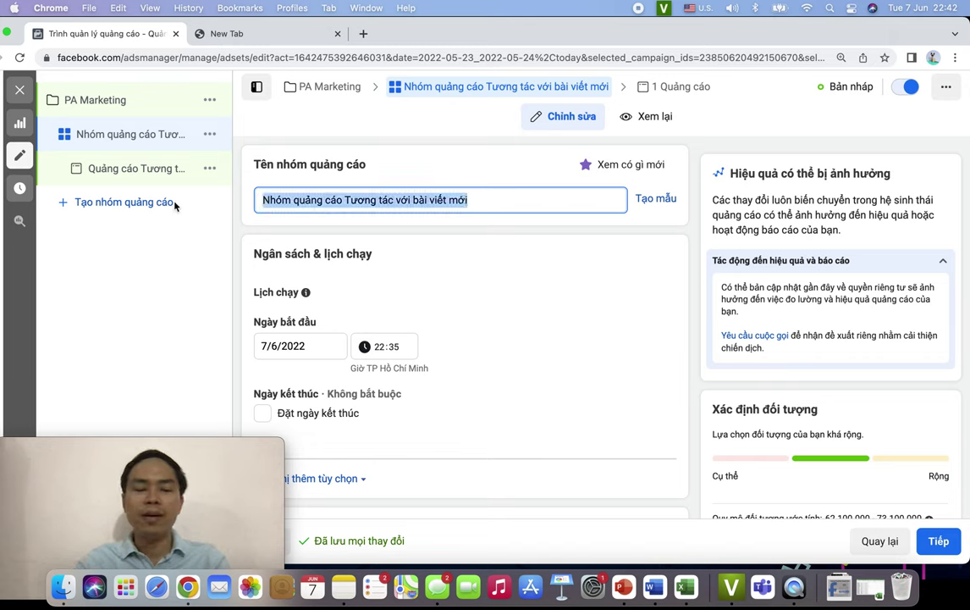
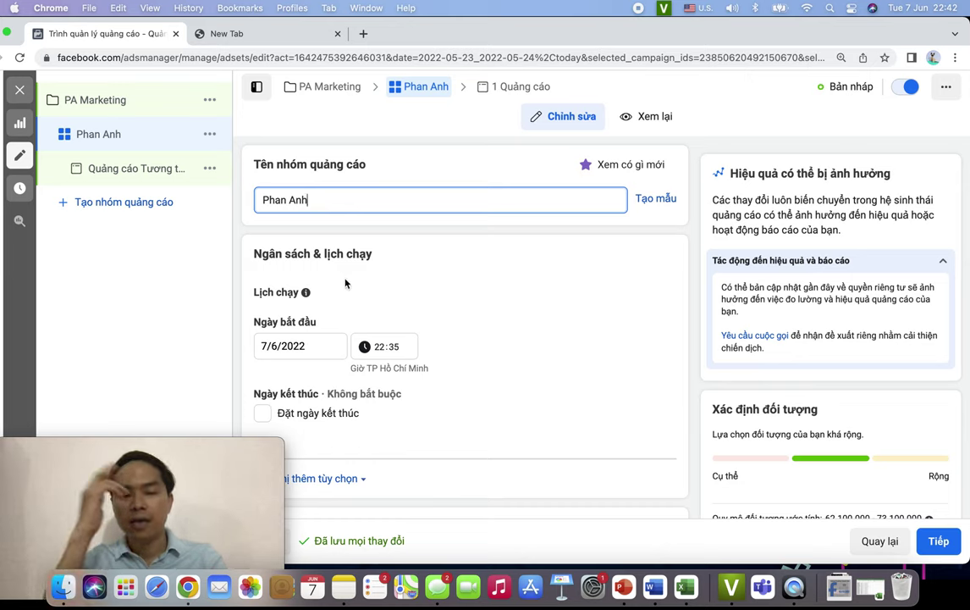
scroll(505, 338, down, 1)
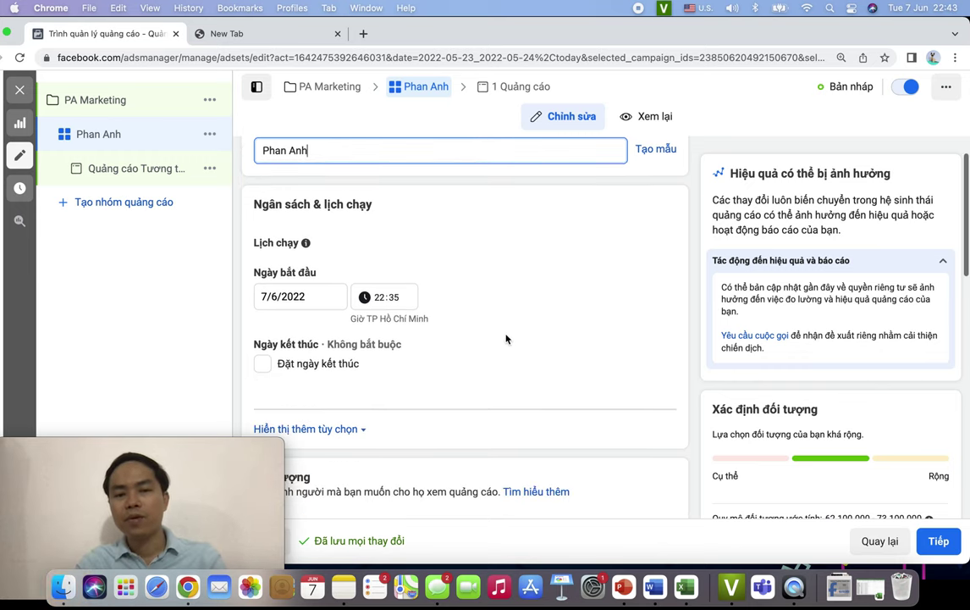
scroll(392, 265, down, 1)
drag(257, 181, 422, 183)
scroll(540, 262, down, 1)
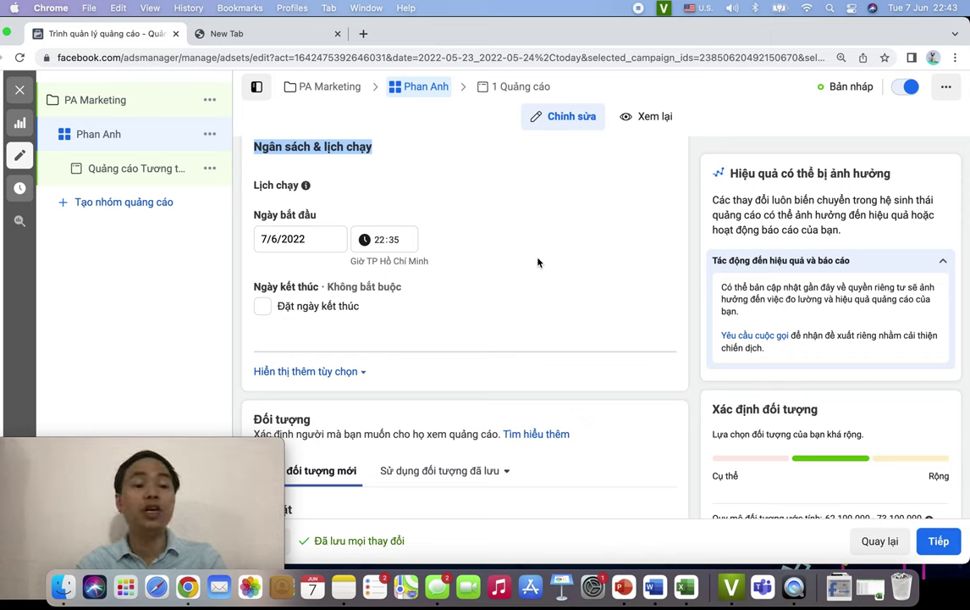
- Check the start date and time, then add an end date, trying 14 and 21 June
click(326, 241)
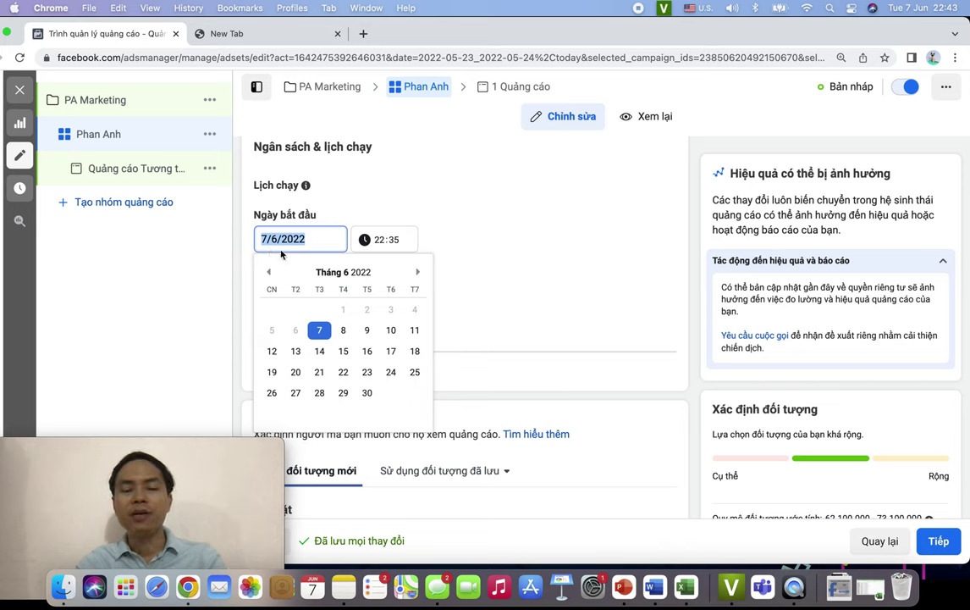
click(386, 242)
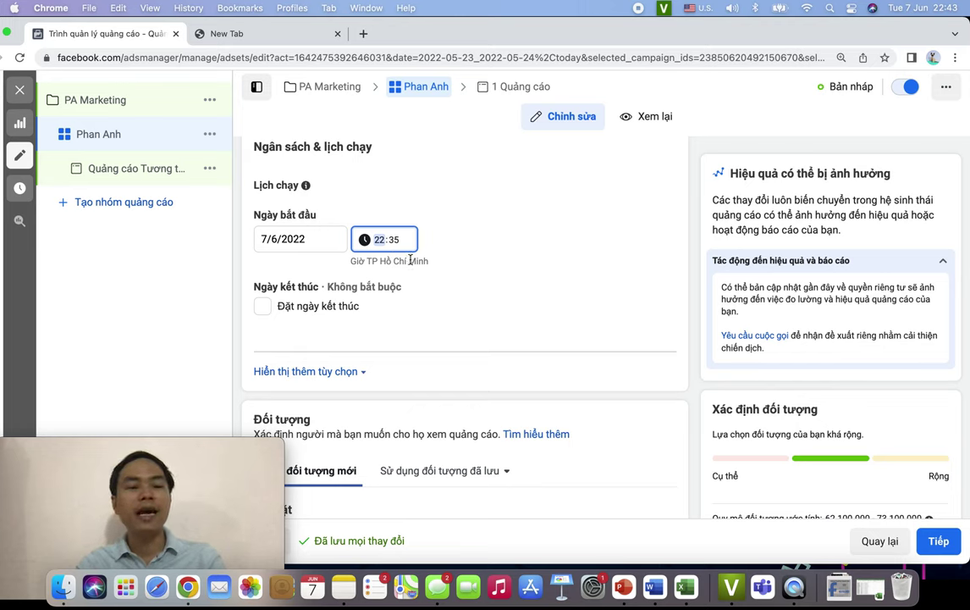
click(517, 292)
scroll(518, 295, down, 1)
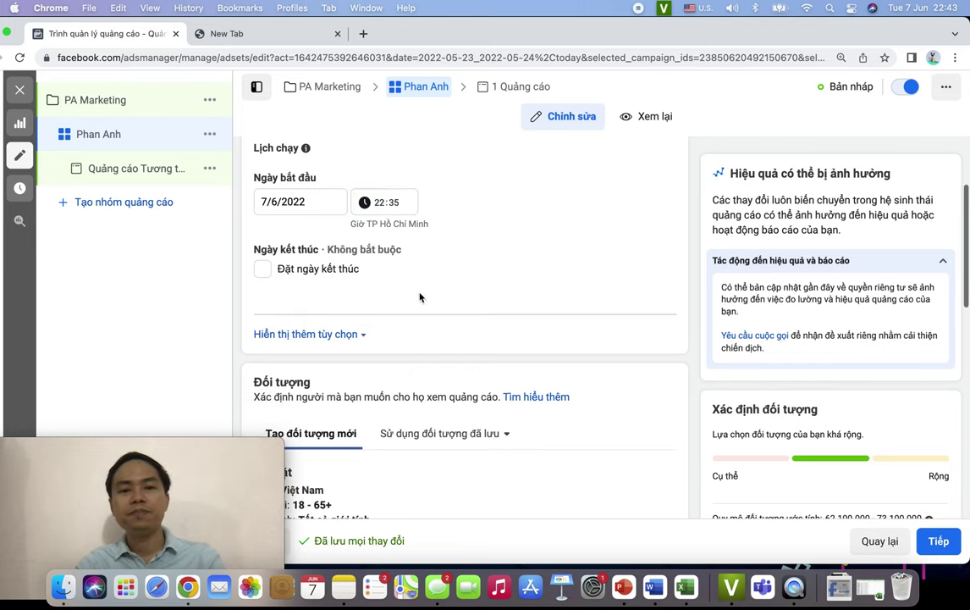
click(262, 270)
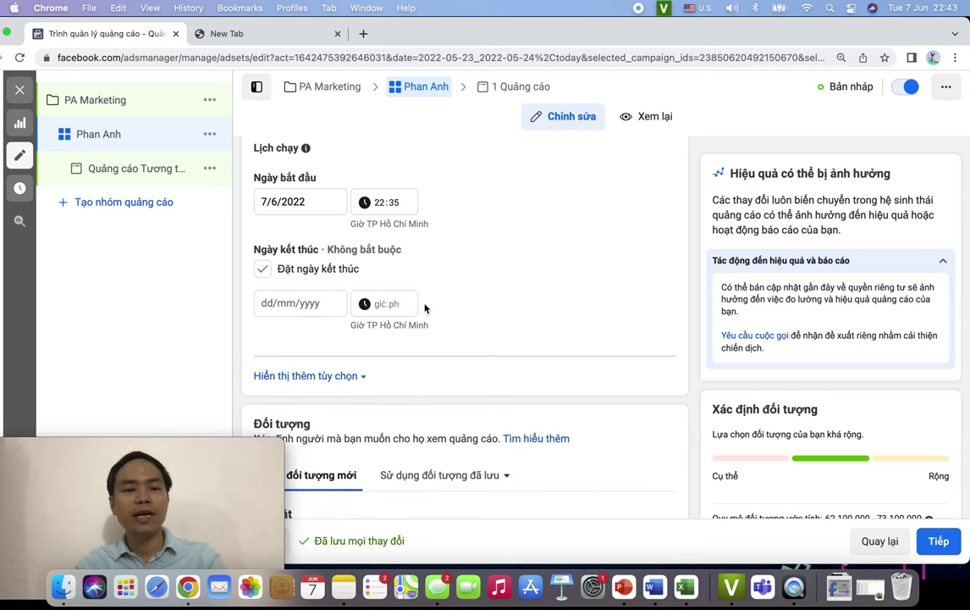
click(311, 303)
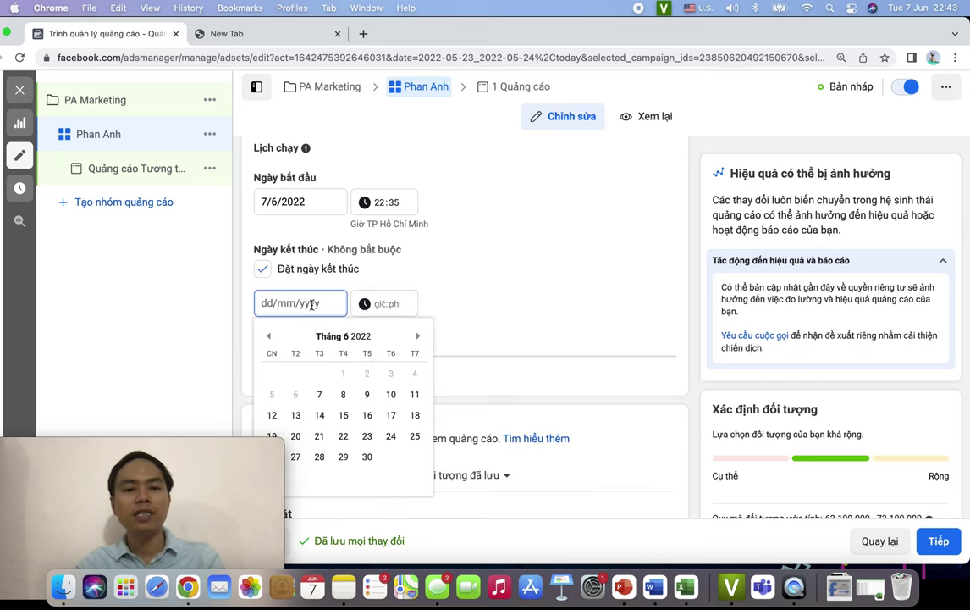
click(319, 417)
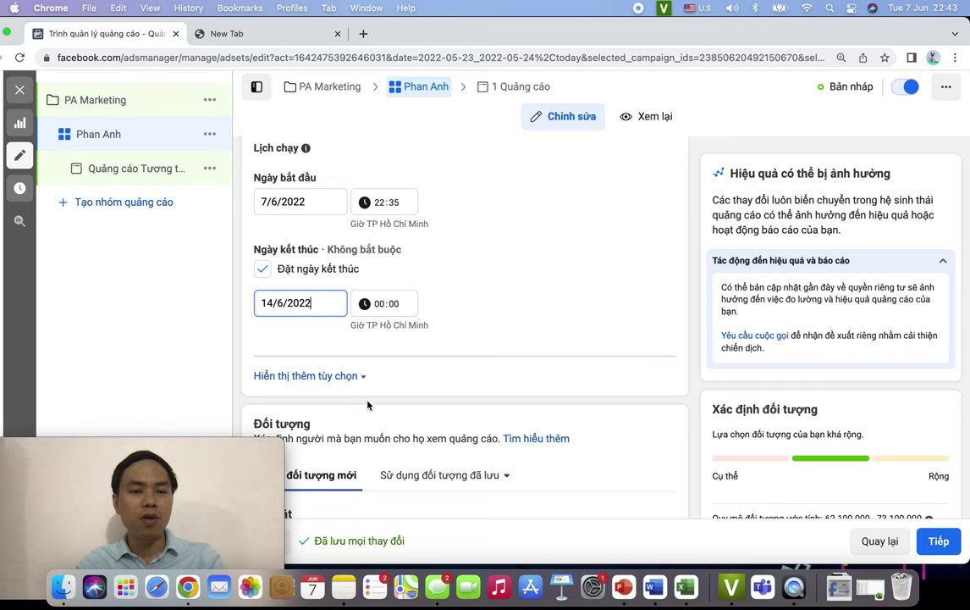
click(315, 312)
click(318, 435)
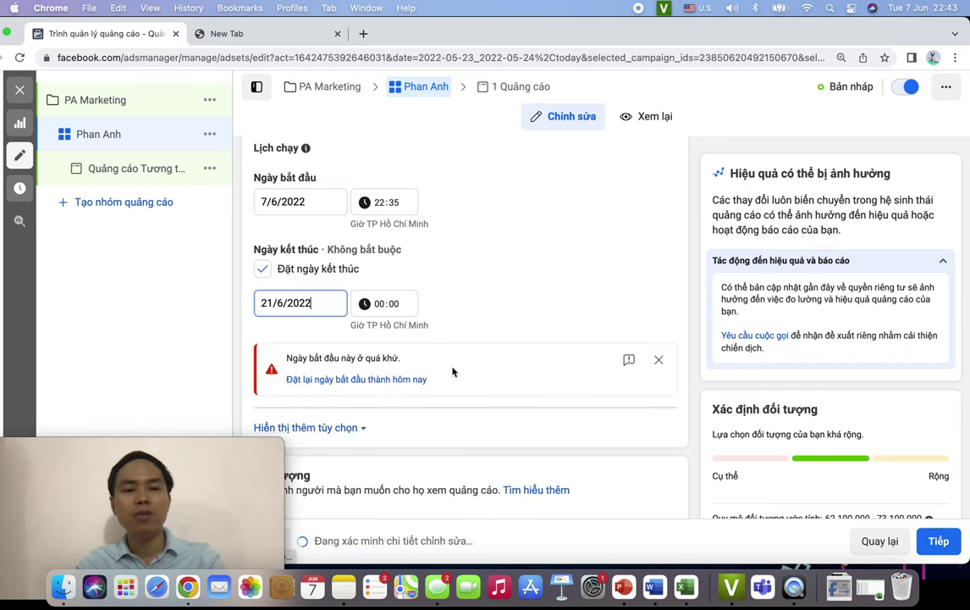
- Change the ad set start time to 22:50 on 7/6/2022
click(391, 207)
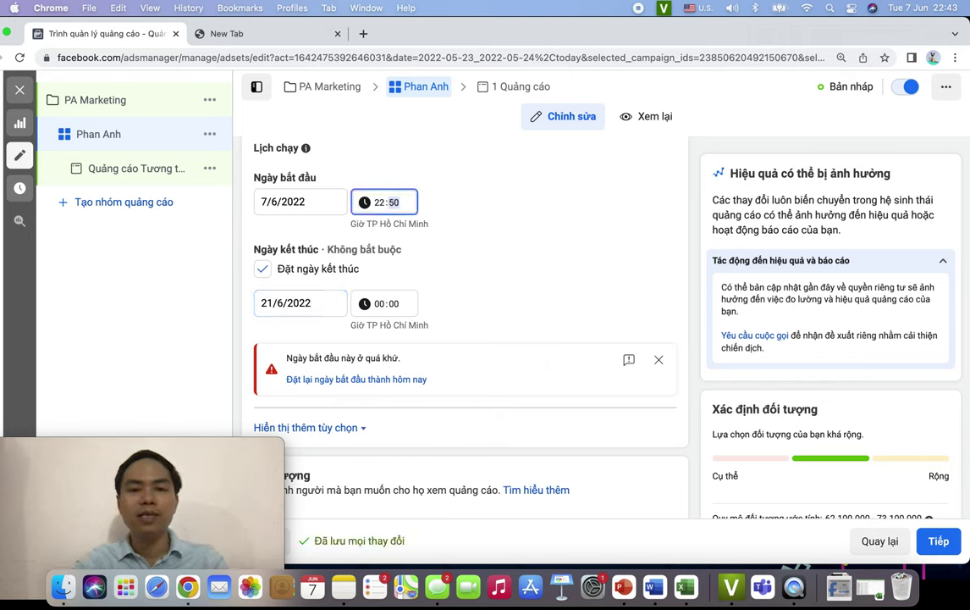
click(618, 280)
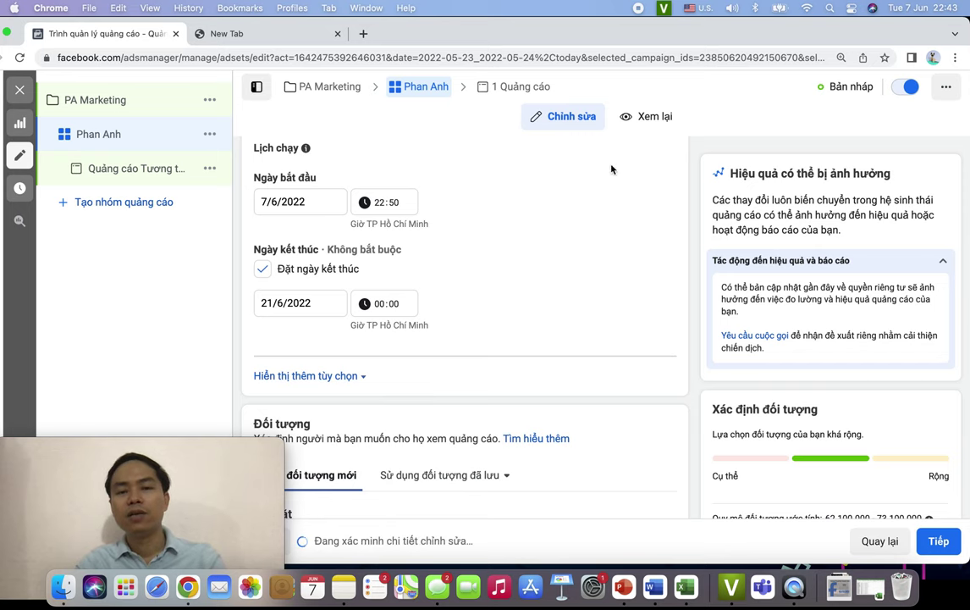
scroll(561, 290, down, 2)
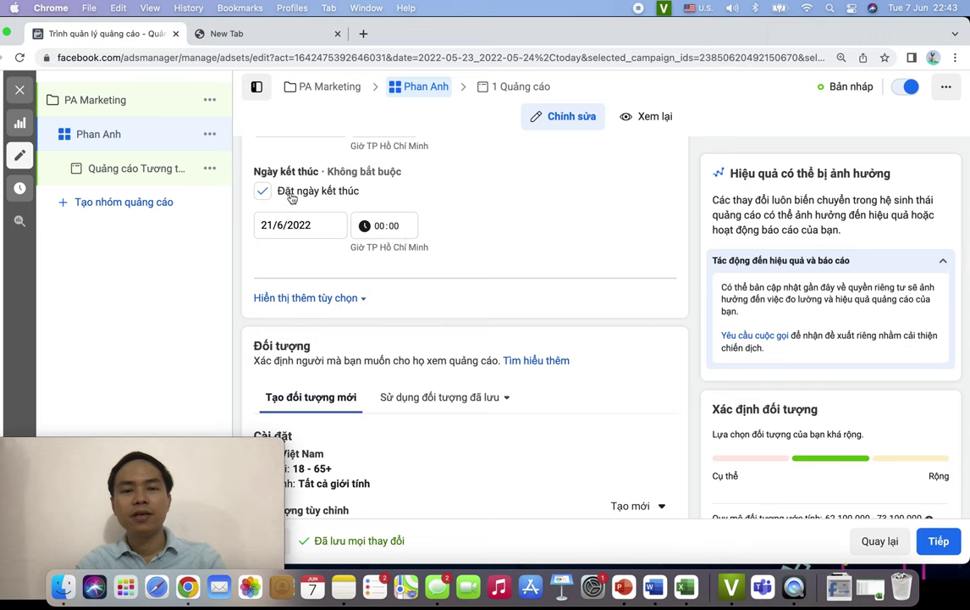
- Reset the end date and set it to 14/6/2022 at 00:00
click(263, 192)
click(262, 191)
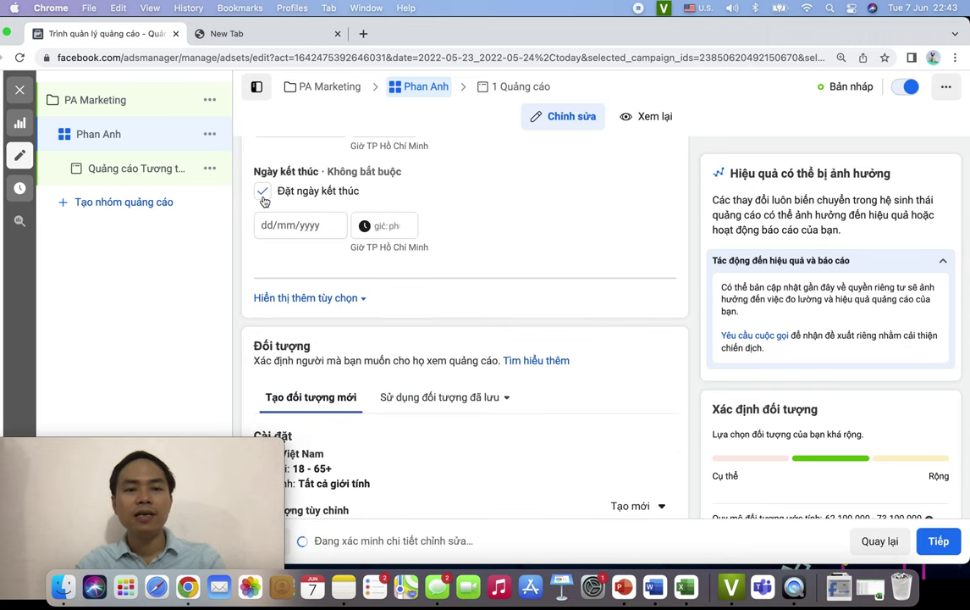
click(298, 226)
click(321, 337)
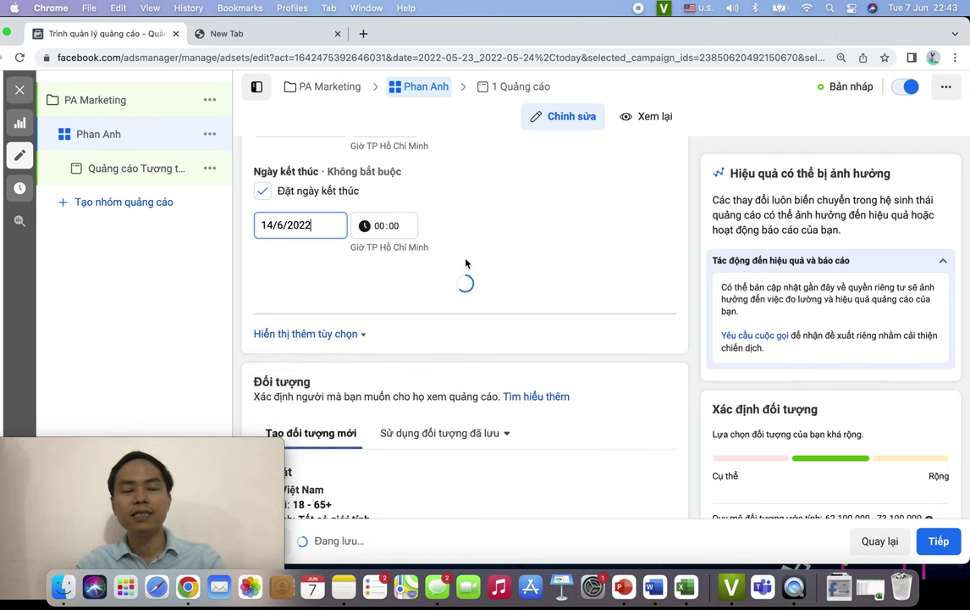
scroll(466, 264, down, 1)
- Show more ad set options and enable the ad set spending limit
click(305, 239)
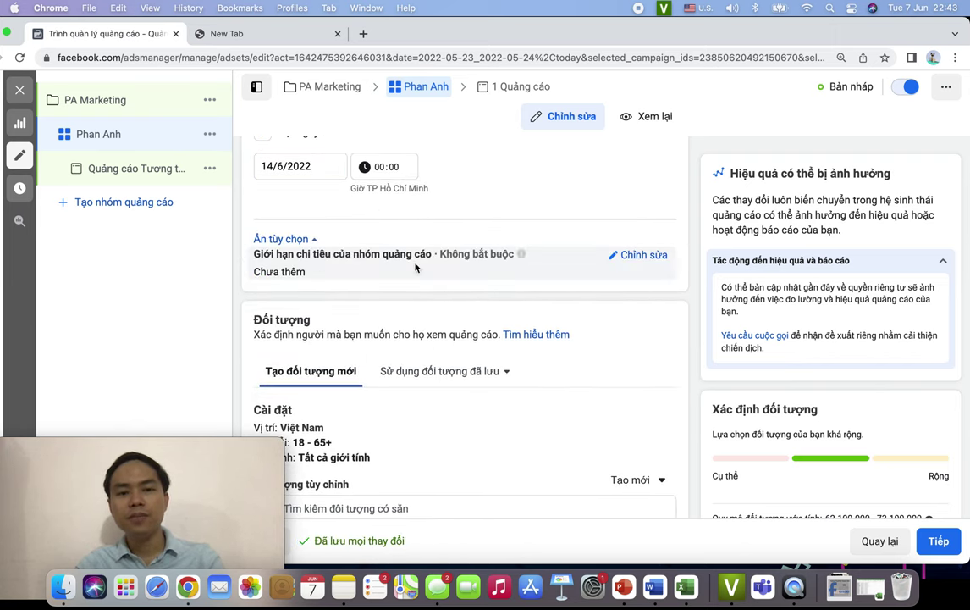
scroll(415, 266, down, 2)
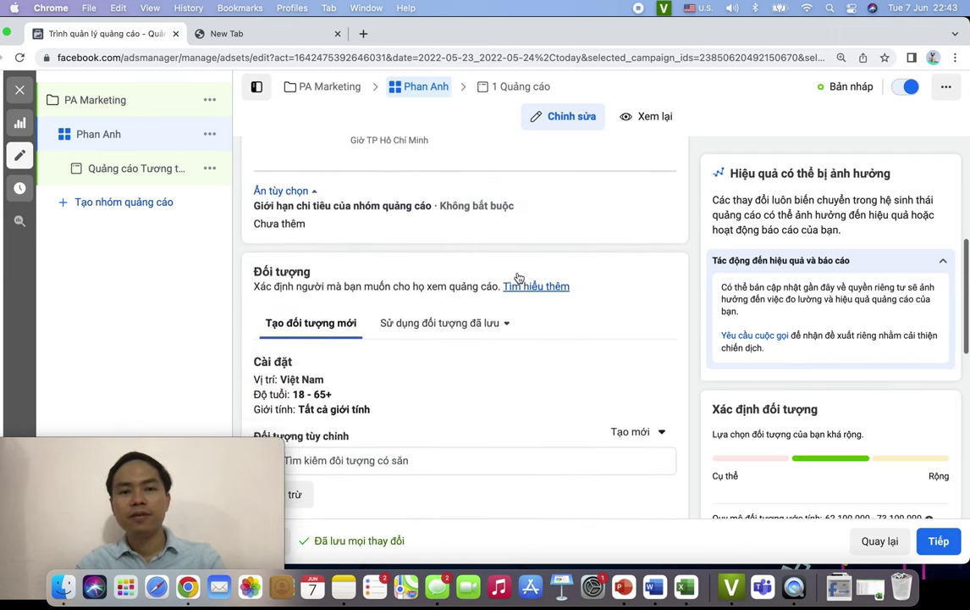
scroll(519, 277, up, 1)
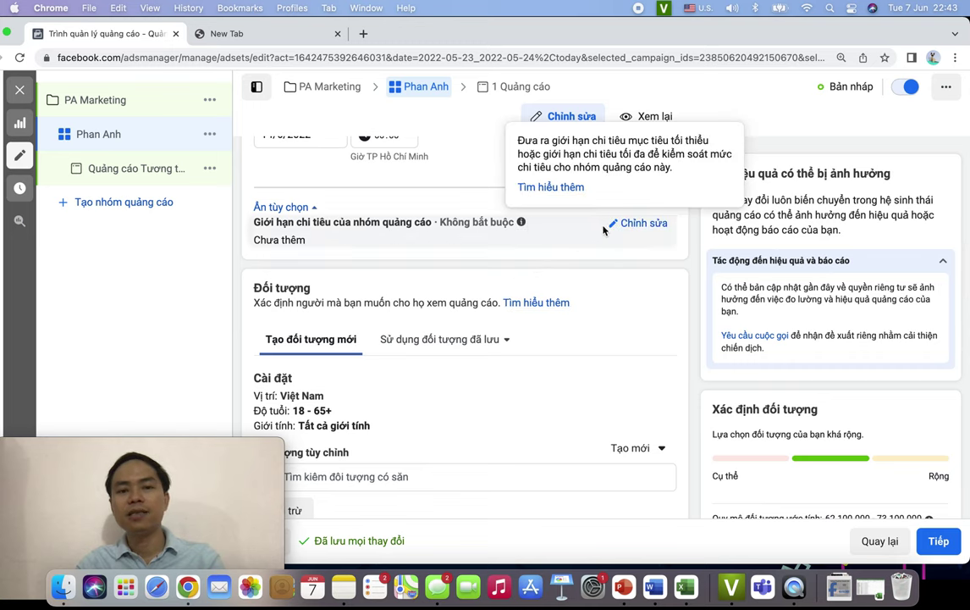
click(625, 223)
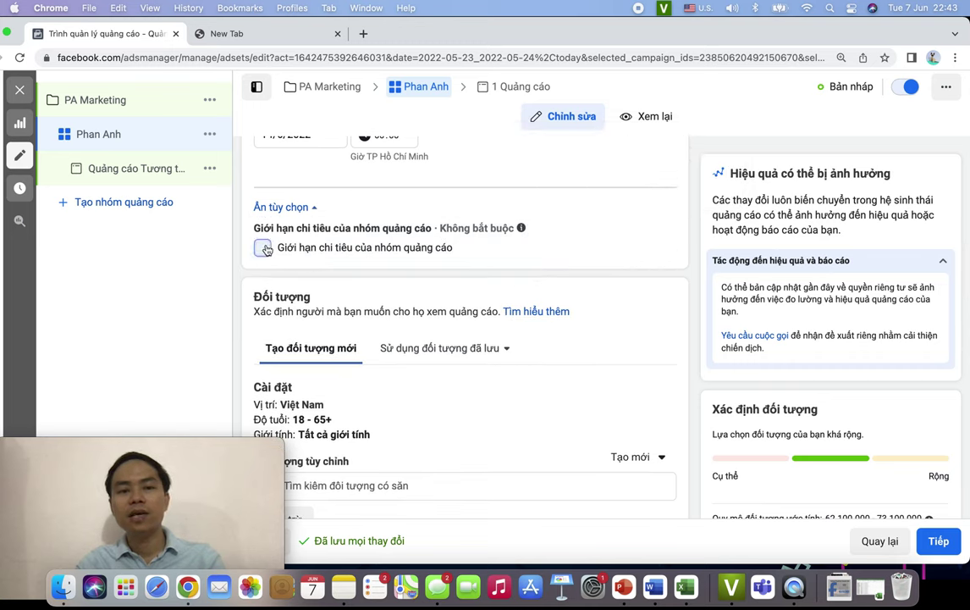
click(367, 248)
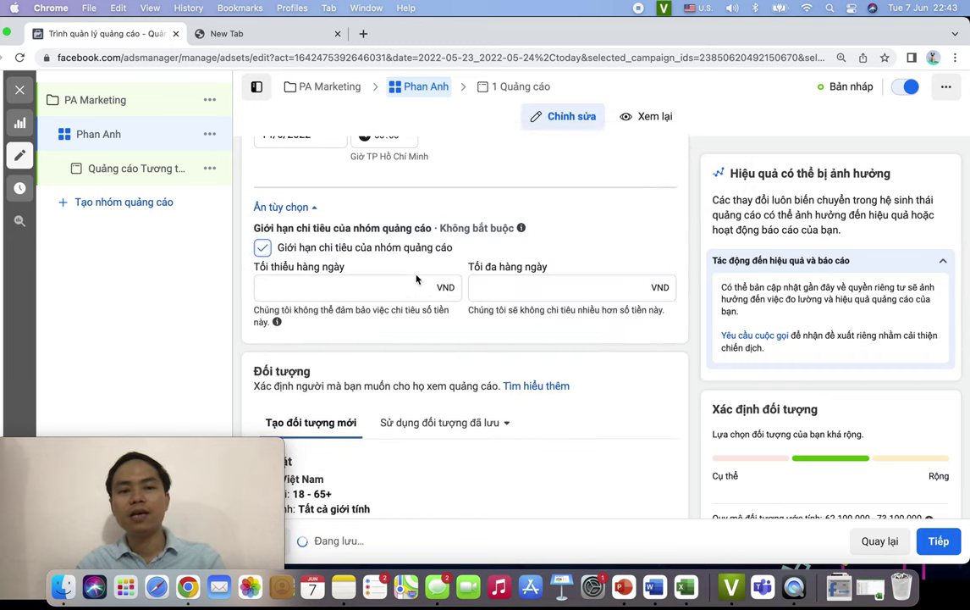
- Try a 100 minimum and 100.000 đ maximum, then clear both daily limits to blank
click(349, 288)
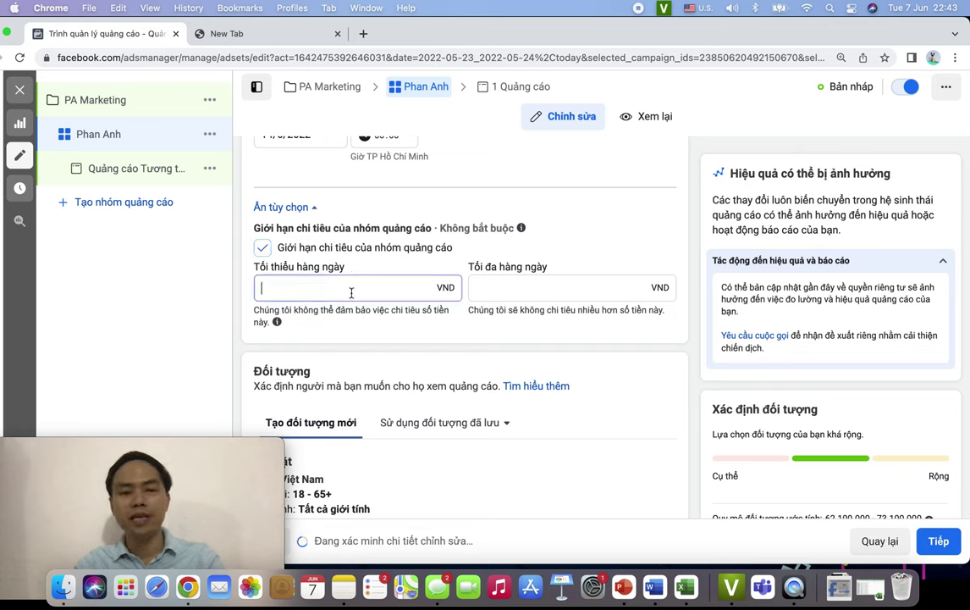
text(100)
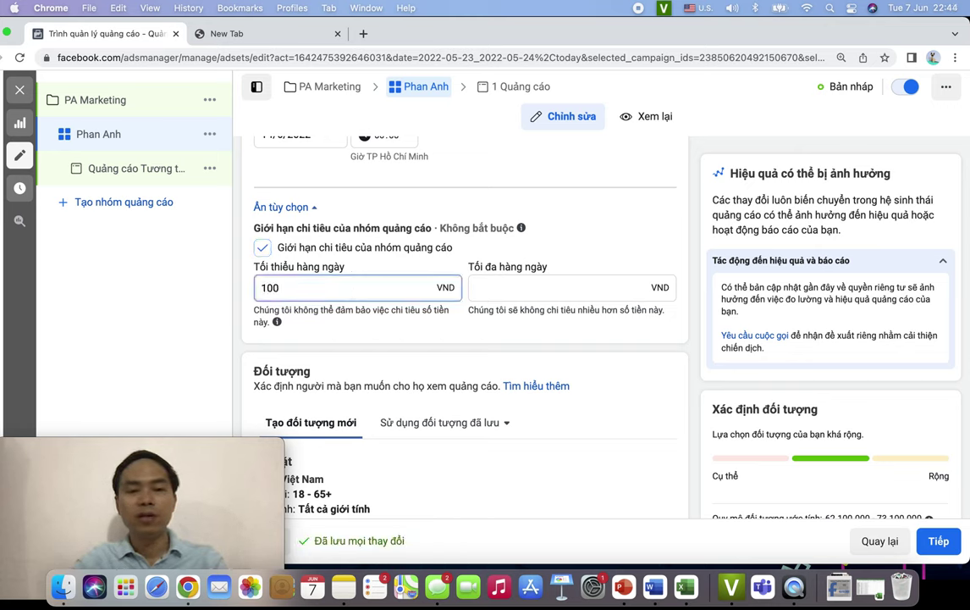
key(BackSpace)
key(BackSpace)
key(BackSpace)
key(BackSpace)
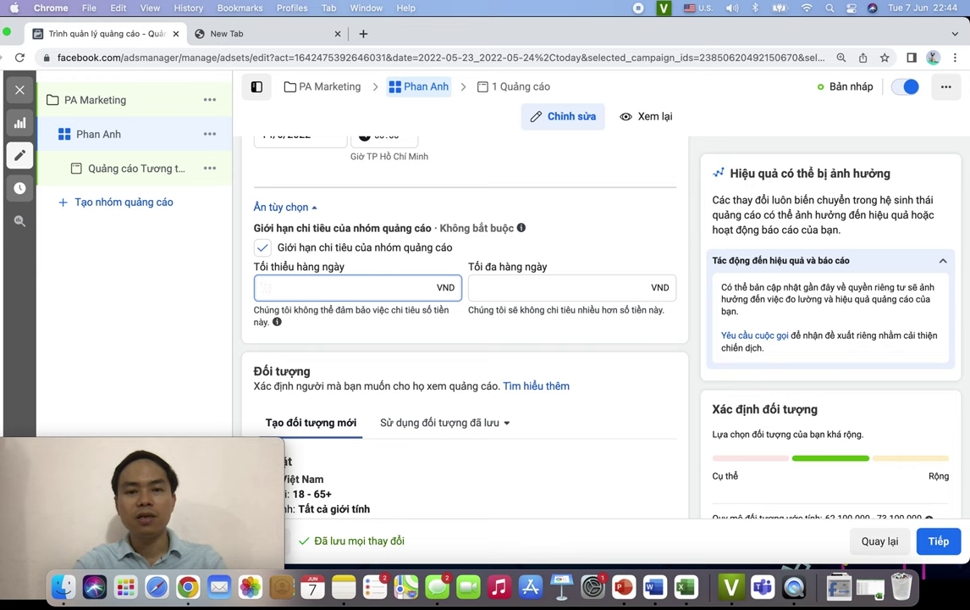
click(511, 287)
text(100000)
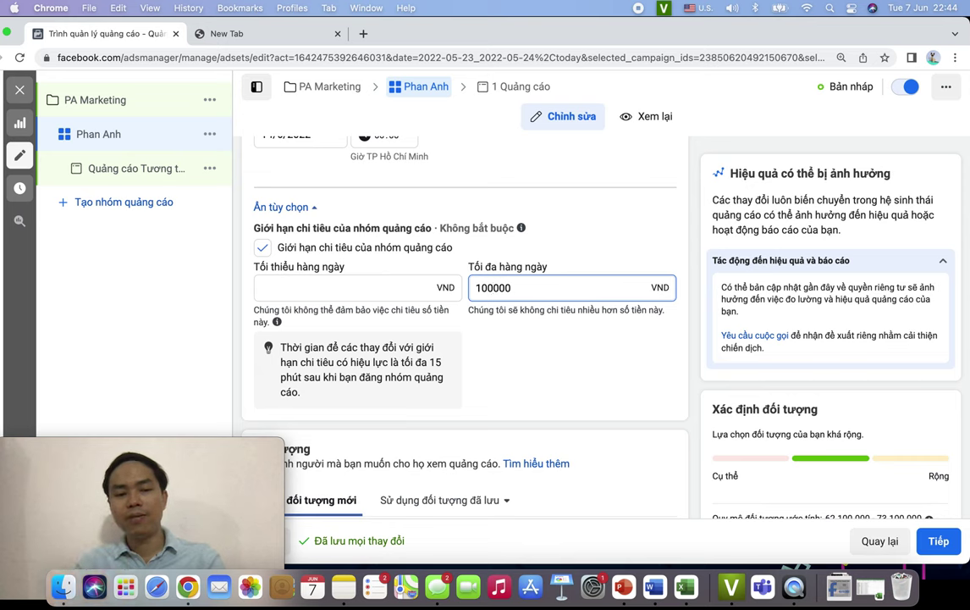
click(655, 362)
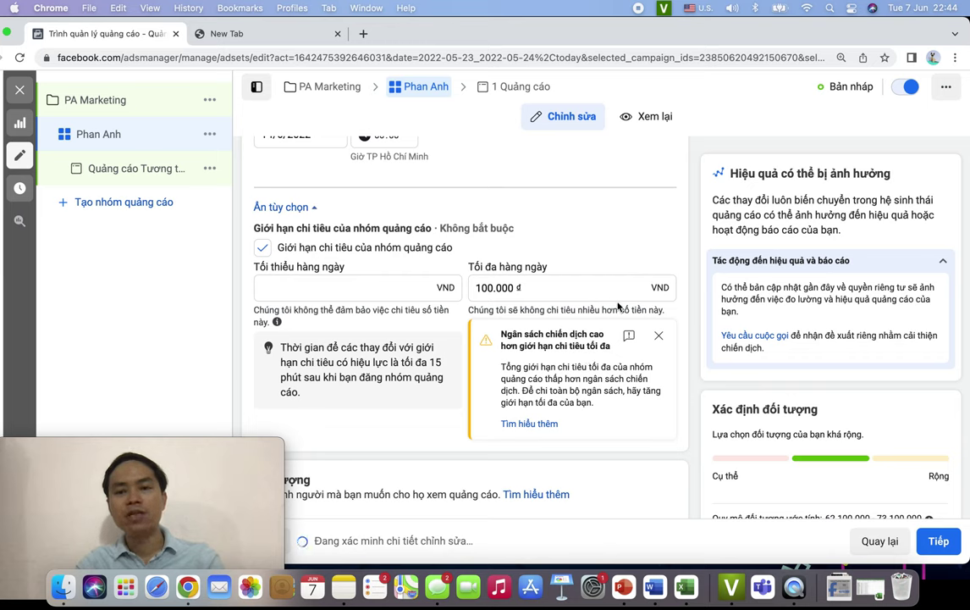
click(659, 335)
triple_click(559, 292)
key(BackSpace)
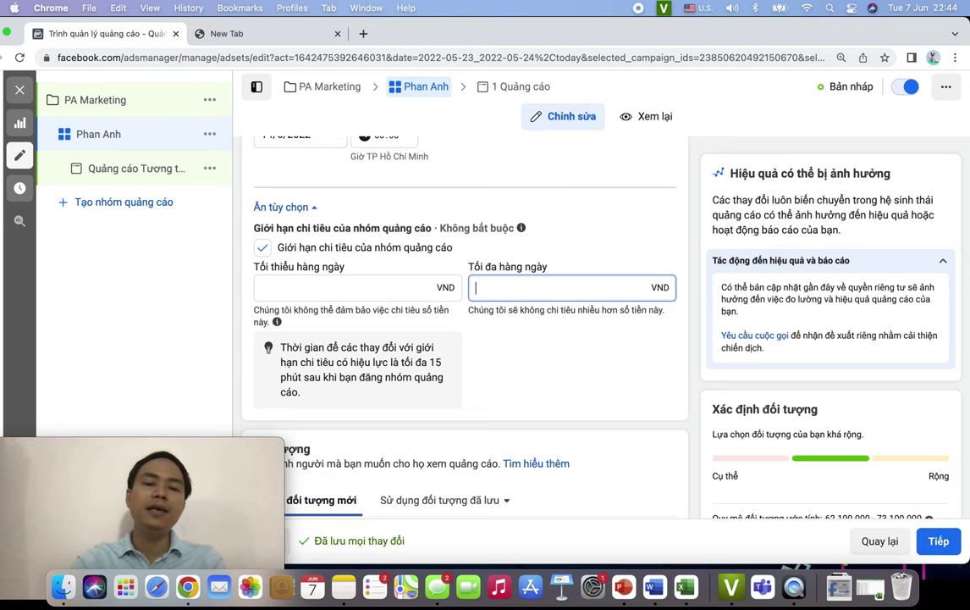
click(594, 358)
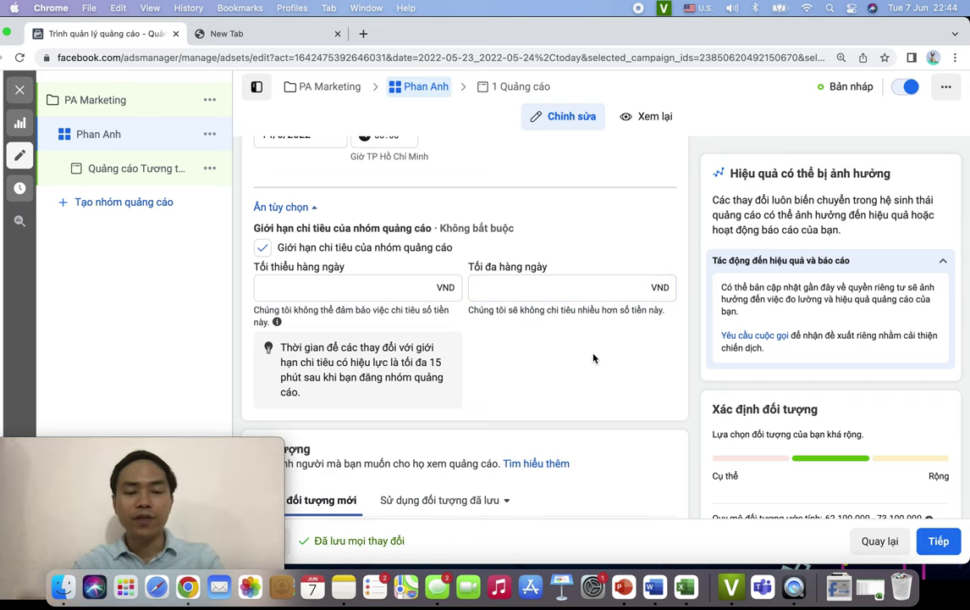
scroll(594, 358, down, 5)
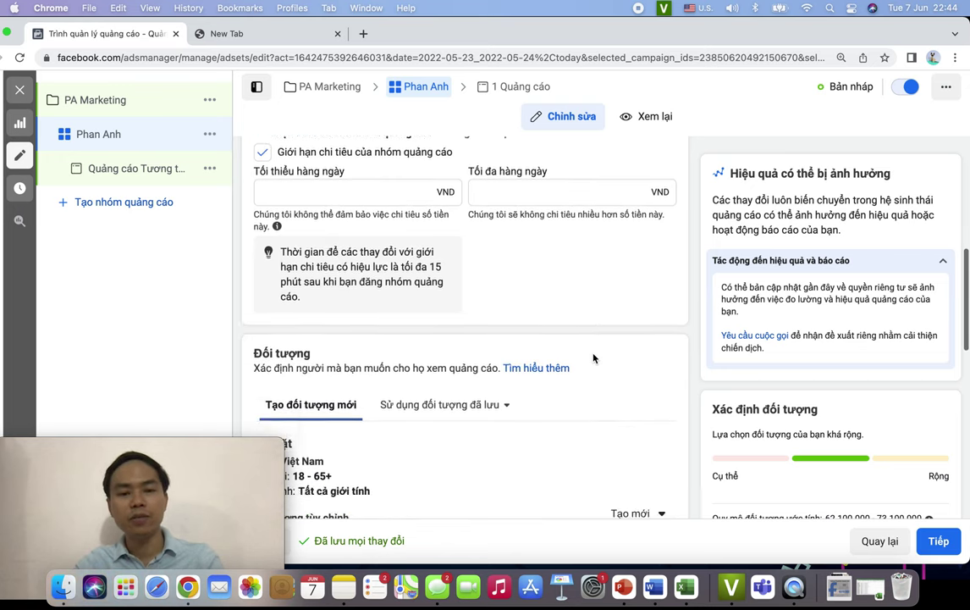
scroll(593, 358, up, 3)
scroll(594, 358, down, 1)
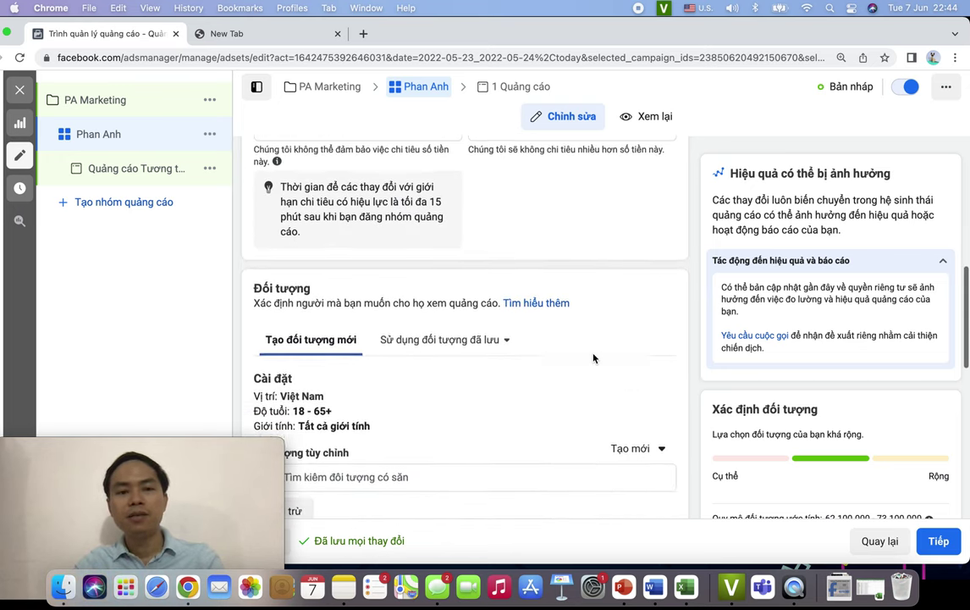
scroll(593, 359, down, 2)
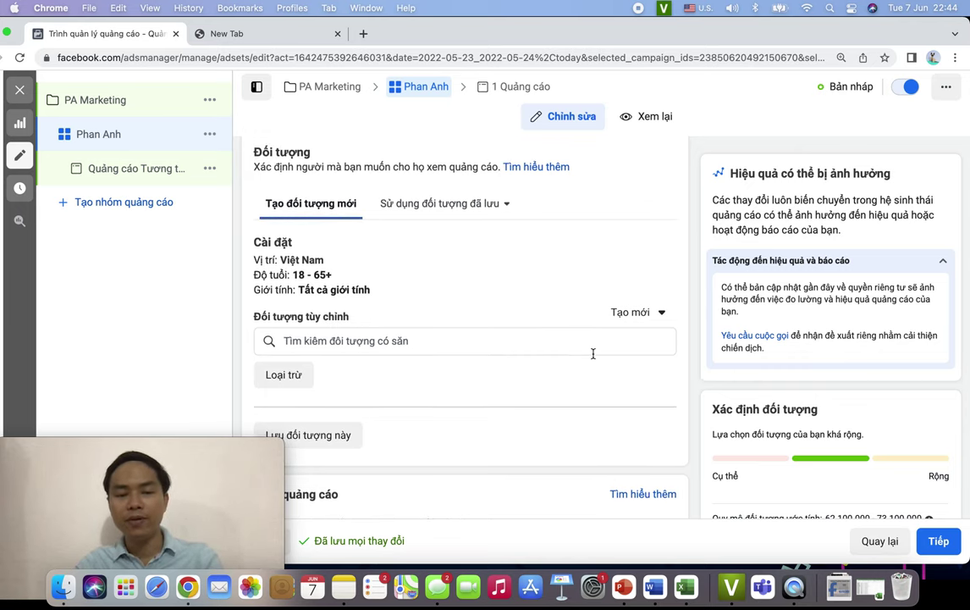
drag(255, 168, 496, 167)
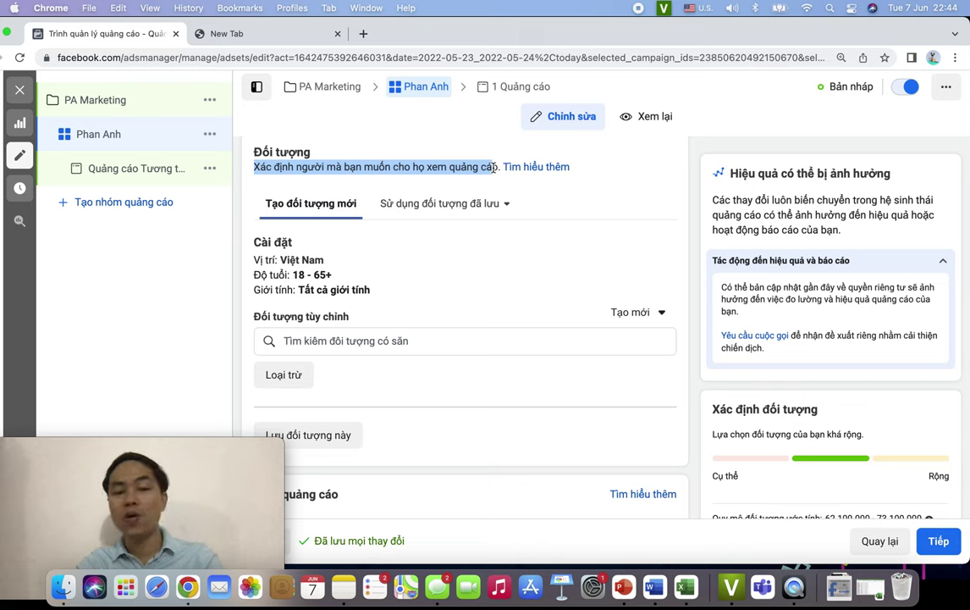
click(380, 176)
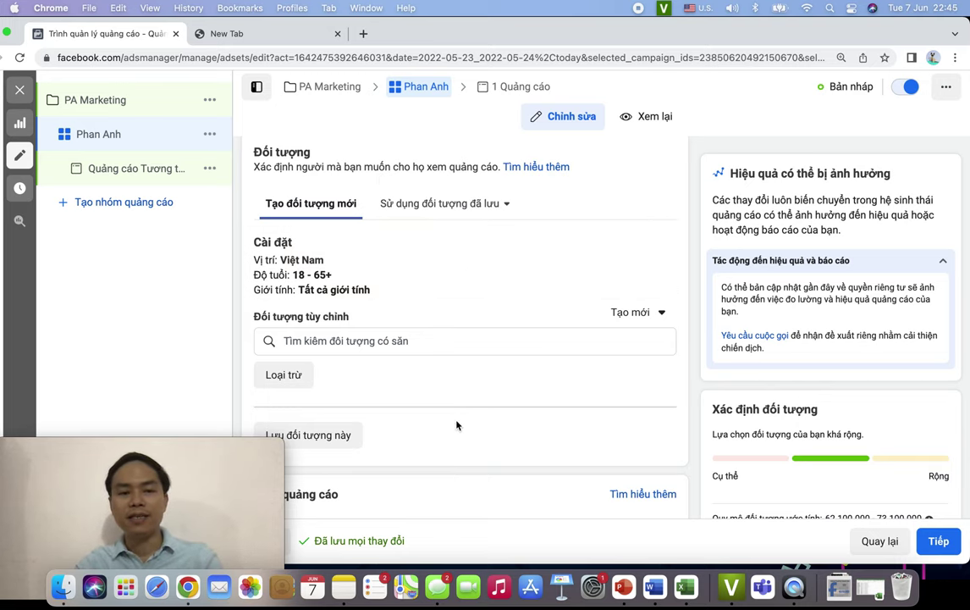
scroll(456, 425, down, 3)
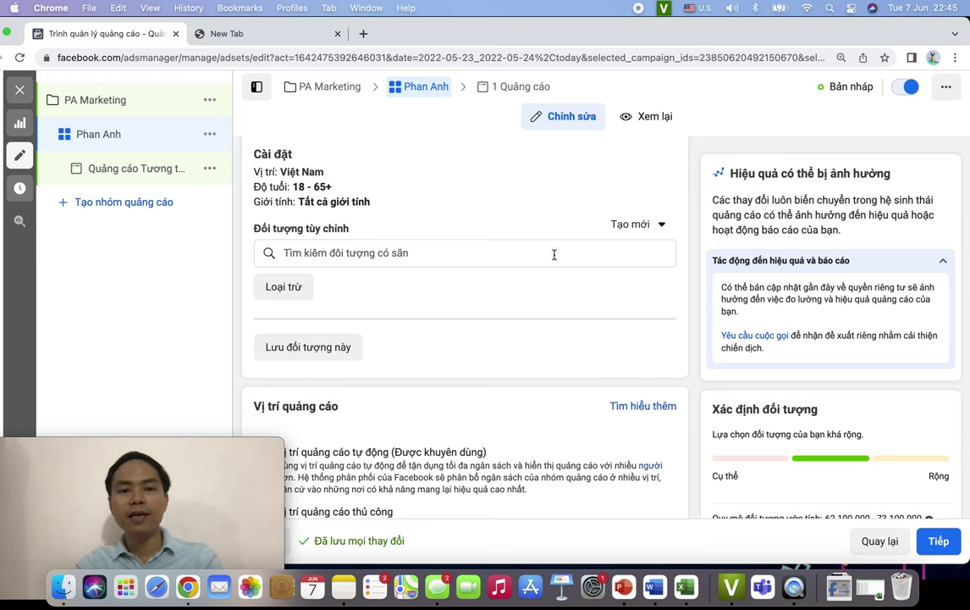
scroll(574, 324, down, 1)
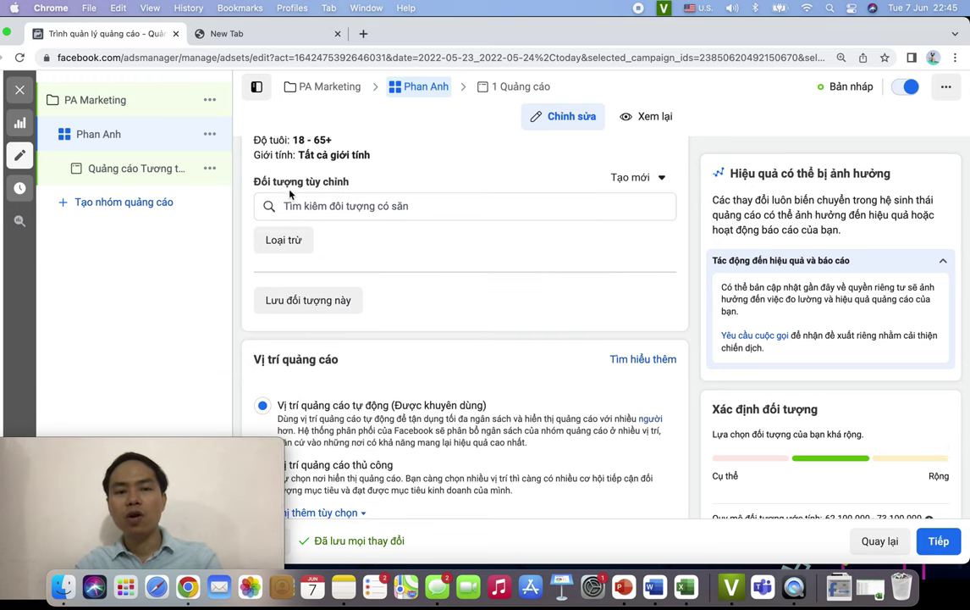
scroll(419, 299, up, 1)
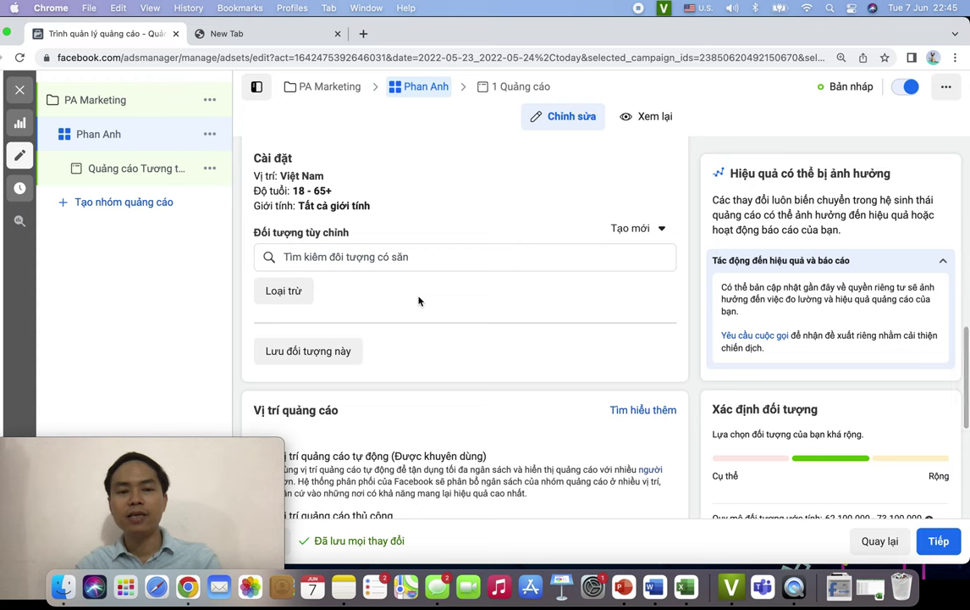
scroll(418, 300, down, 1)
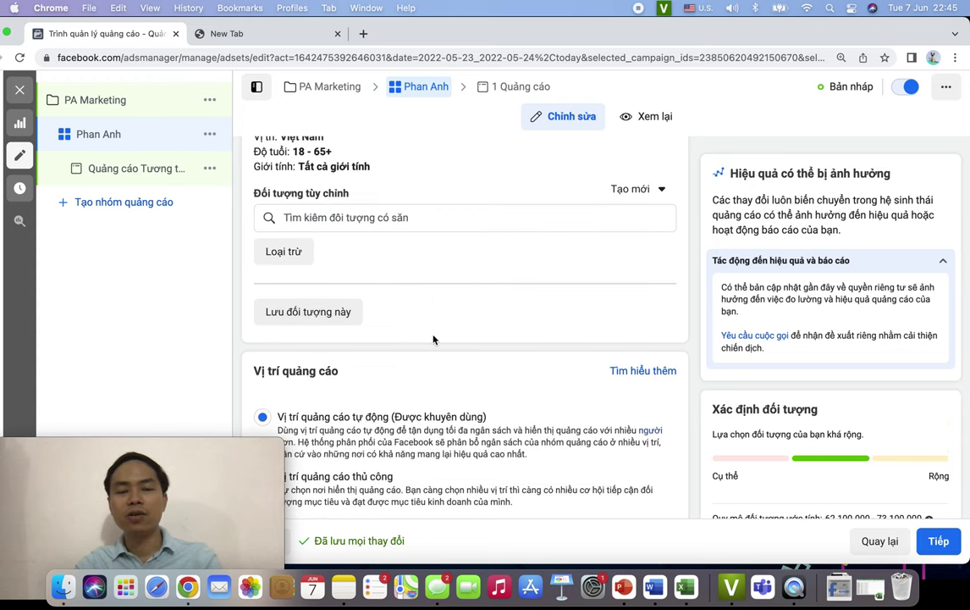
scroll(433, 339, up, 1)
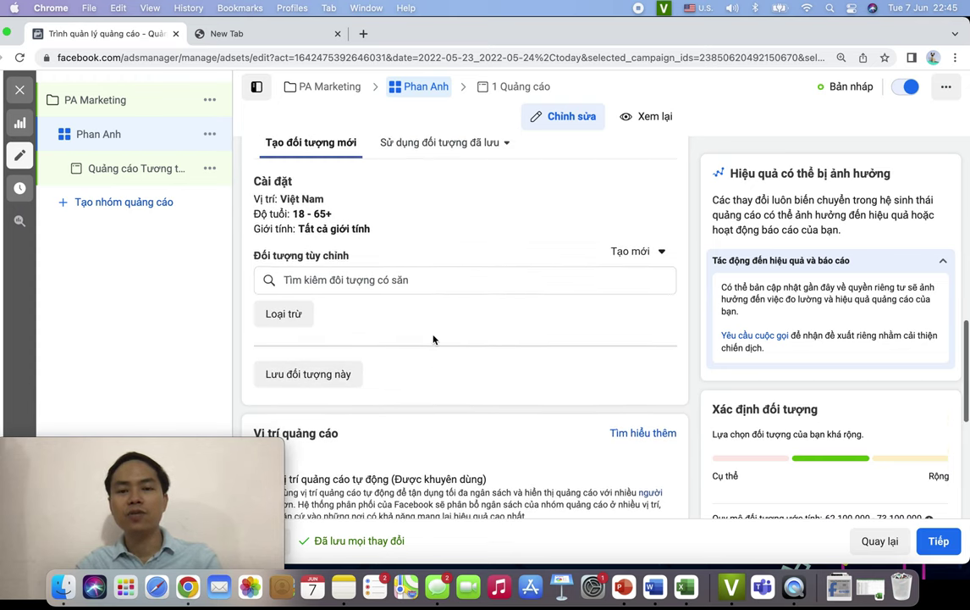
- Browse the new and saved custom audience options, then open the location, age and gender settings for editing
click(631, 252)
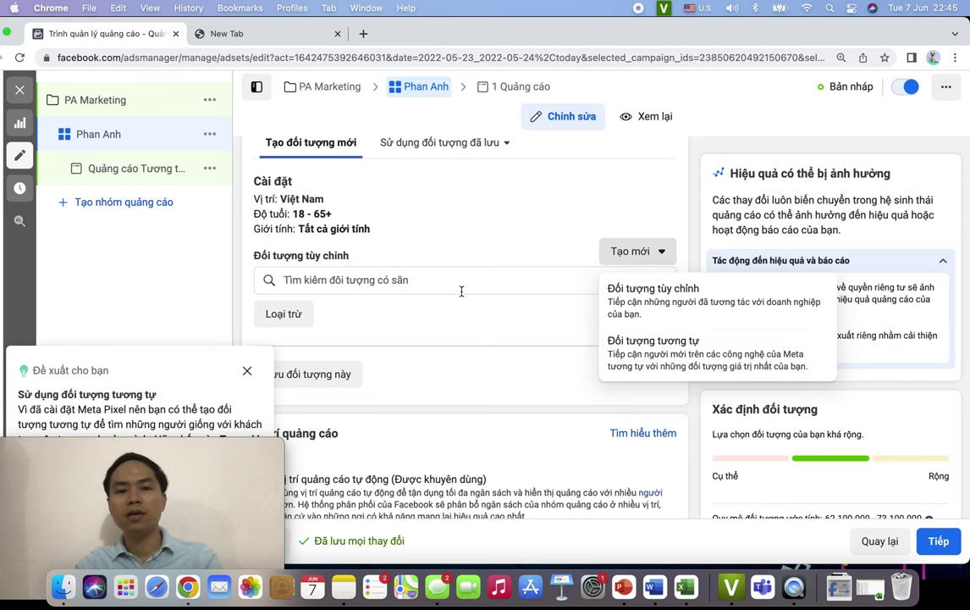
click(411, 279)
scroll(455, 314, down, 1)
click(432, 213)
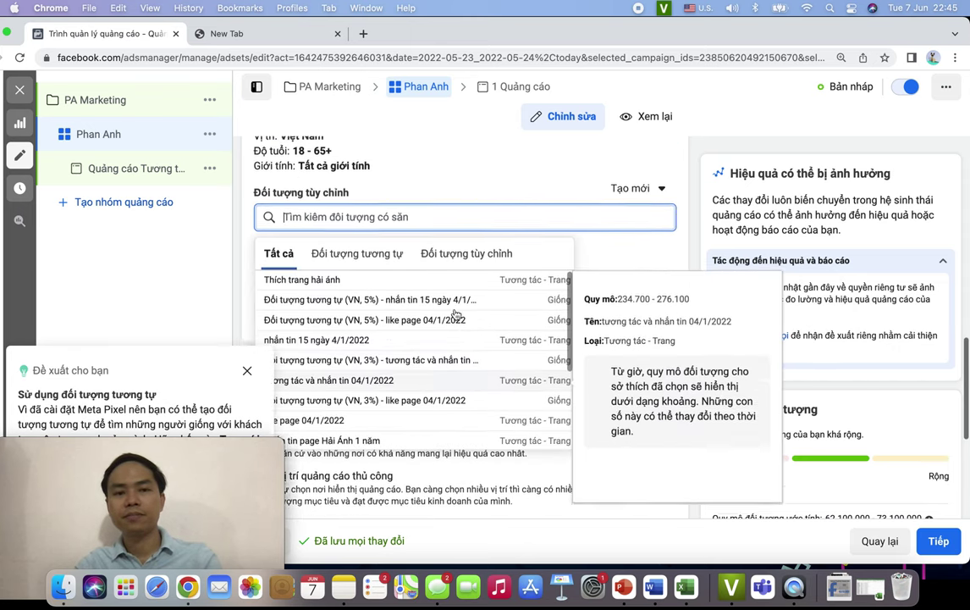
scroll(408, 282, up, 1)
click(485, 298)
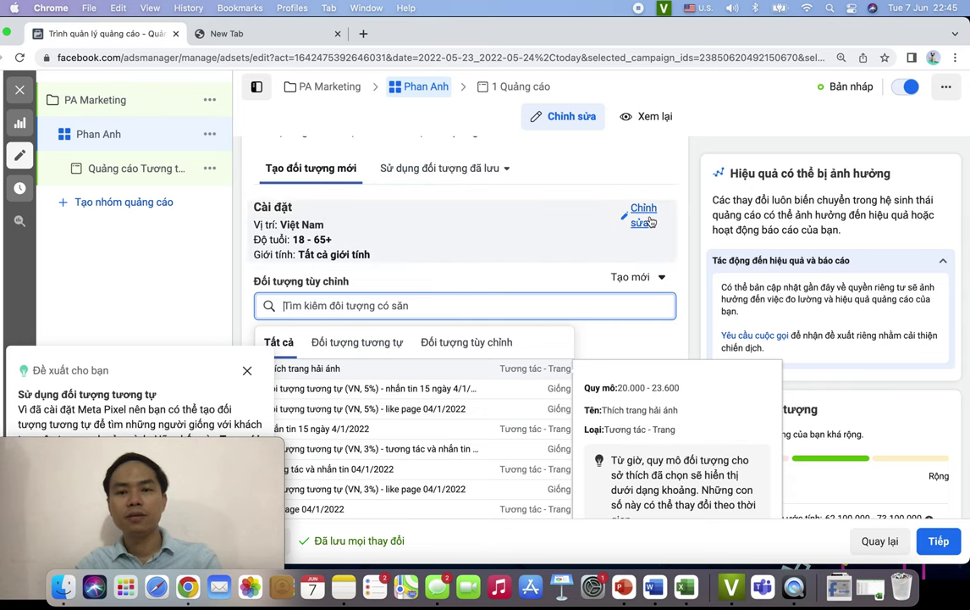
click(447, 225)
- Show the map of the Việt Nam target location and review its options
scroll(480, 257, up, 1)
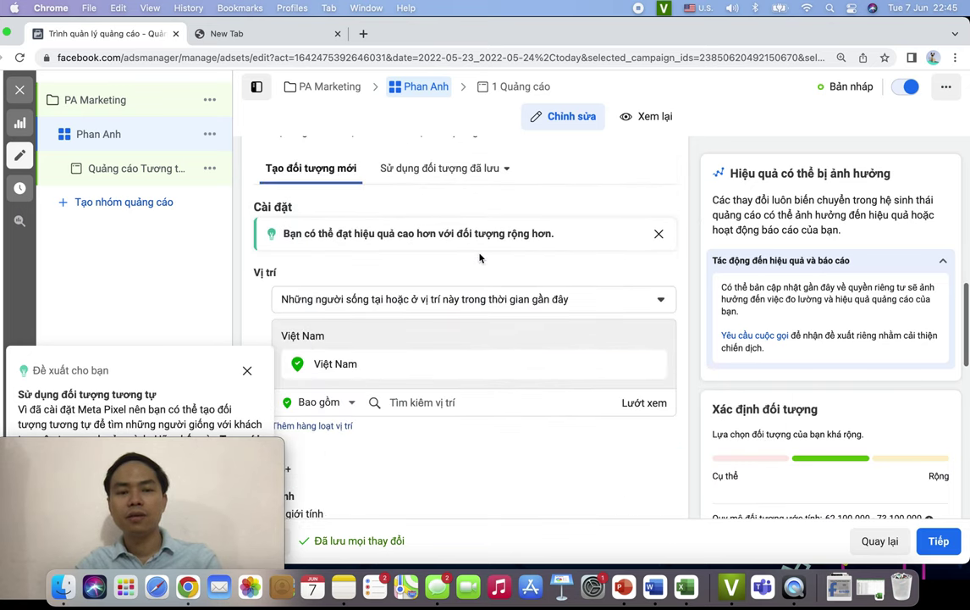
scroll(441, 303, down, 2)
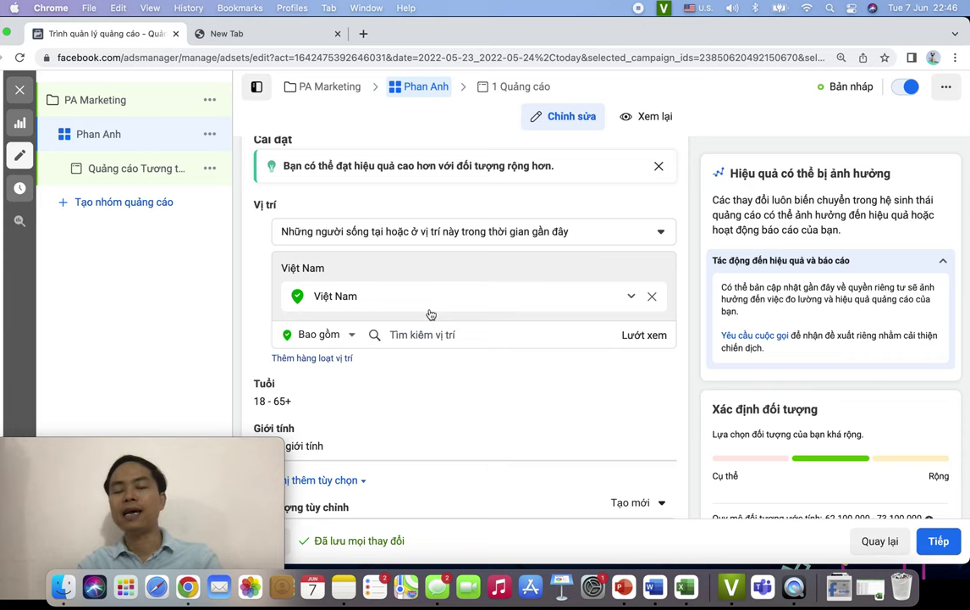
scroll(440, 297, down, 1)
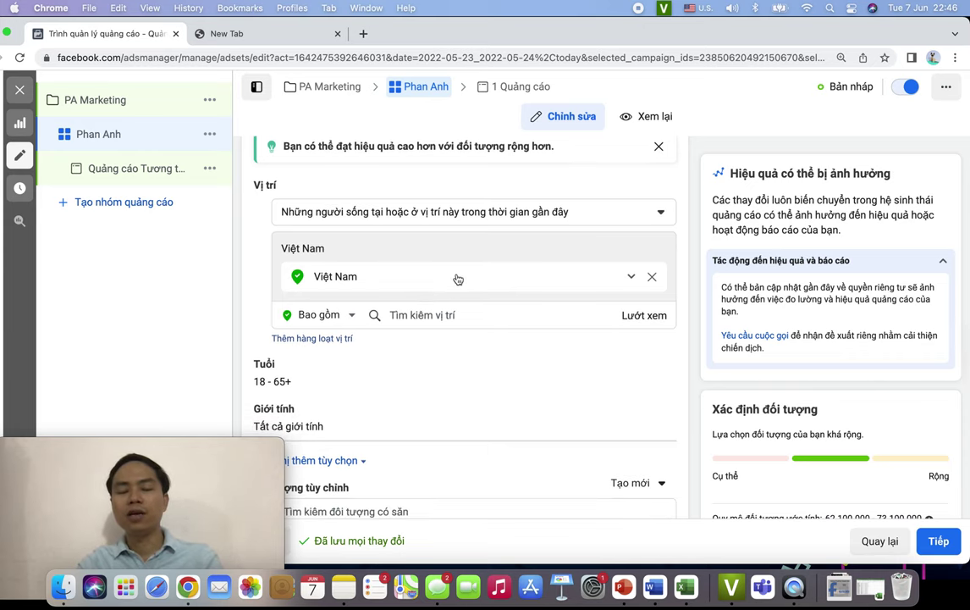
scroll(448, 273, down, 2)
click(427, 256)
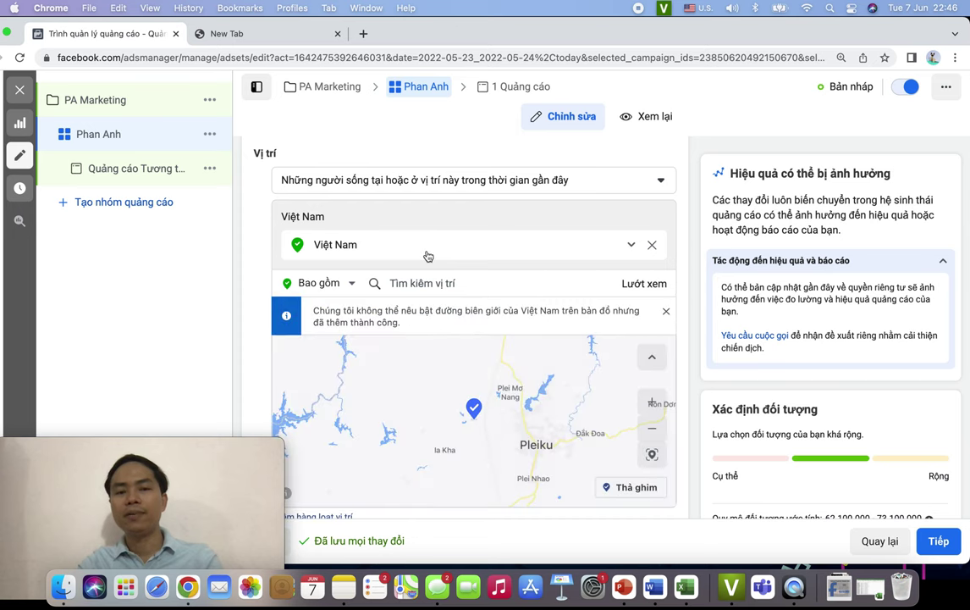
click(631, 245)
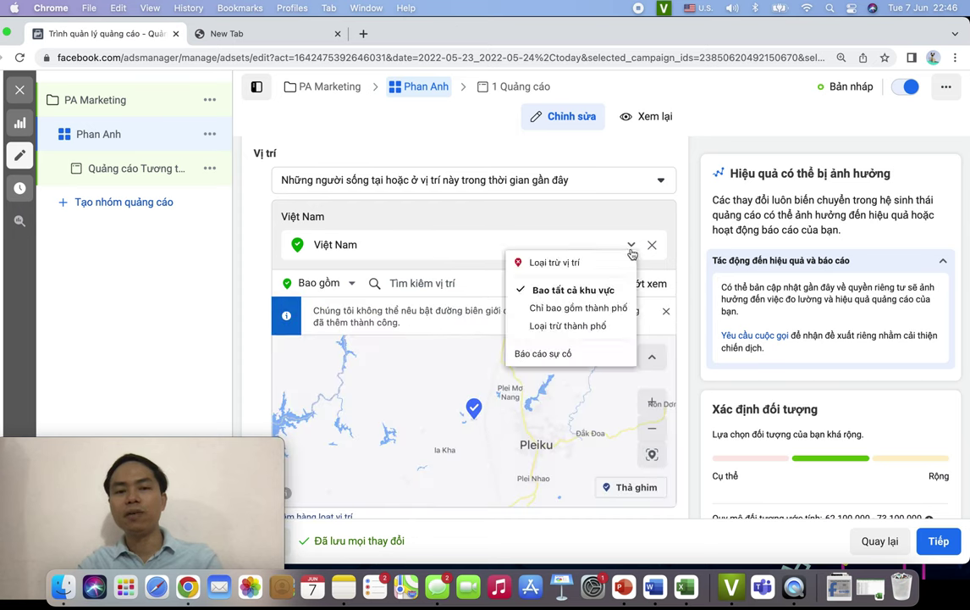
click(400, 221)
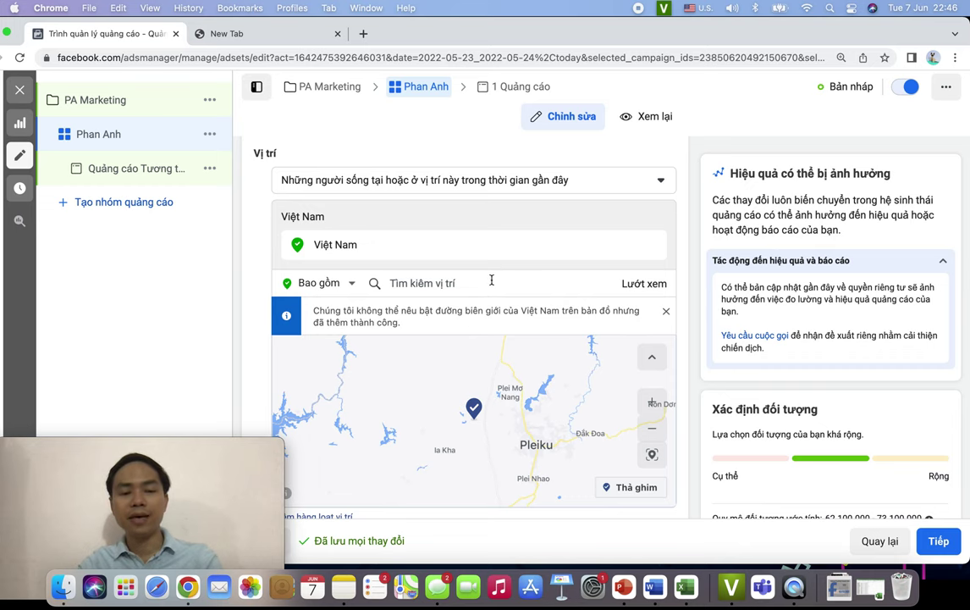
- Keep the location targeting set to Bao gồm (include) and start a new location search
click(413, 283)
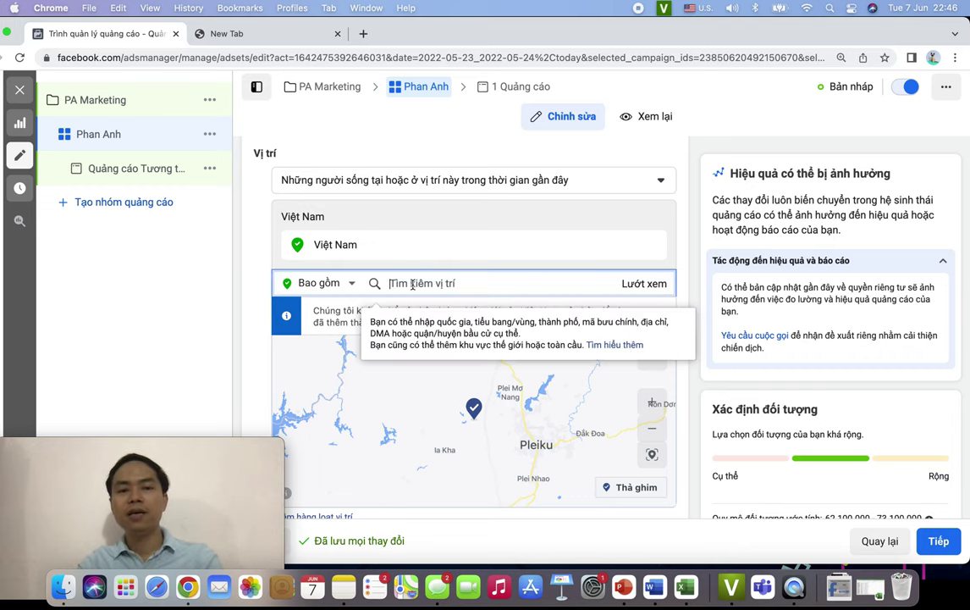
scroll(413, 284, down, 1)
click(345, 223)
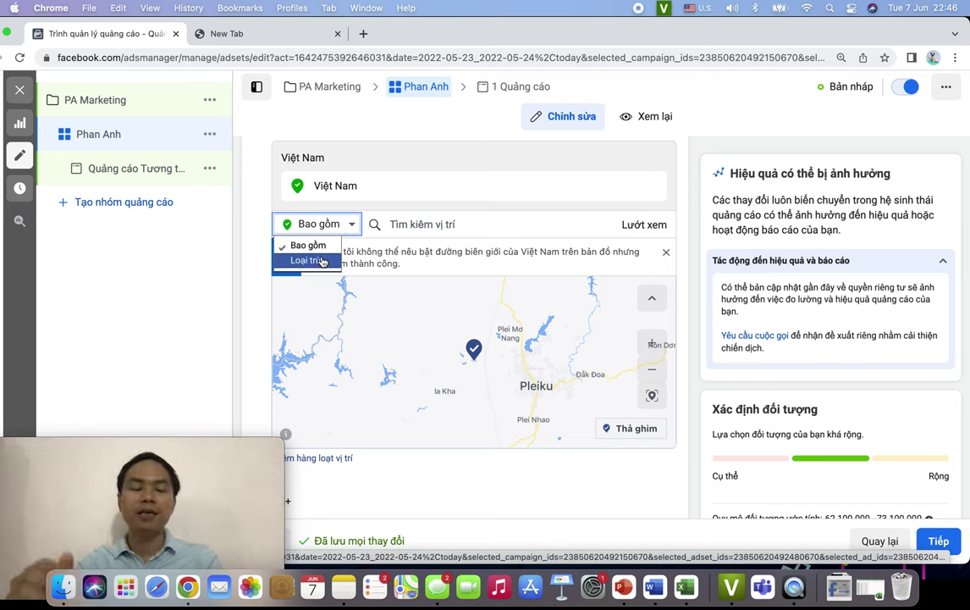
click(306, 245)
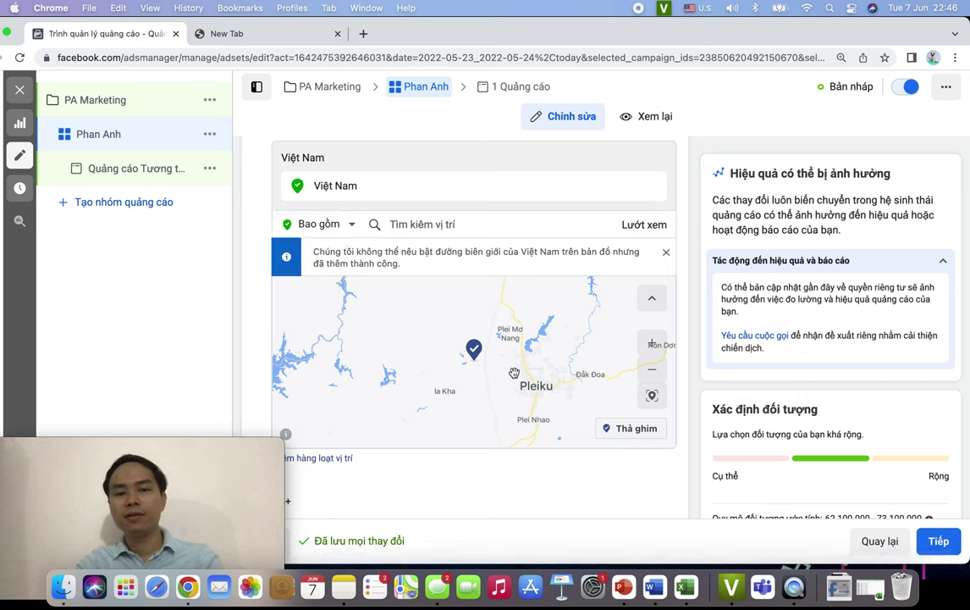
click(413, 224)
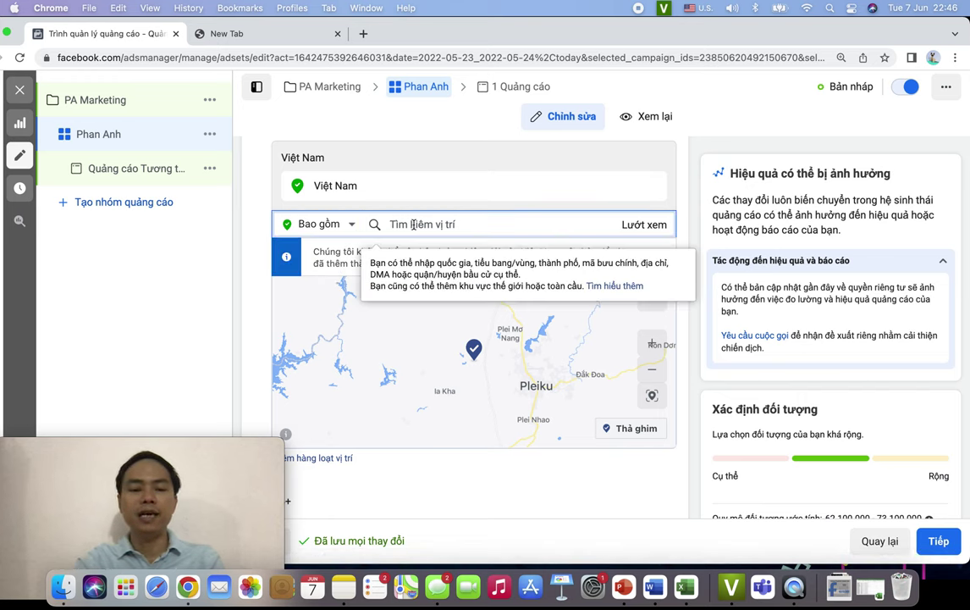
- Target Hà Nội, Hanoi with the radius set to Chỉ tỉnh/thành phố hiện tại (city only)
text(hà nội)
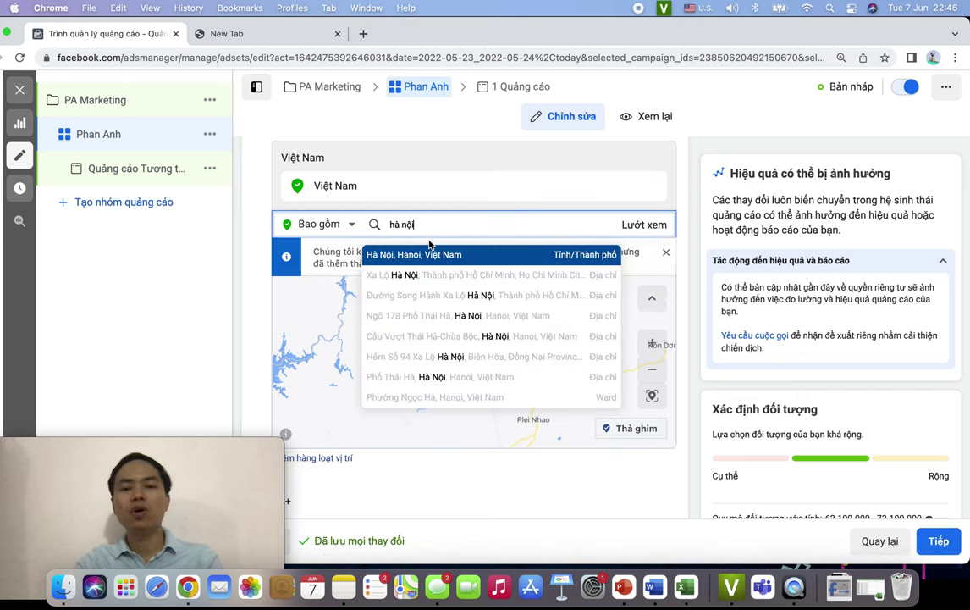
click(446, 254)
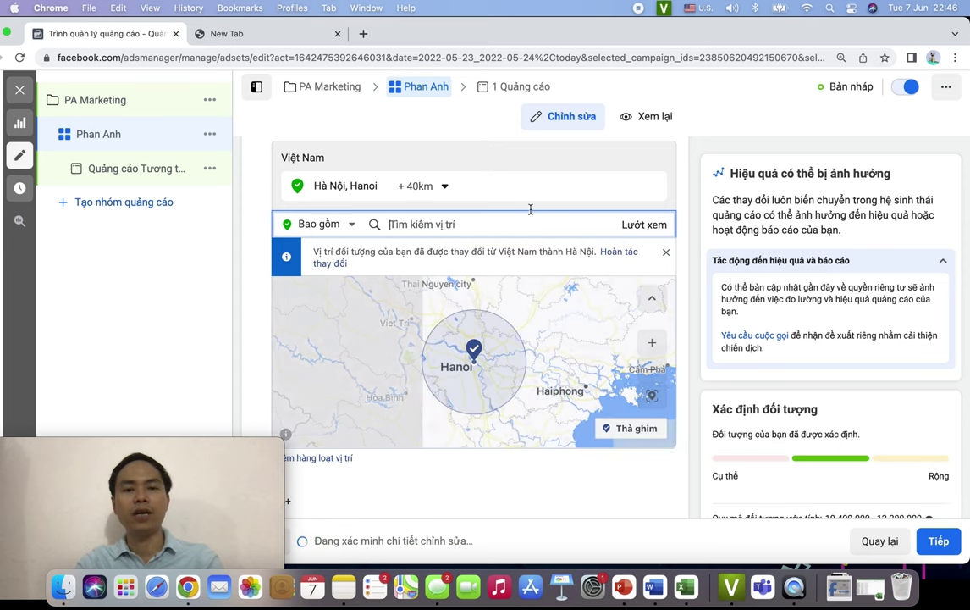
click(446, 187)
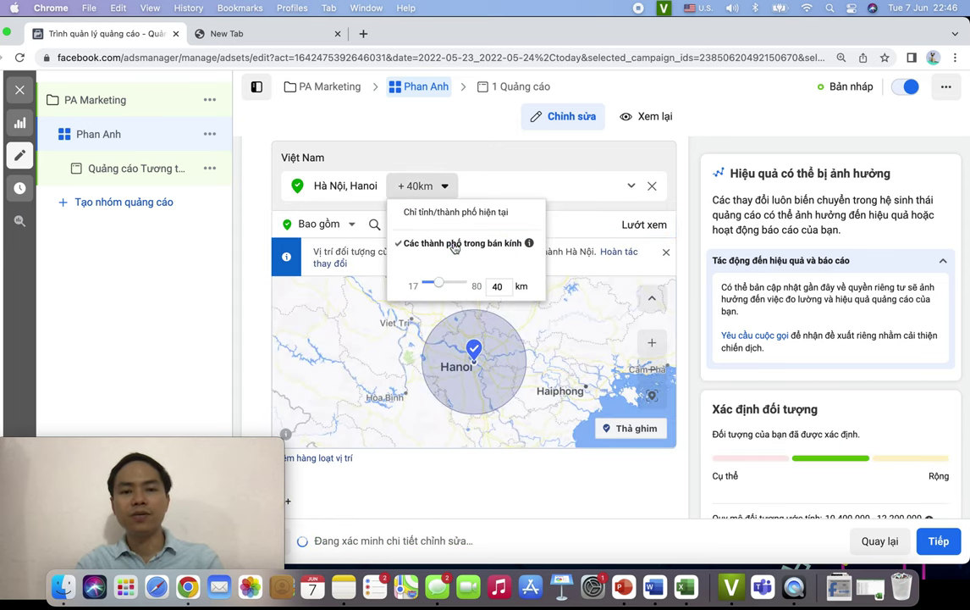
drag(439, 282, 421, 283)
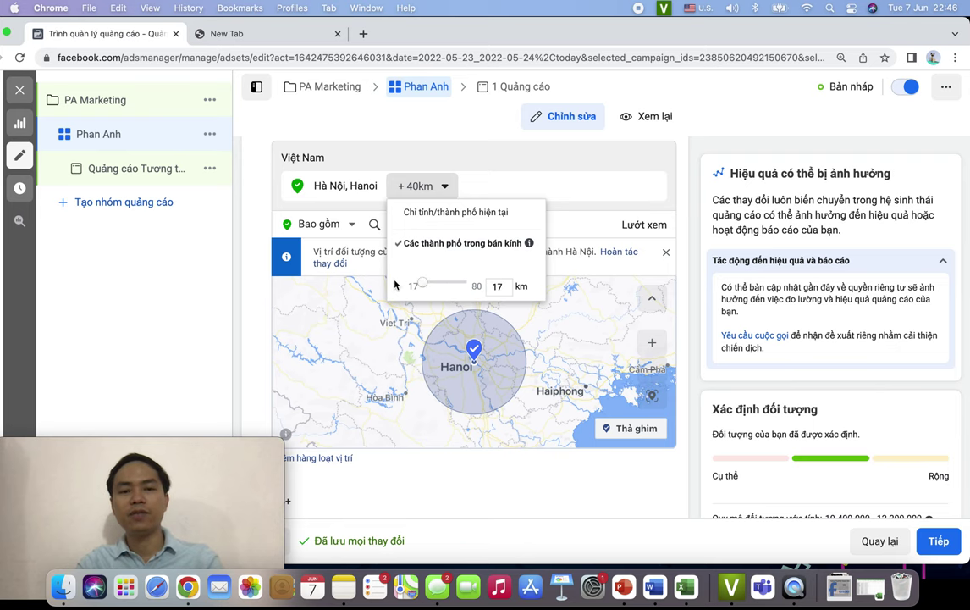
click(505, 194)
click(445, 188)
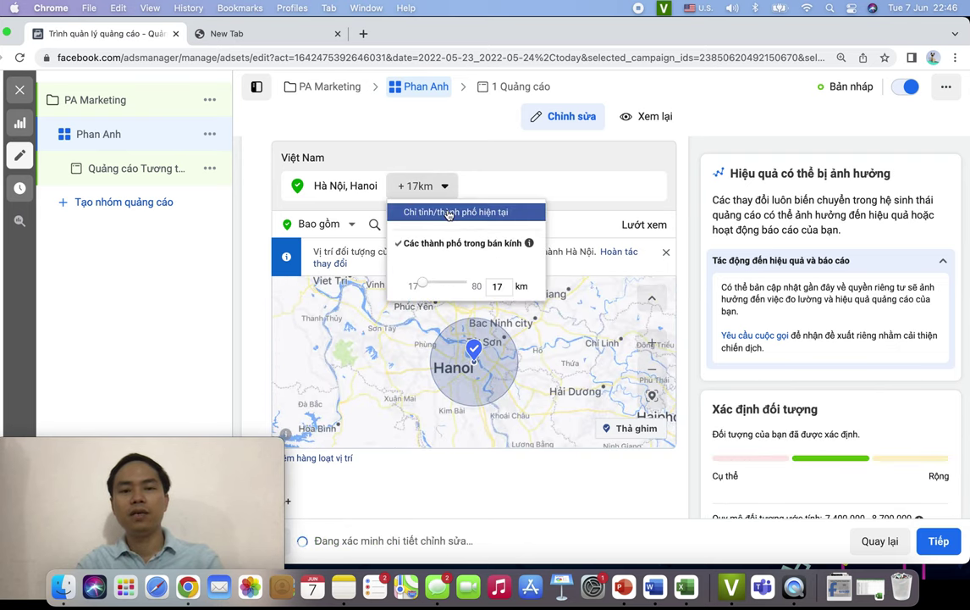
click(445, 212)
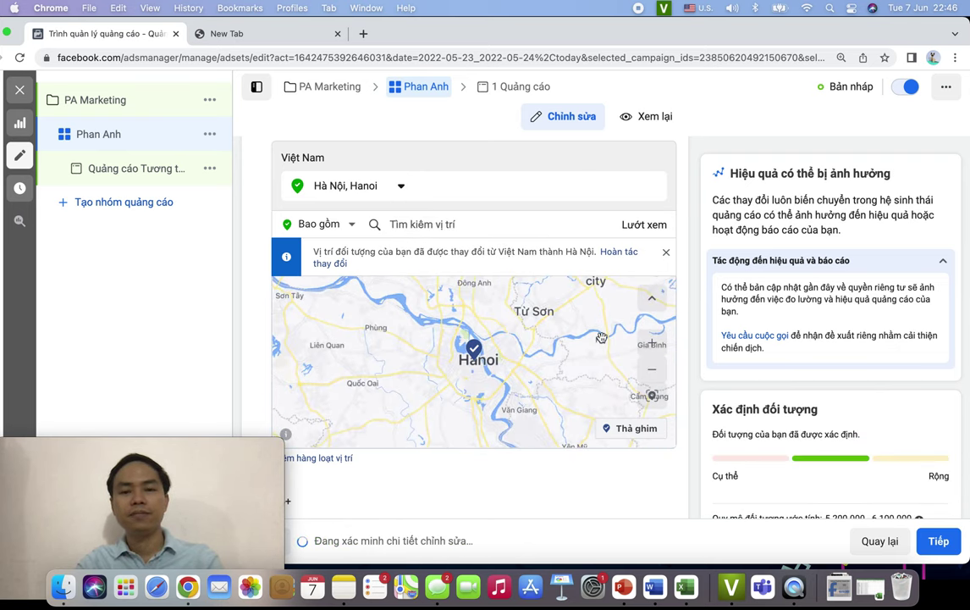
scroll(565, 254, down, 3)
scroll(482, 325, down, 5)
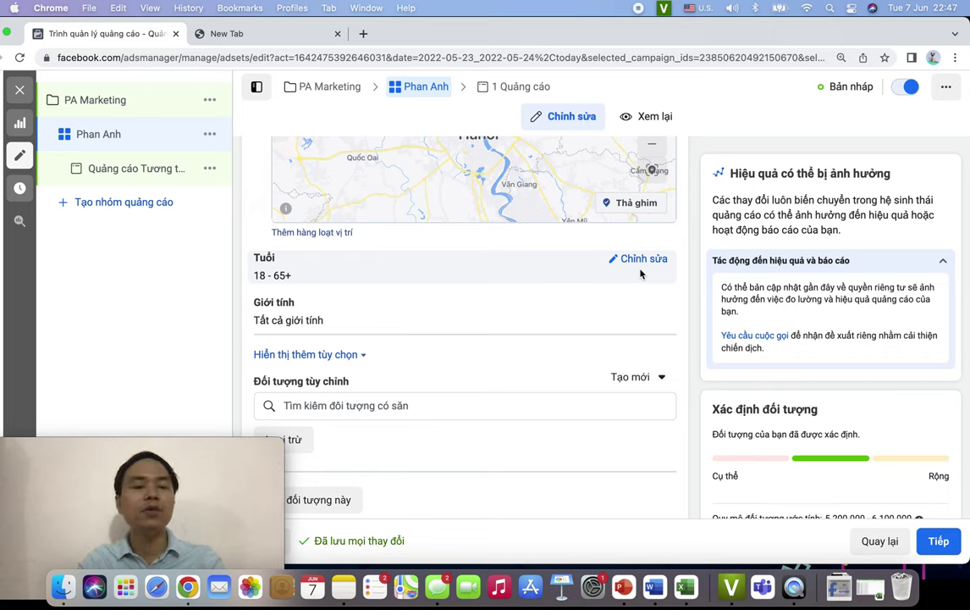
scroll(557, 336, down, 2)
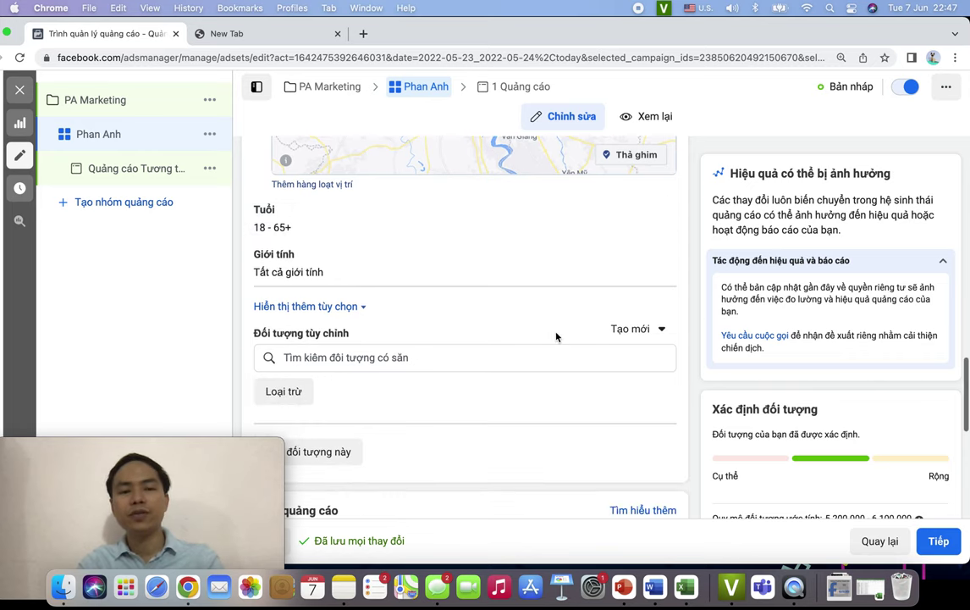
- Make the Tuổi age range editable and review the minimum and maximum age choices
click(627, 210)
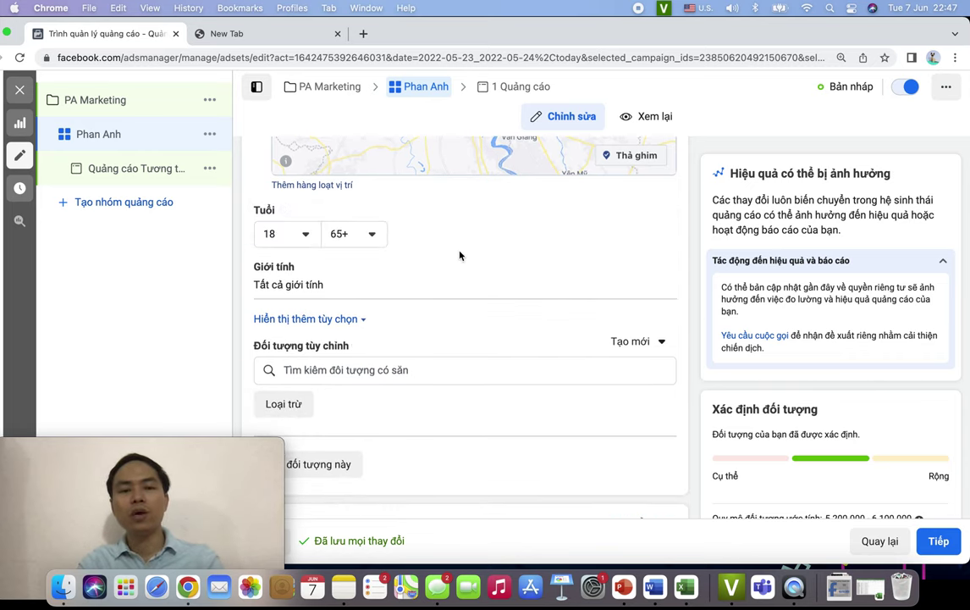
click(292, 235)
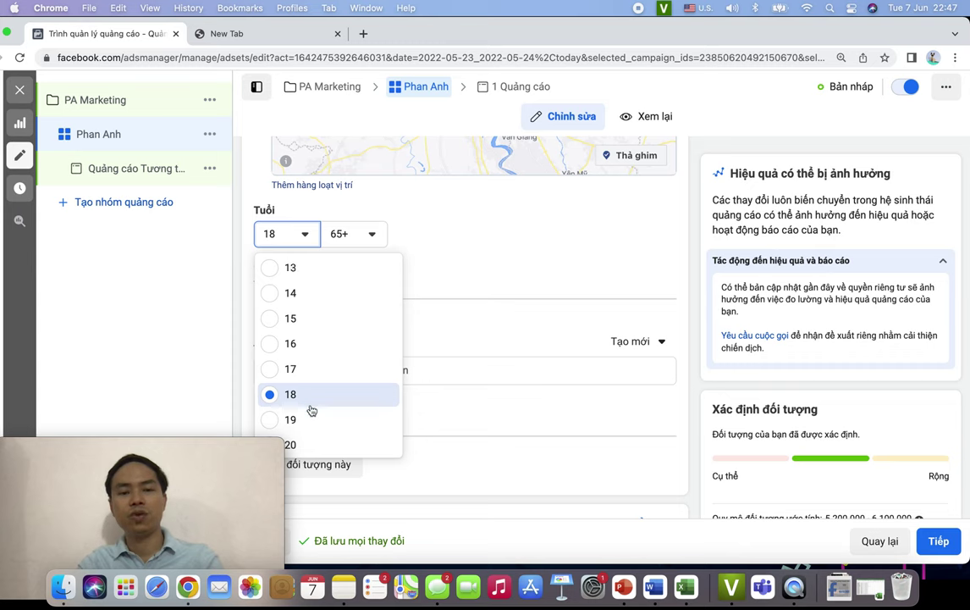
click(360, 235)
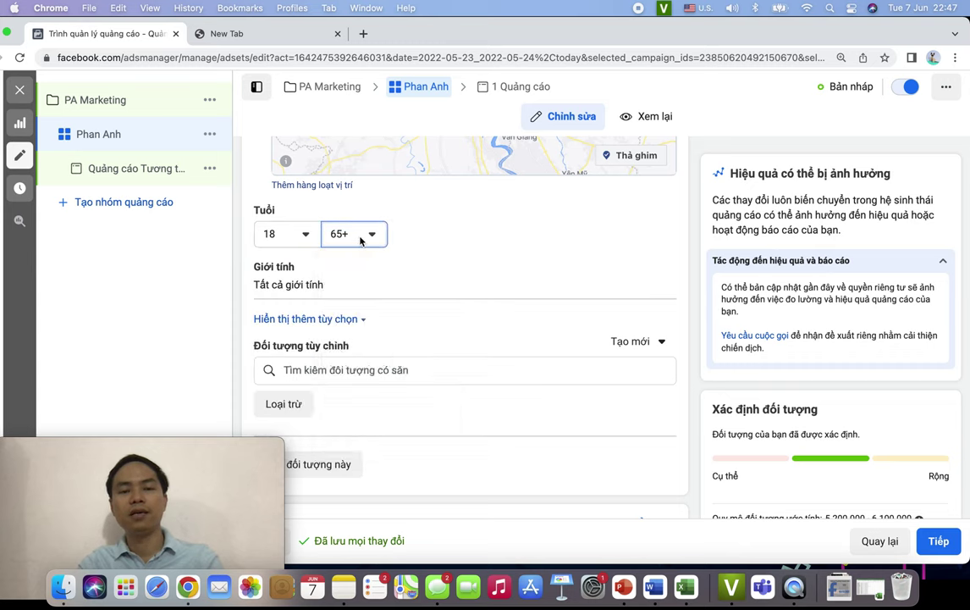
click(295, 234)
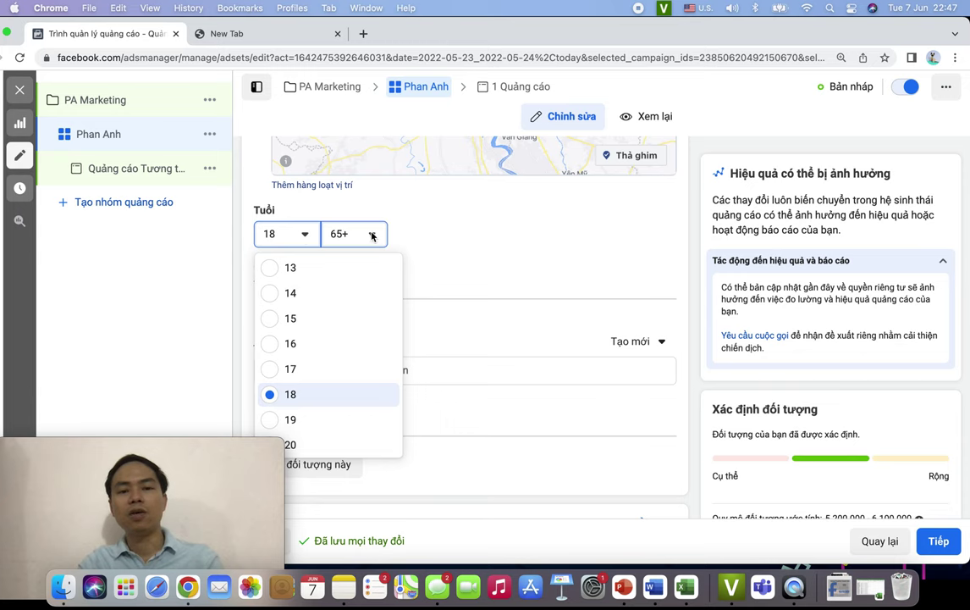
click(323, 267)
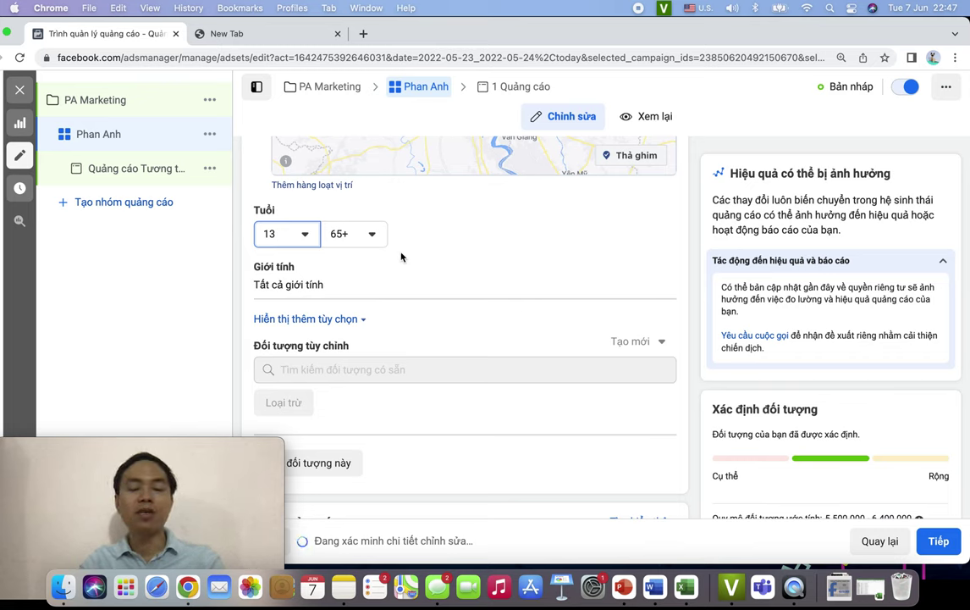
click(306, 237)
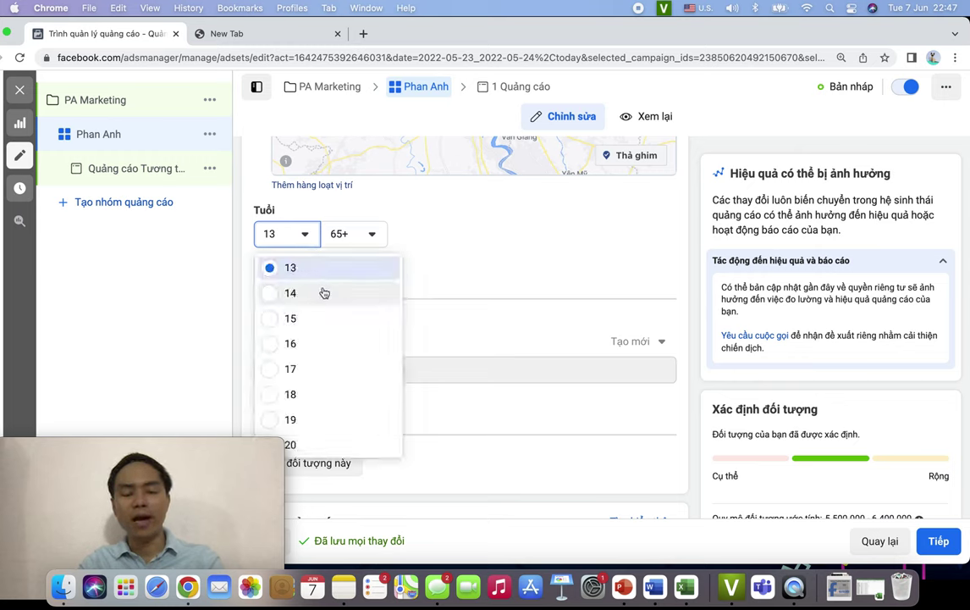
scroll(340, 340, down, 5)
scroll(342, 339, up, 1)
scroll(342, 340, up, 4)
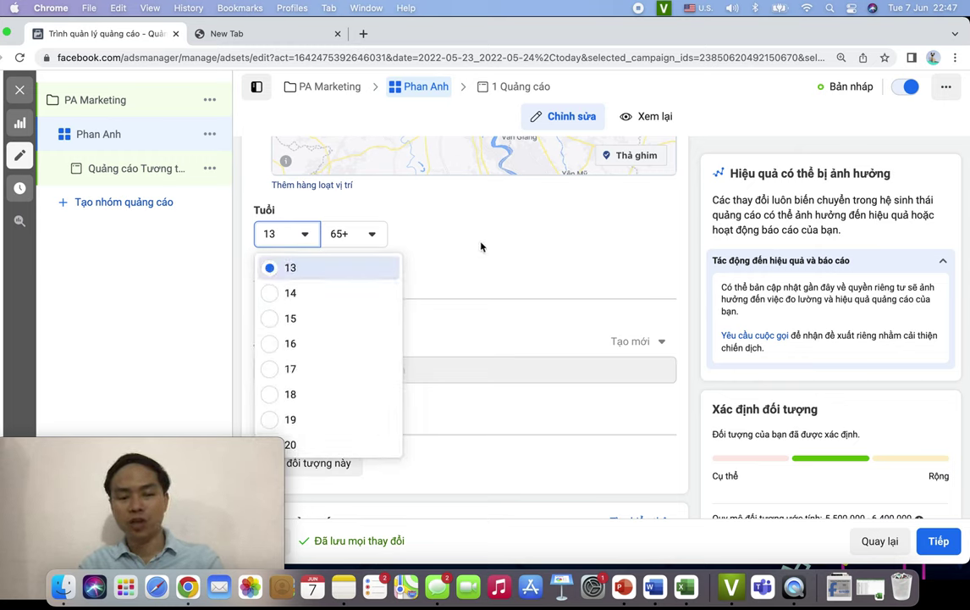
click(481, 246)
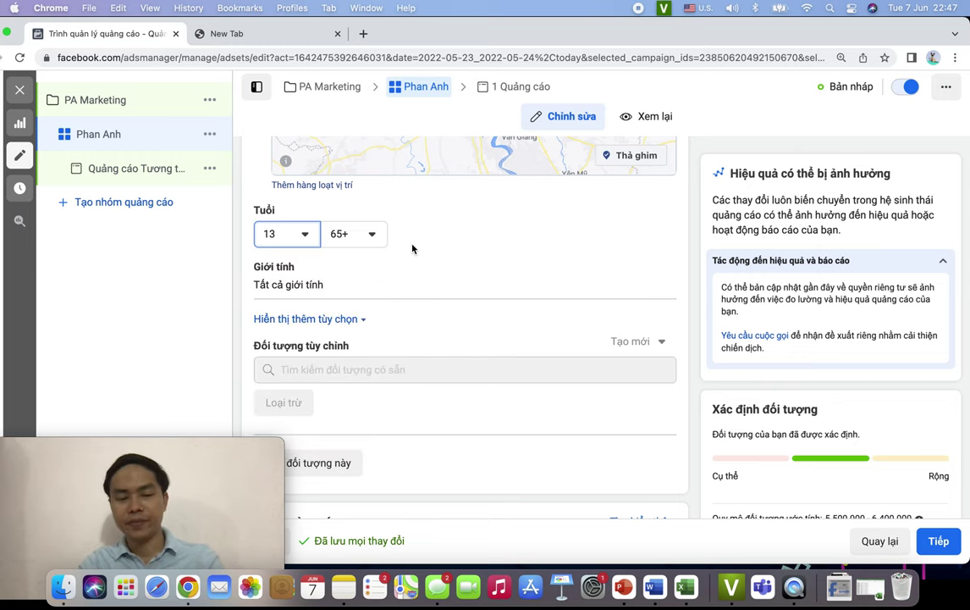
scroll(435, 262, down, 2)
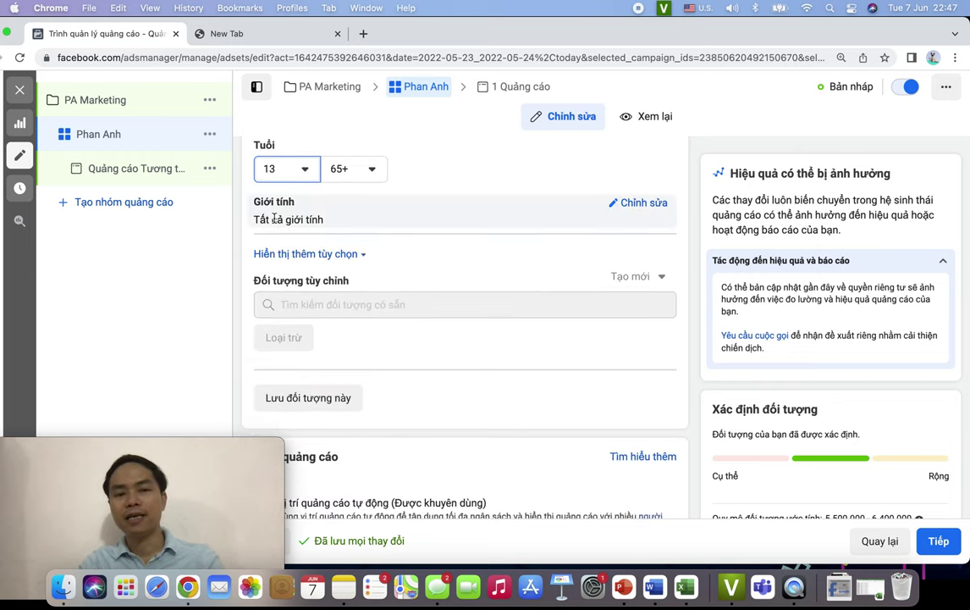
- Set the minimum age to 18 and the maximum age to 40
click(269, 168)
click(295, 329)
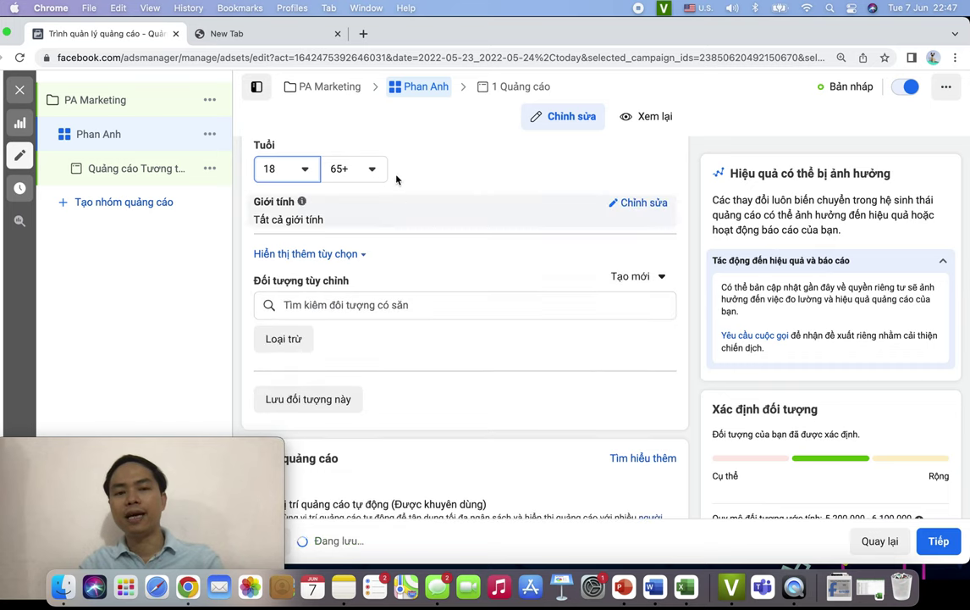
click(370, 171)
scroll(394, 335, up, 8)
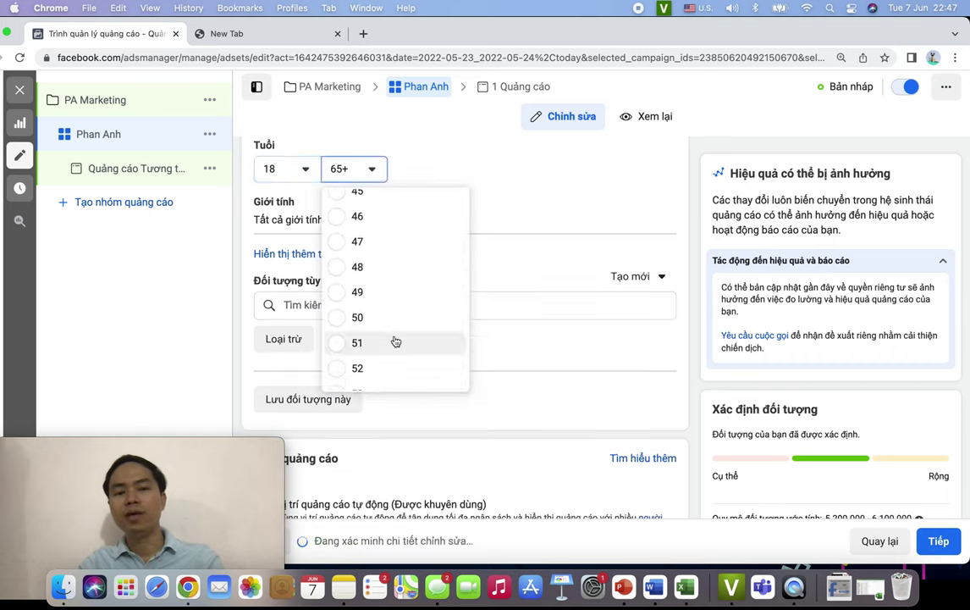
click(369, 310)
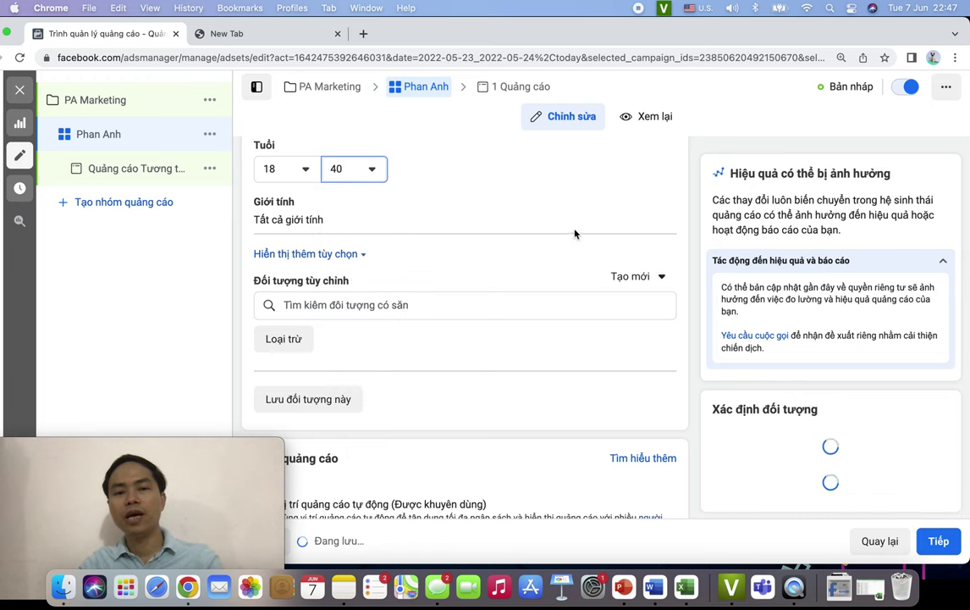
scroll(466, 223, down, 3)
scroll(463, 224, up, 4)
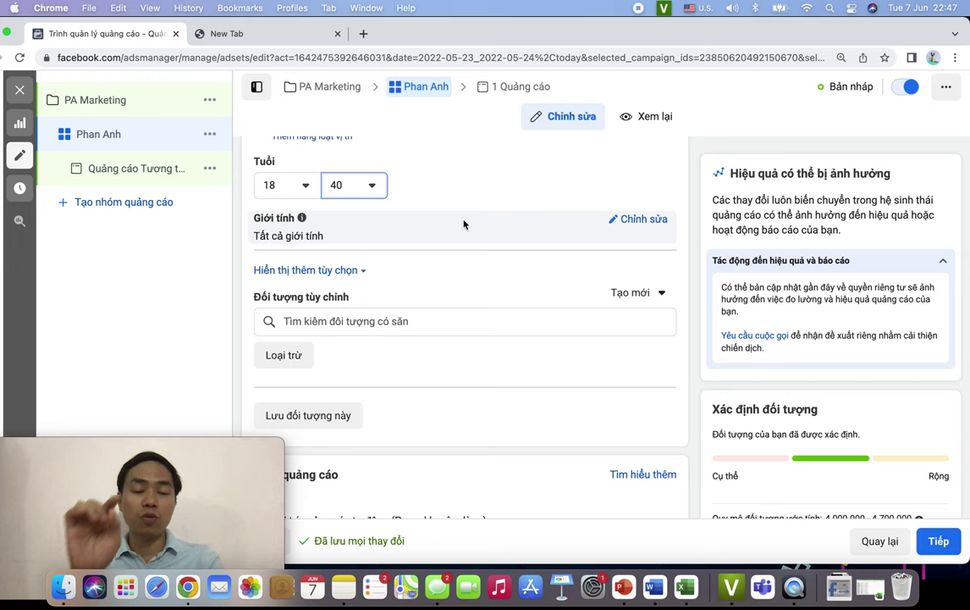
scroll(466, 224, down, 1)
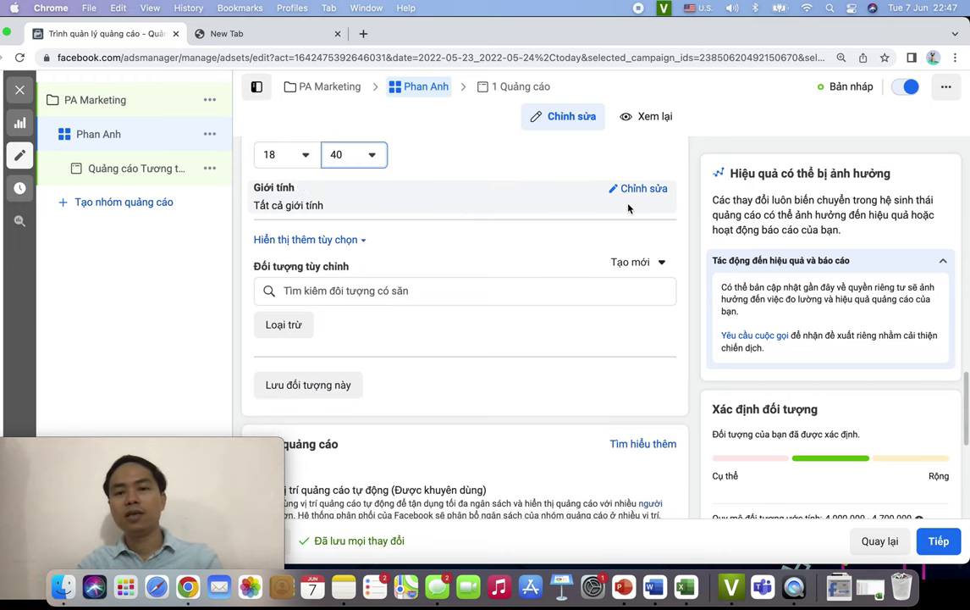
click(641, 190)
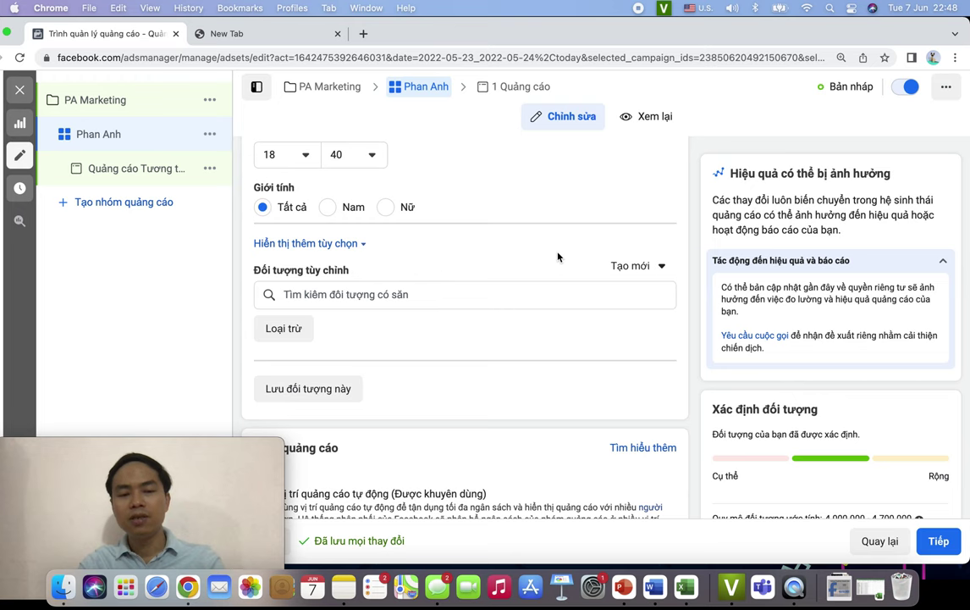
scroll(586, 313, down, 2)
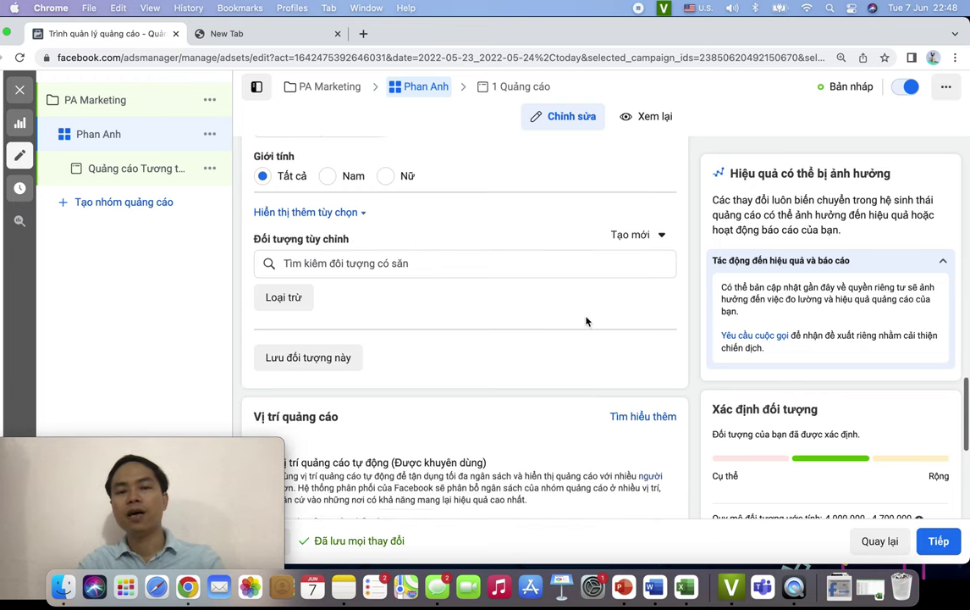
scroll(586, 320, down, 5)
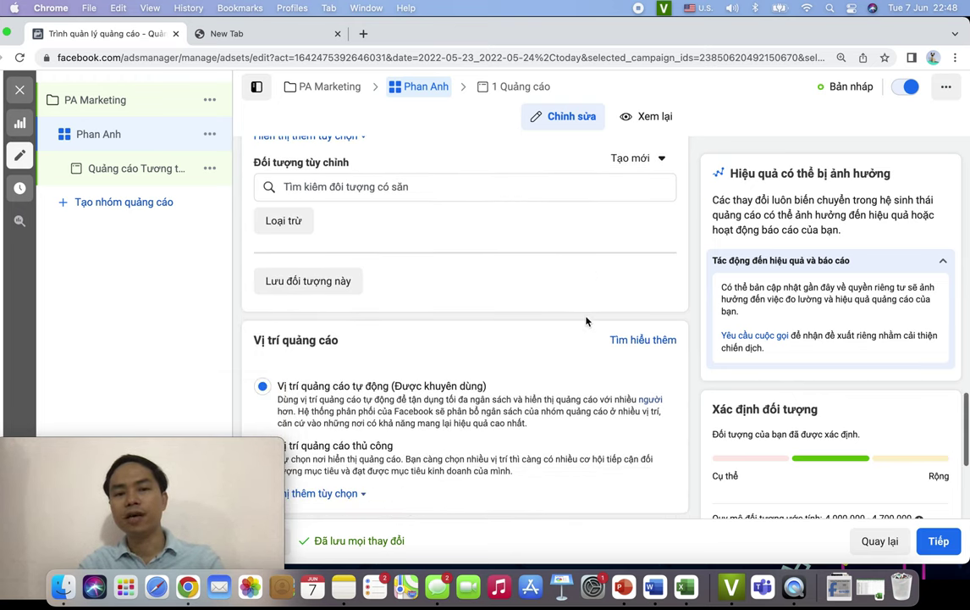
scroll(586, 321, up, 5)
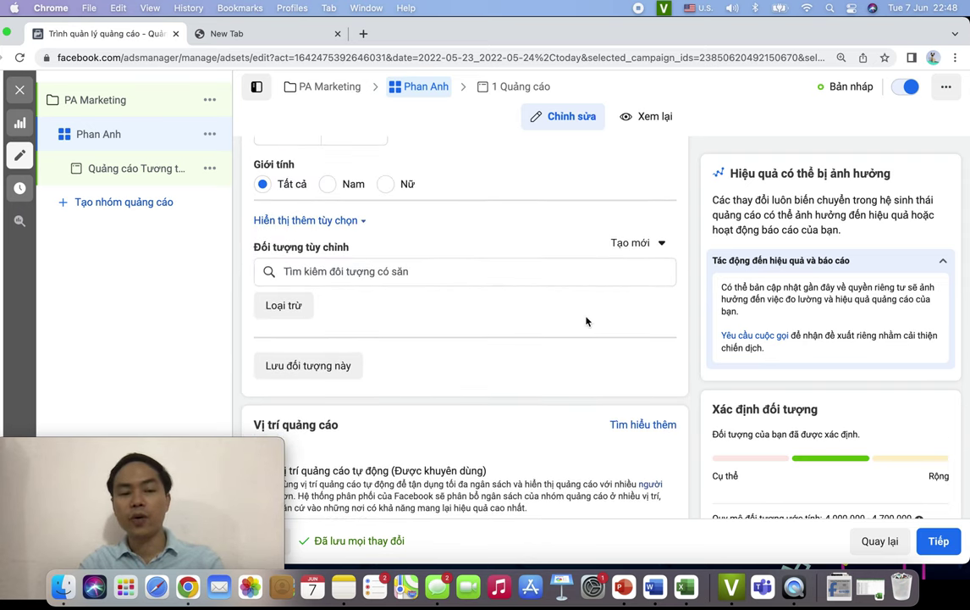
scroll(585, 321, down, 6)
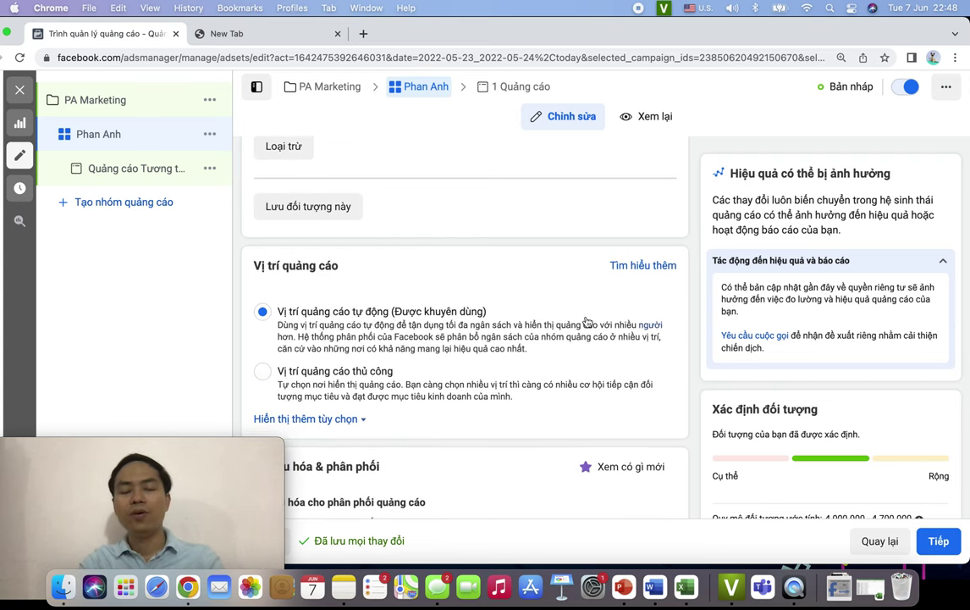
scroll(585, 321, down, 2)
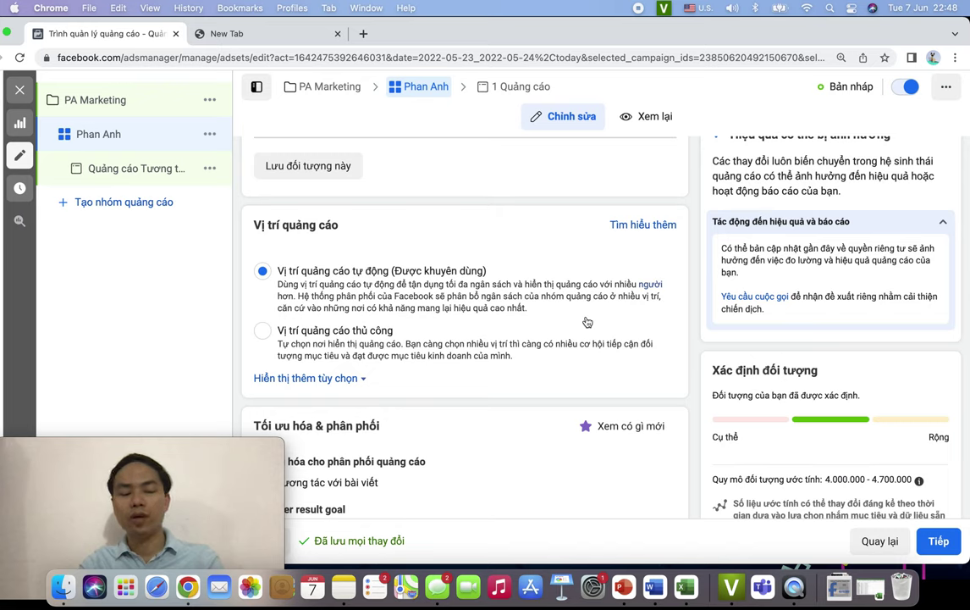
scroll(588, 322, down, 2)
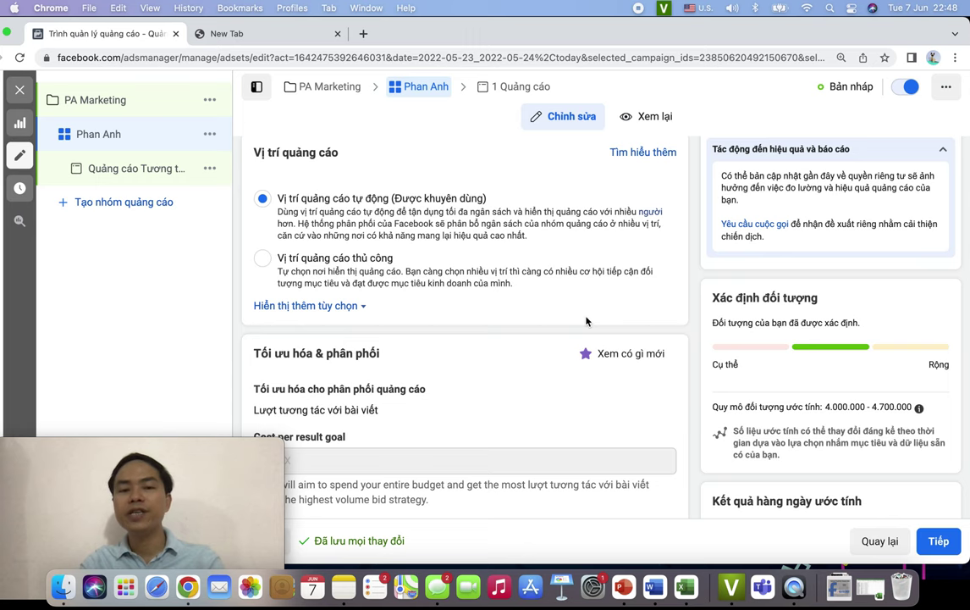
scroll(508, 271, down, 1)
scroll(458, 239, up, 1)
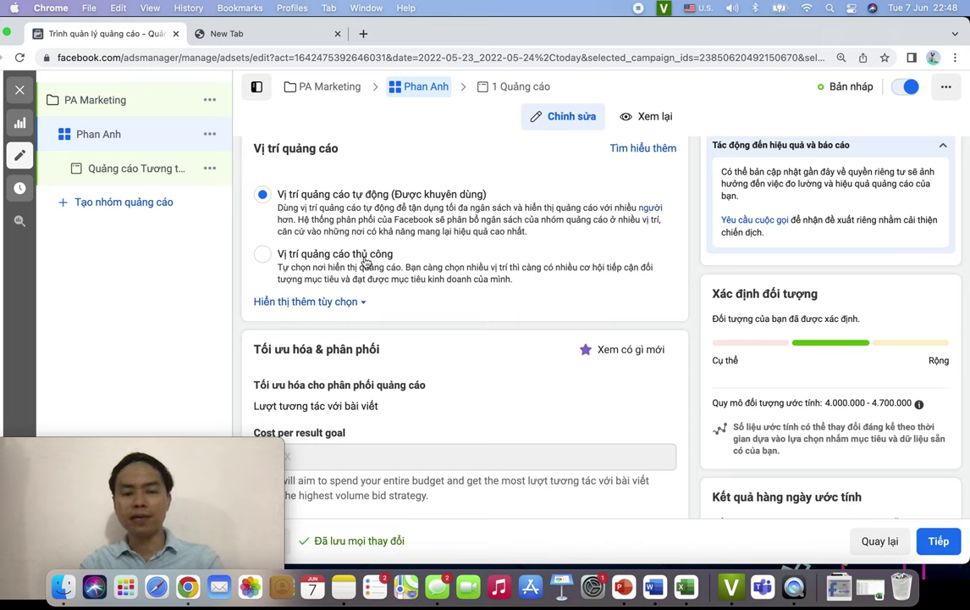
- Switch to manual placements and expand the feed placement group
click(320, 254)
scroll(472, 341, down, 4)
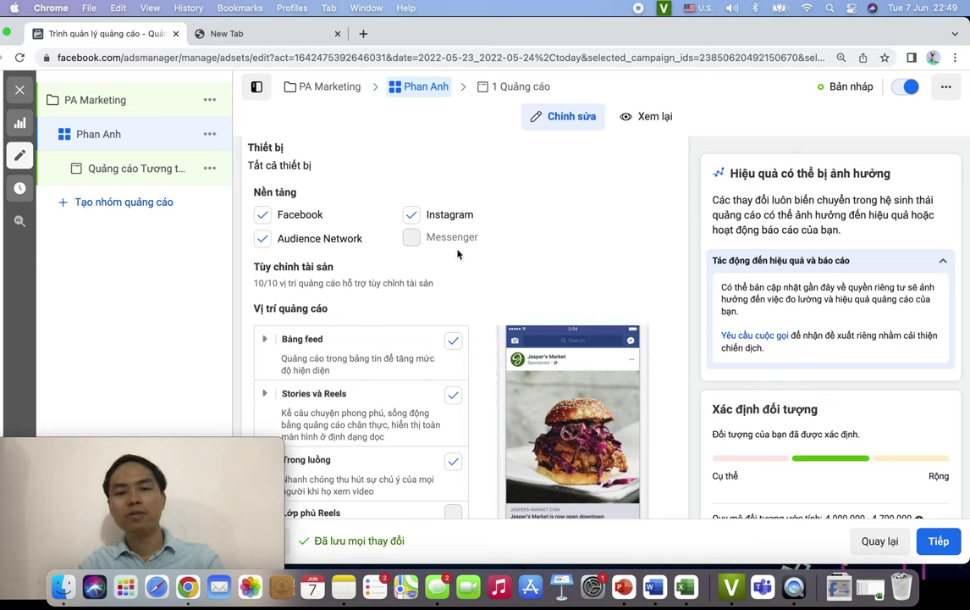
scroll(424, 271, down, 5)
scroll(381, 293, up, 5)
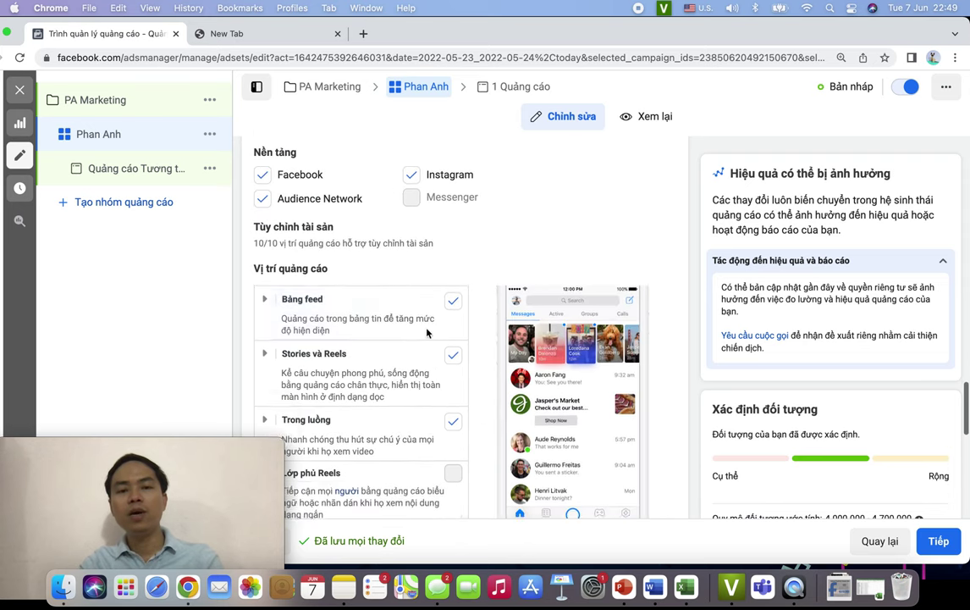
scroll(387, 307, down, 3)
scroll(390, 305, up, 1)
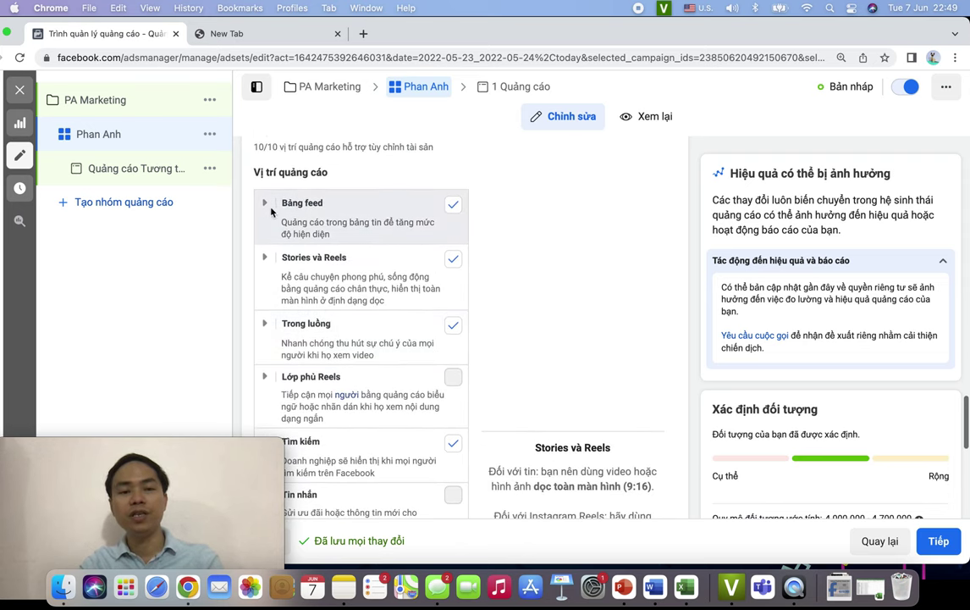
click(265, 208)
scroll(372, 254, down, 1)
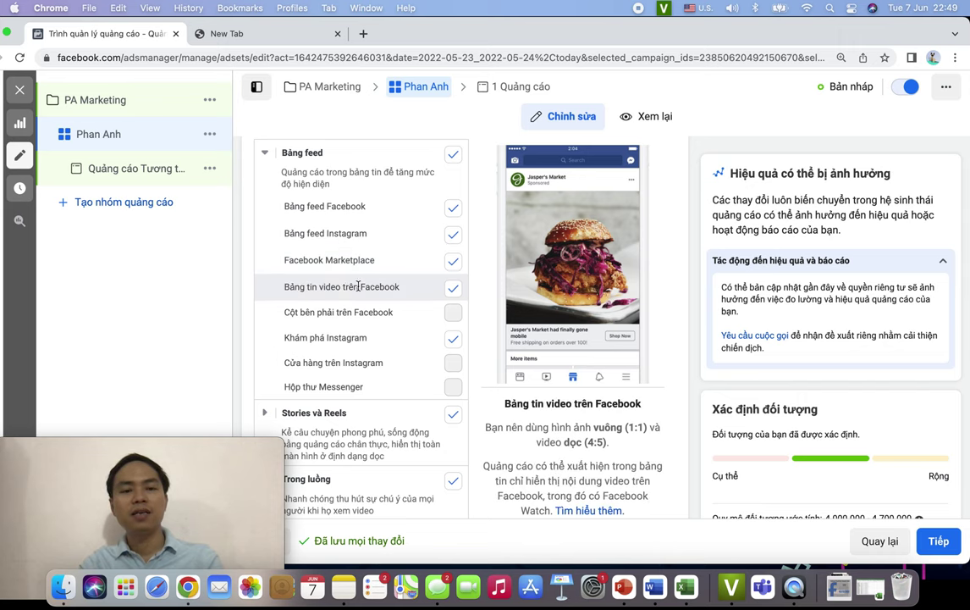
scroll(402, 288, down, 2)
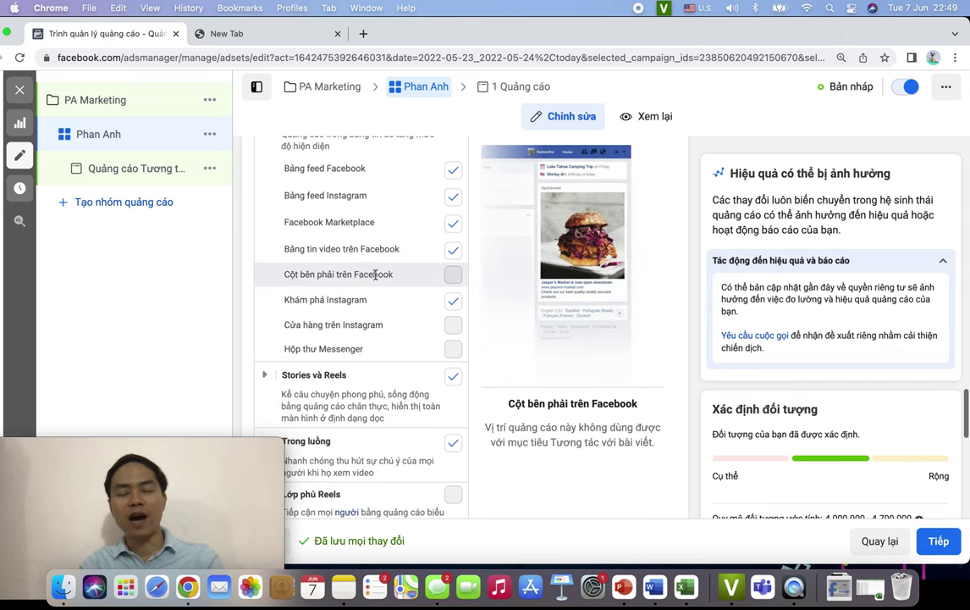
scroll(373, 310, down, 3)
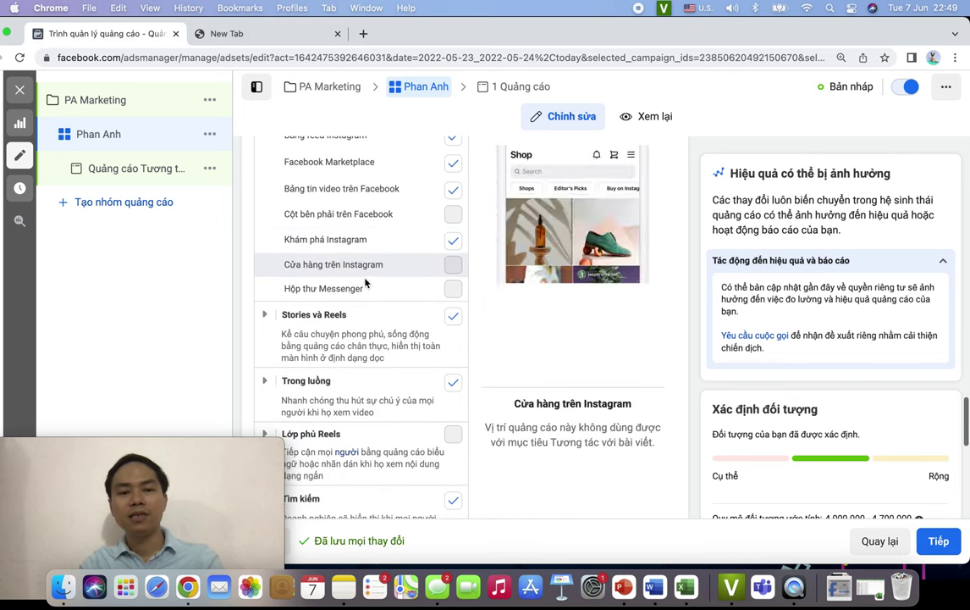
scroll(380, 302, down, 3)
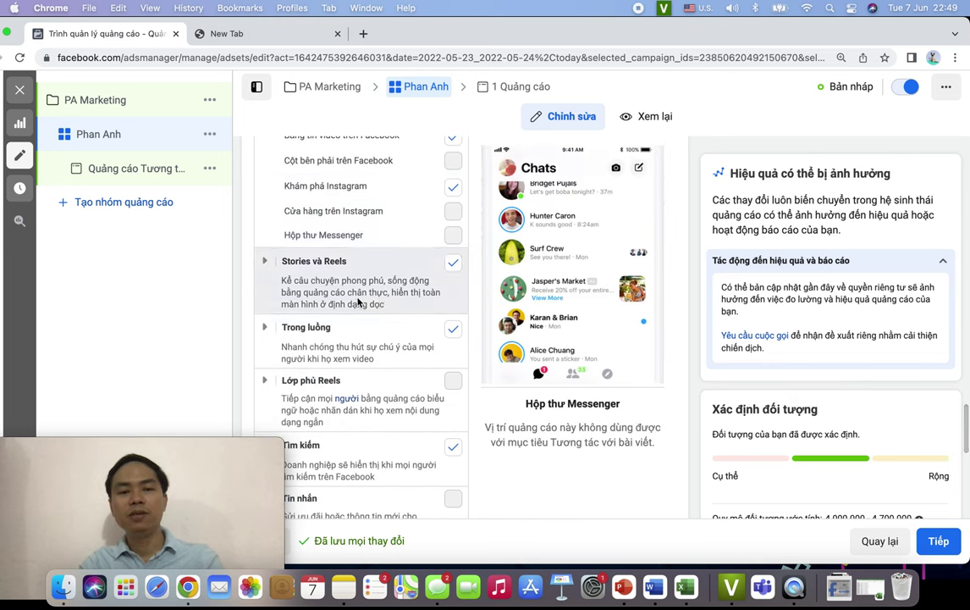
- Expand the Stories và Reels and Trong luồng placement groups
click(264, 264)
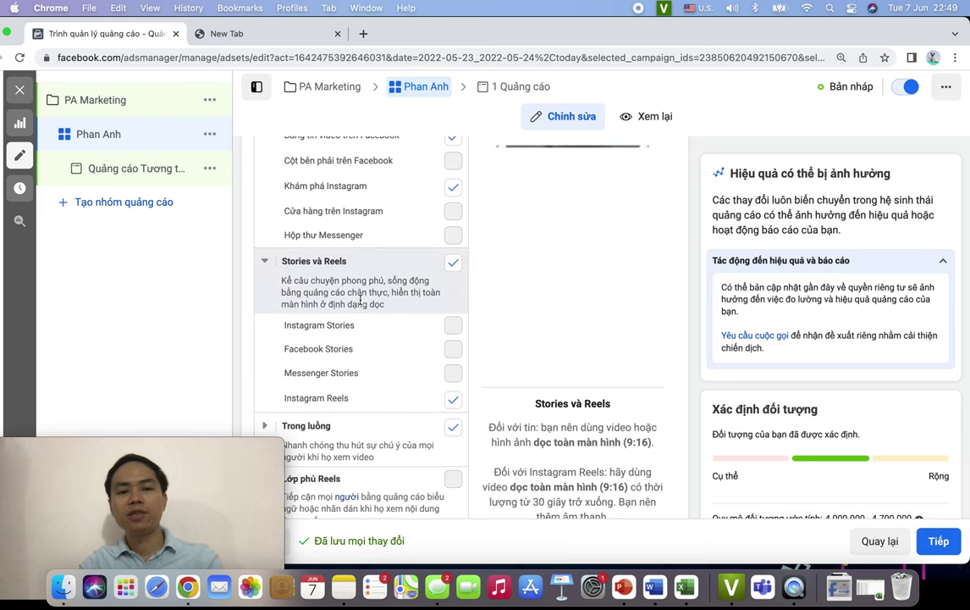
scroll(371, 307, down, 2)
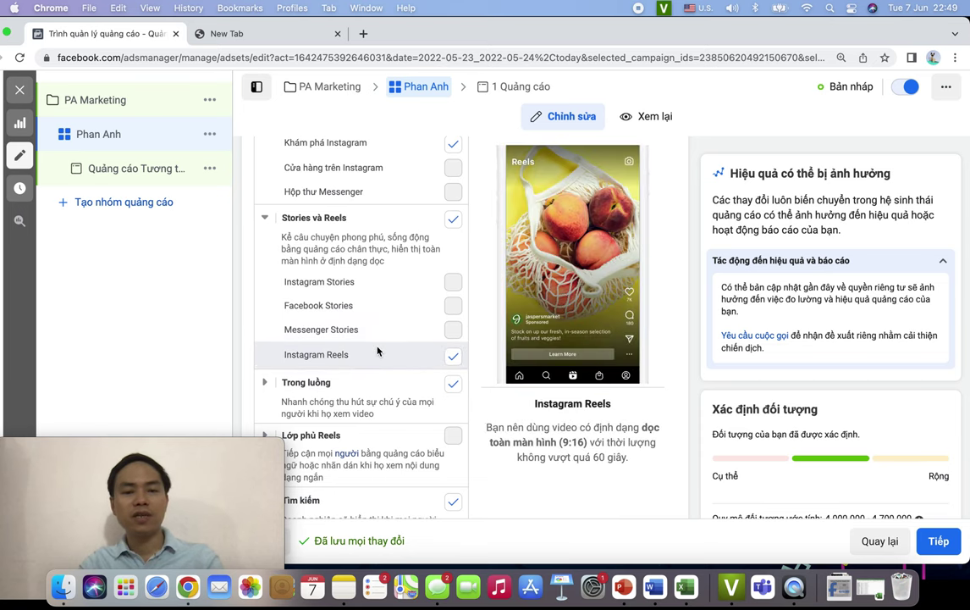
scroll(378, 351, down, 1)
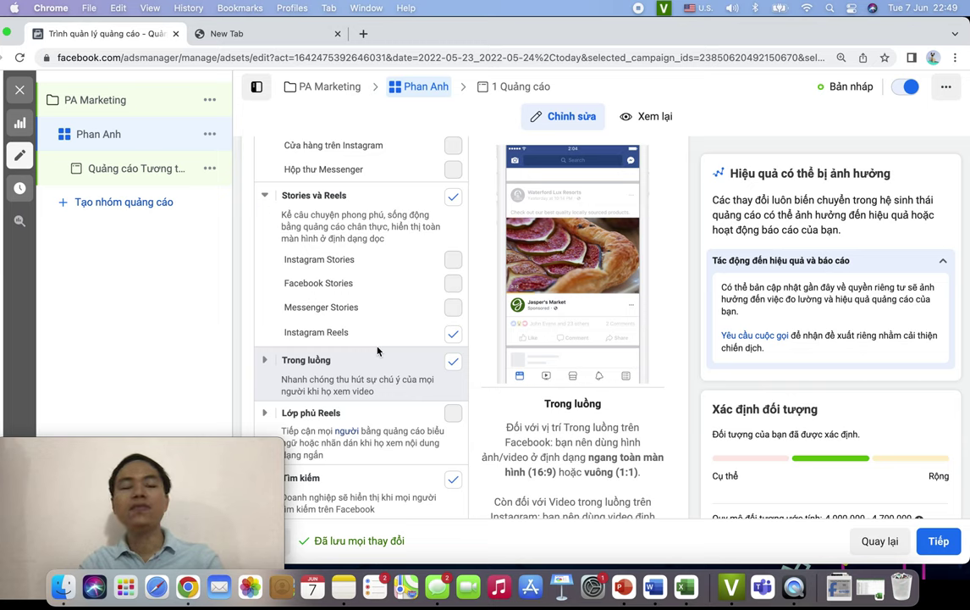
scroll(377, 350, down, 4)
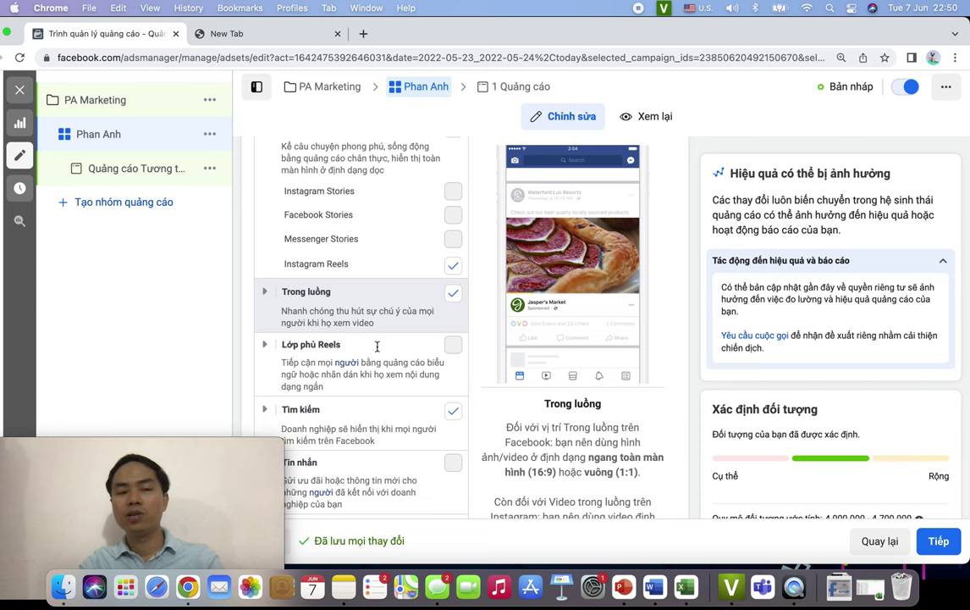
scroll(378, 339, down, 2)
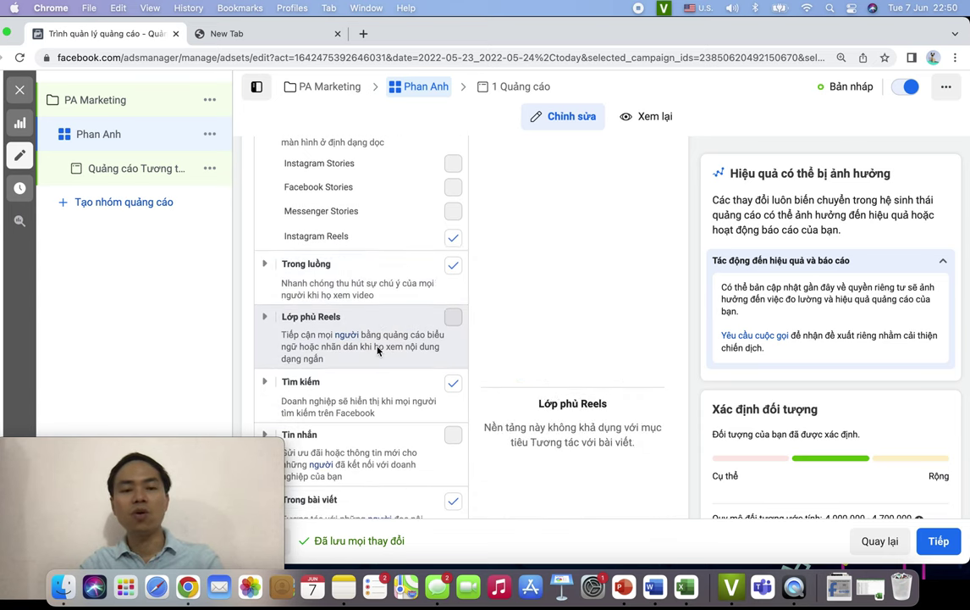
click(265, 267)
scroll(338, 305, down, 3)
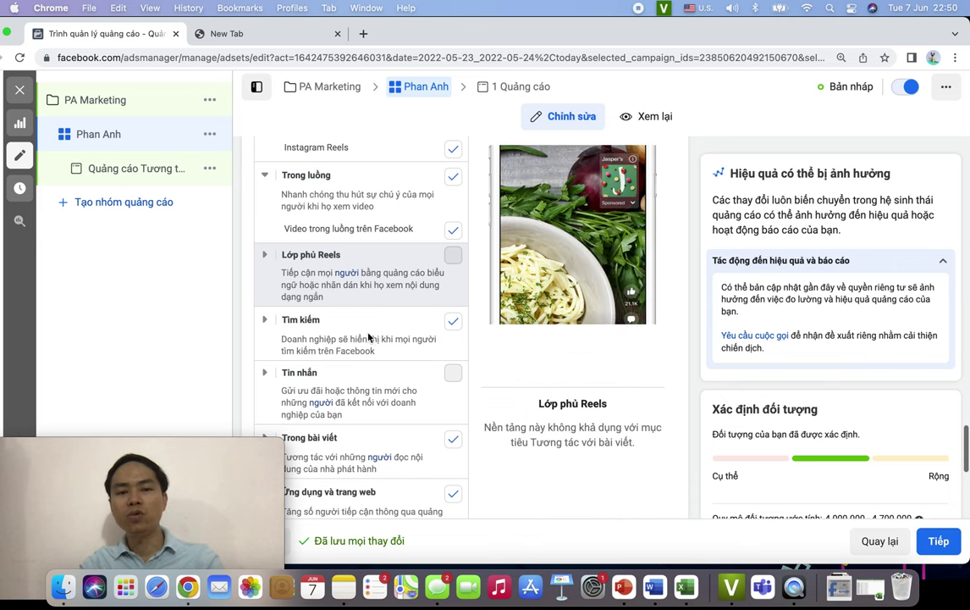
scroll(368, 337, down, 1)
- Reveal the placements under Lớp phủ Reels, Tìm kiếm, Trong bài viết and Ứng dụng và trang web
click(265, 219)
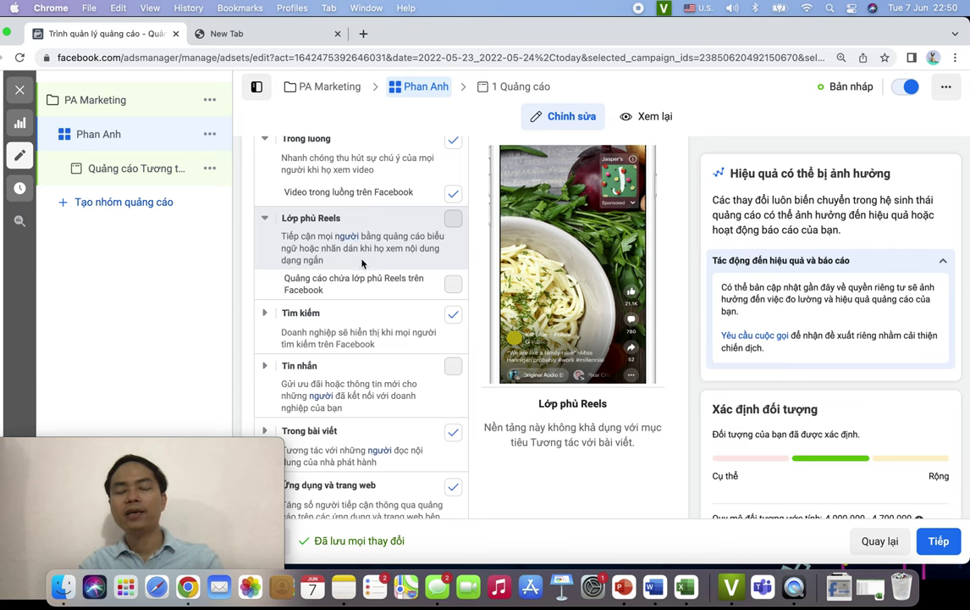
scroll(364, 307, down, 1)
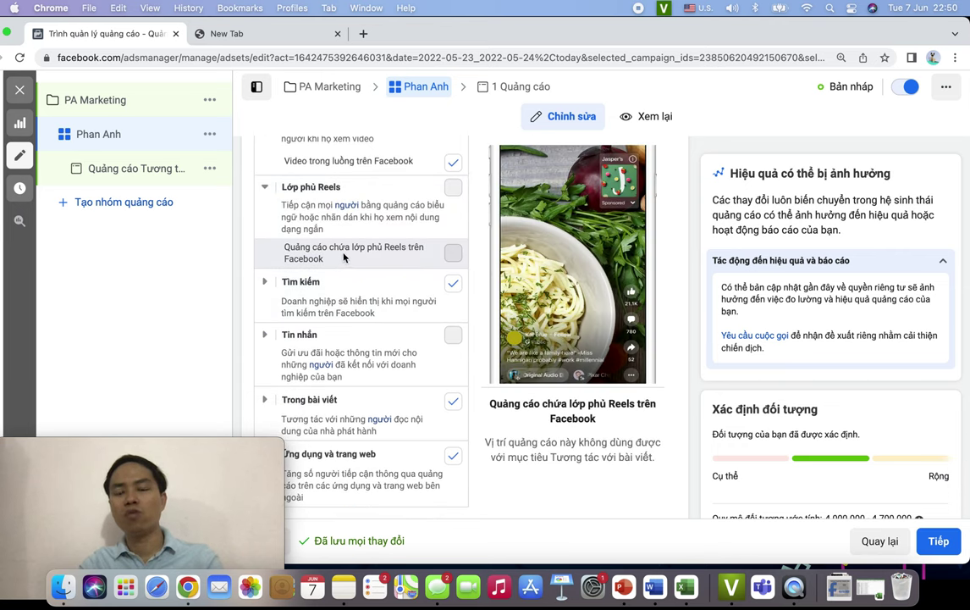
scroll(263, 252, down, 1)
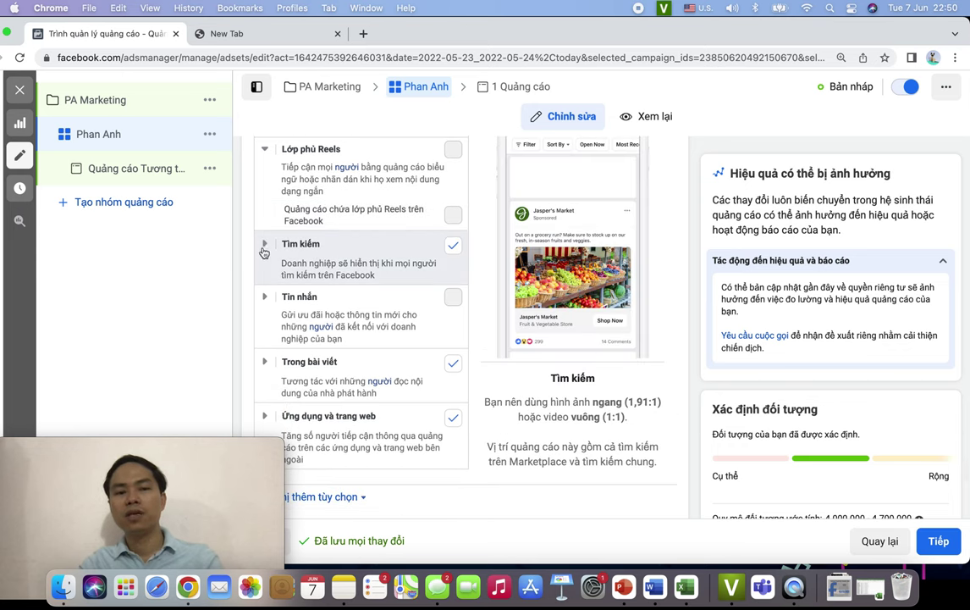
click(263, 244)
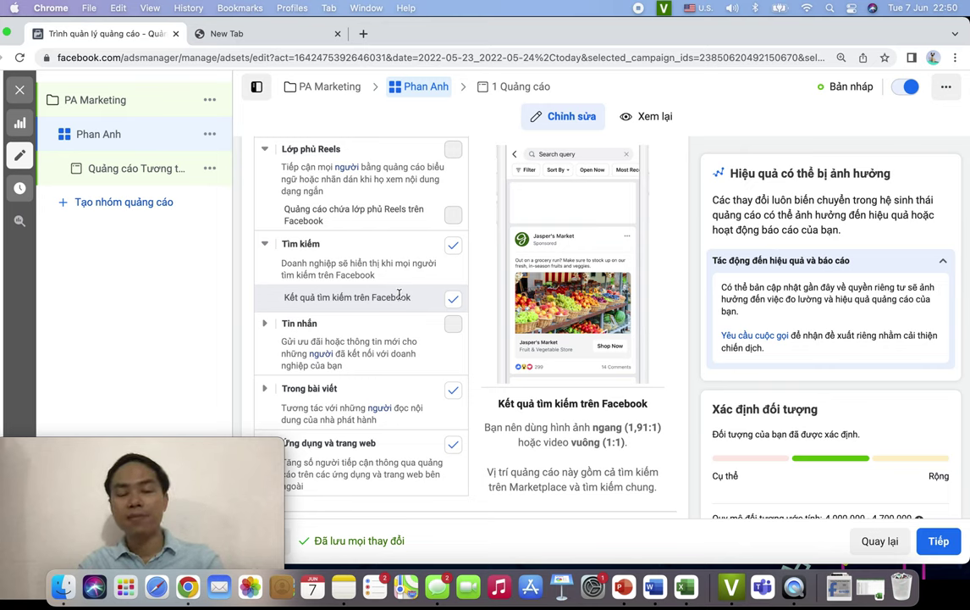
scroll(357, 298, down, 2)
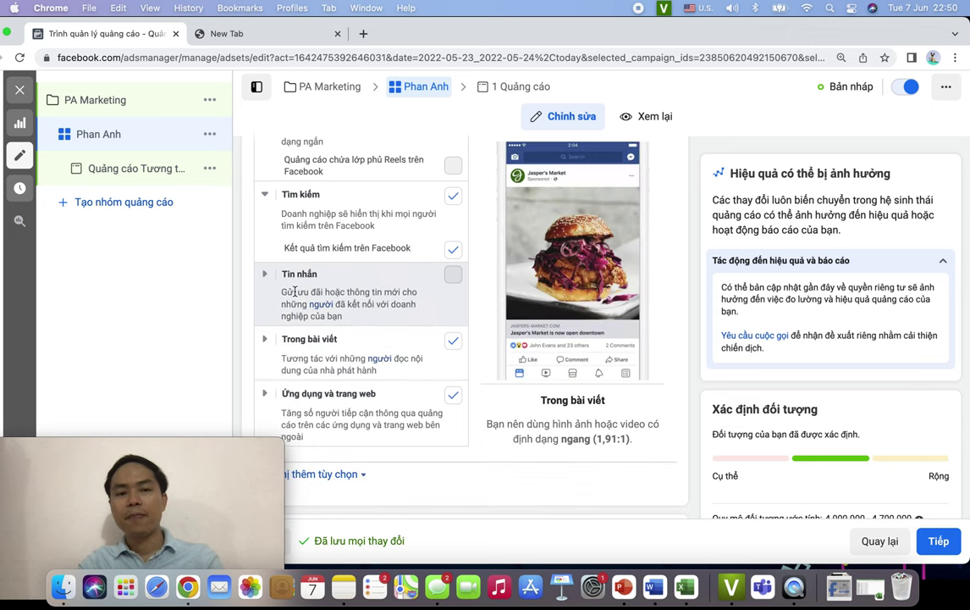
scroll(374, 349, down, 1)
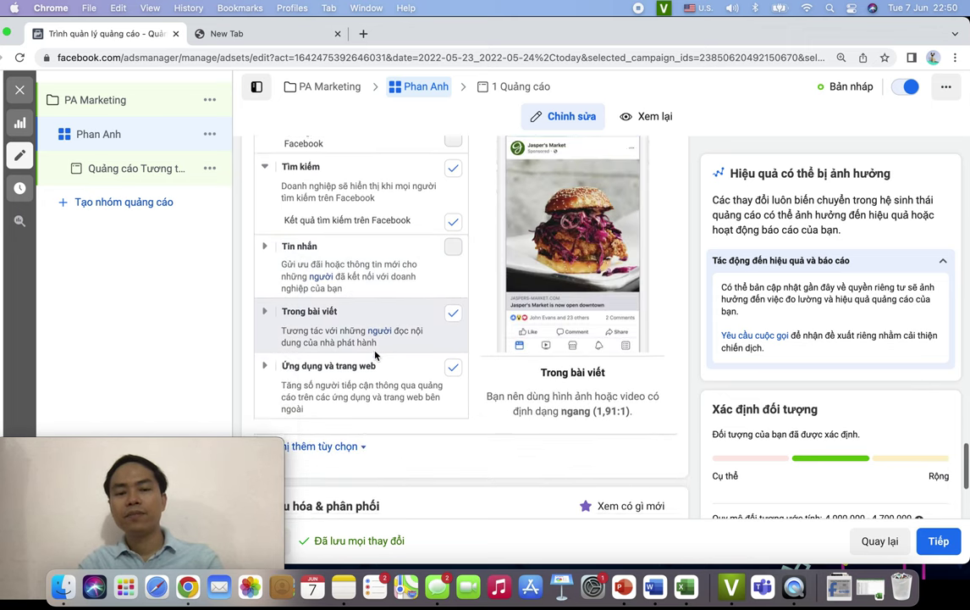
click(265, 295)
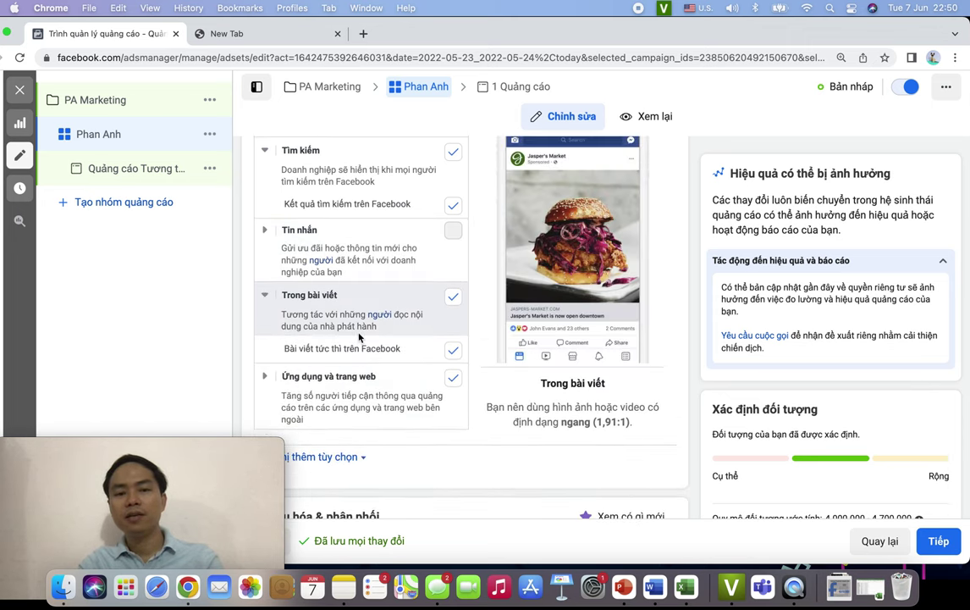
scroll(359, 337, down, 2)
click(266, 325)
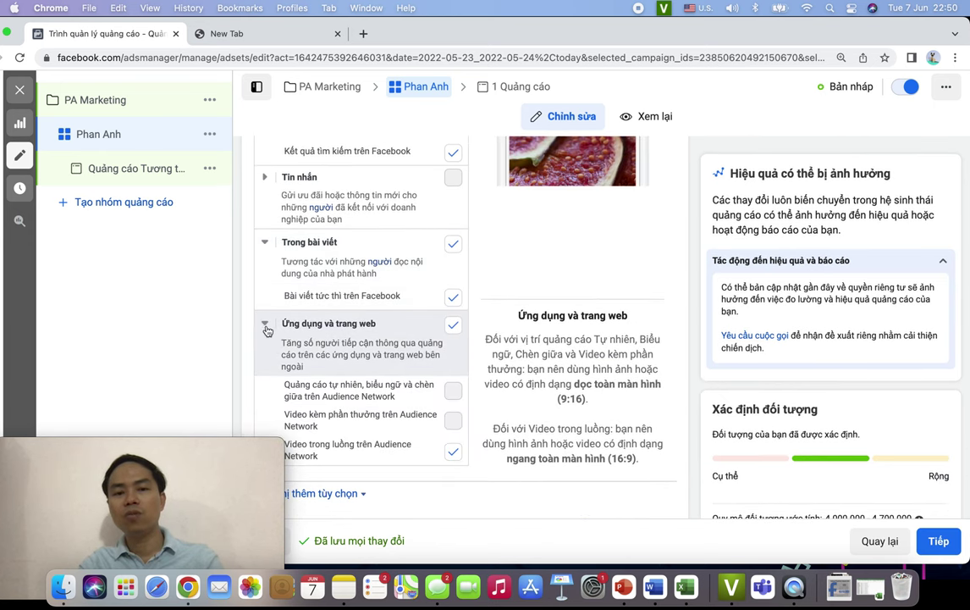
scroll(364, 338, down, 2)
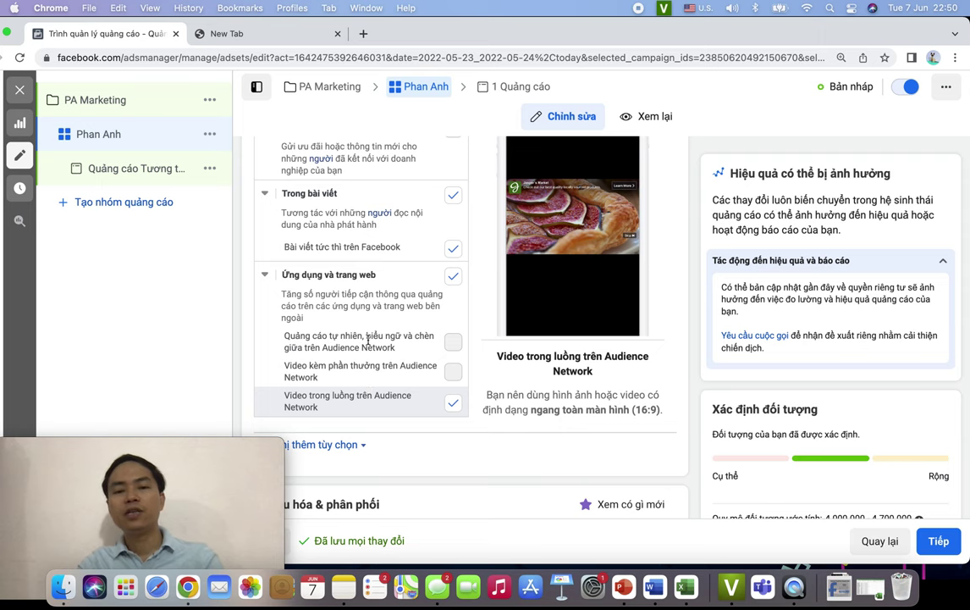
scroll(370, 392, up, 10)
scroll(369, 343, down, 6)
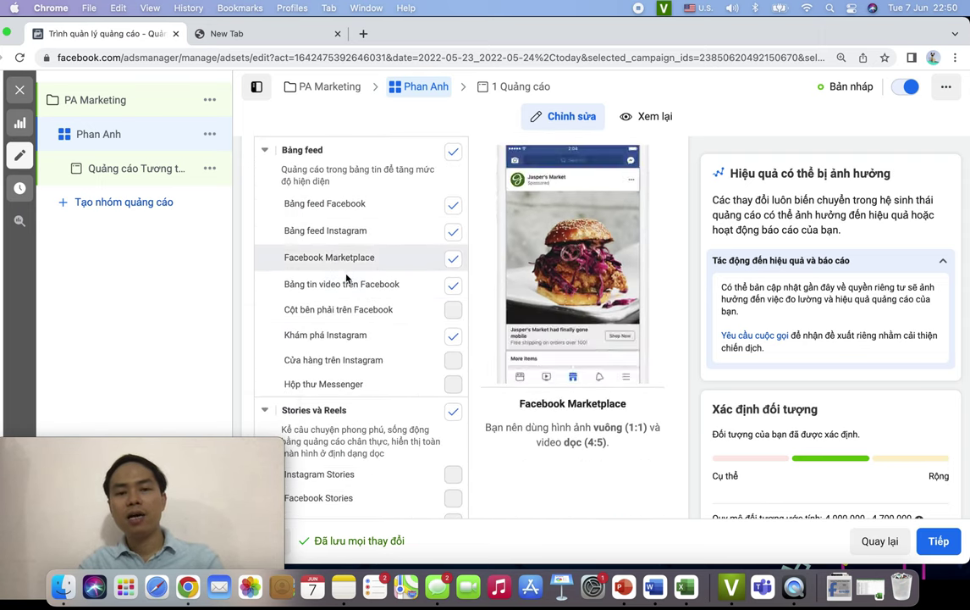
scroll(354, 381, down, 6)
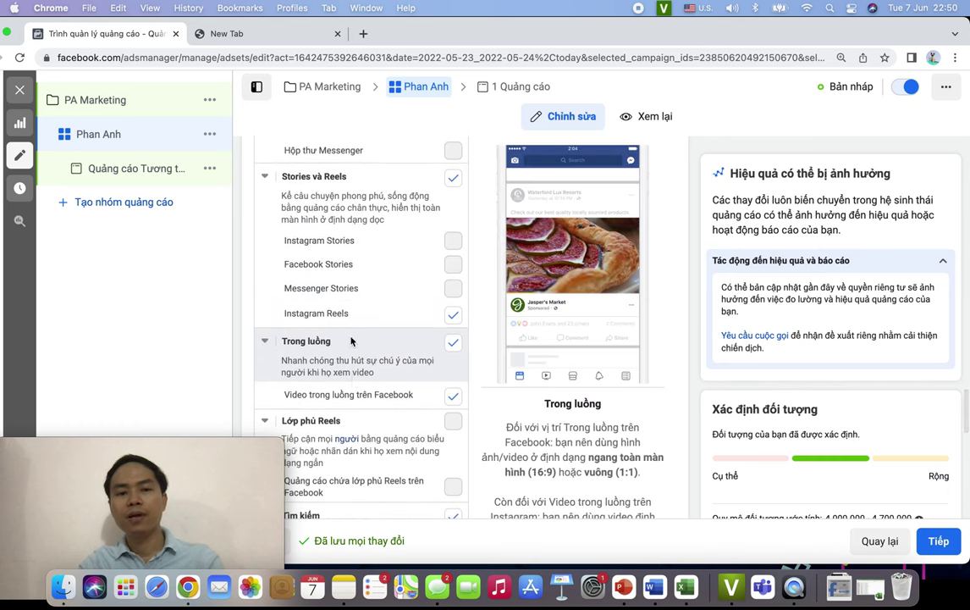
scroll(372, 297, down, 2)
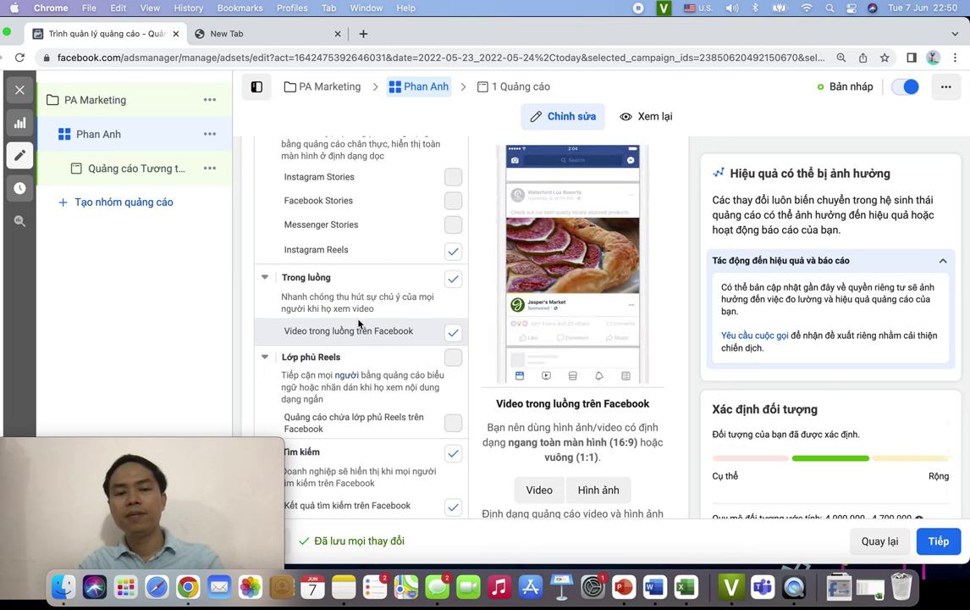
scroll(359, 311, down, 5)
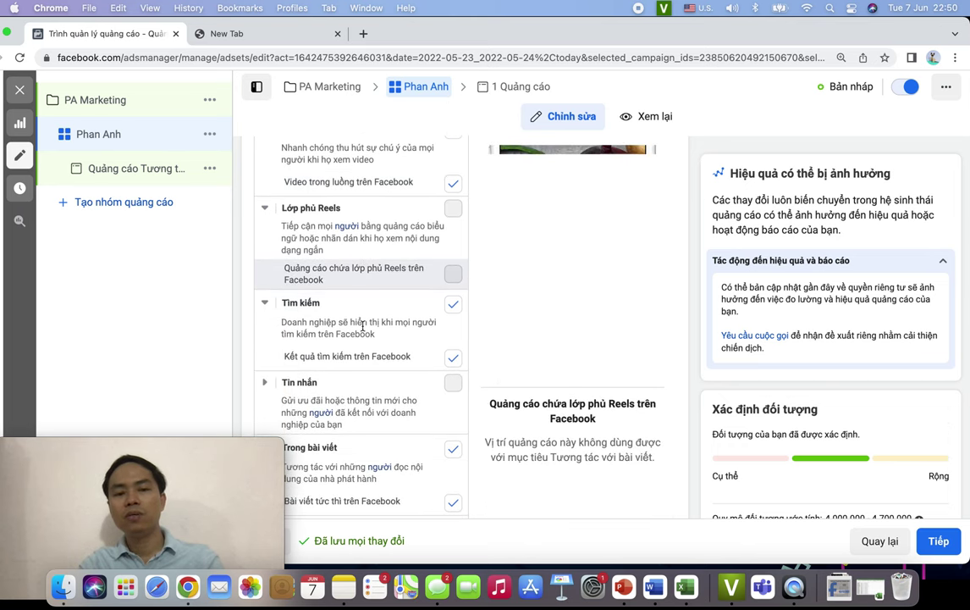
scroll(363, 326, down, 5)
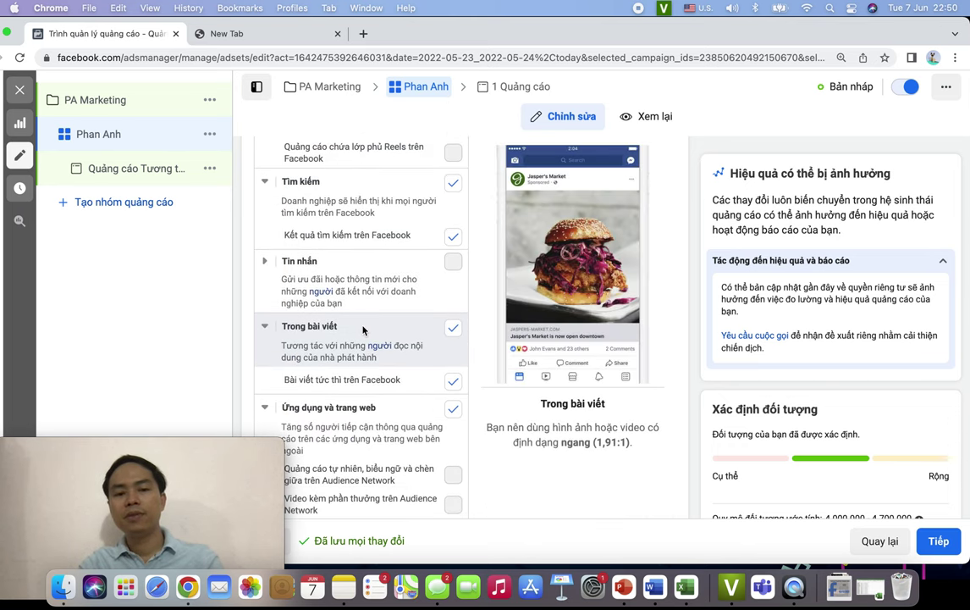
scroll(363, 328, down, 3)
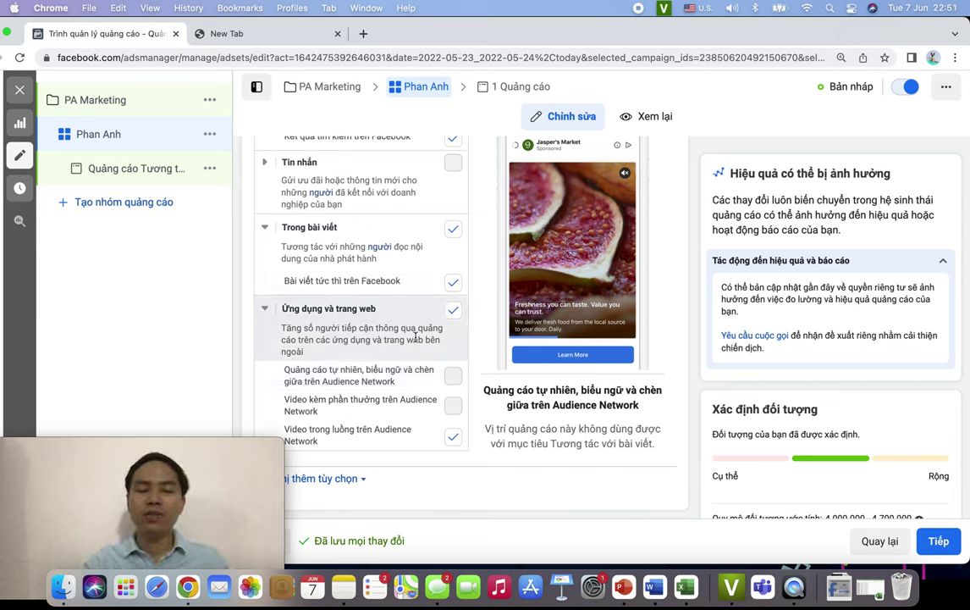
scroll(414, 339, up, 5)
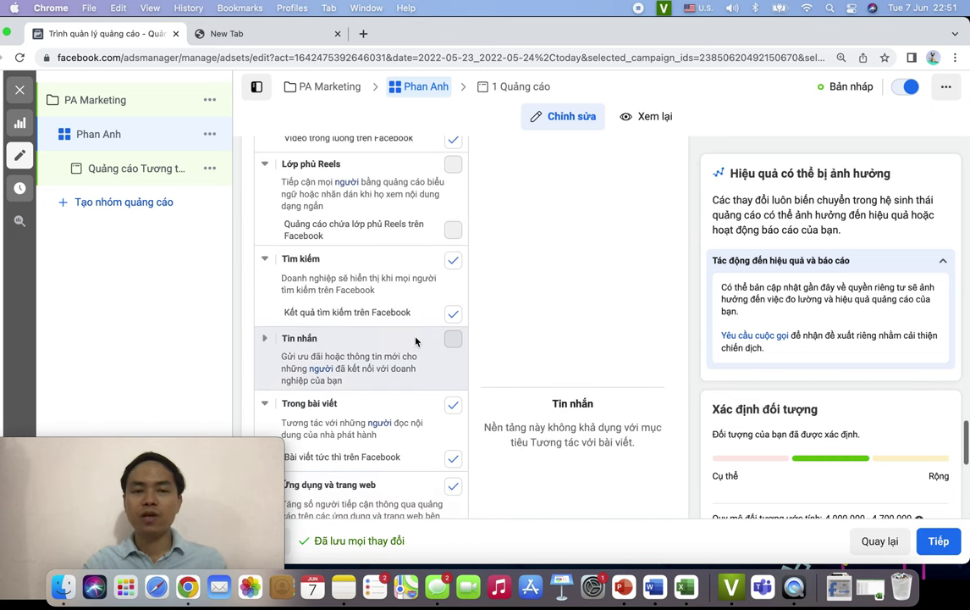
scroll(415, 340, up, 3)
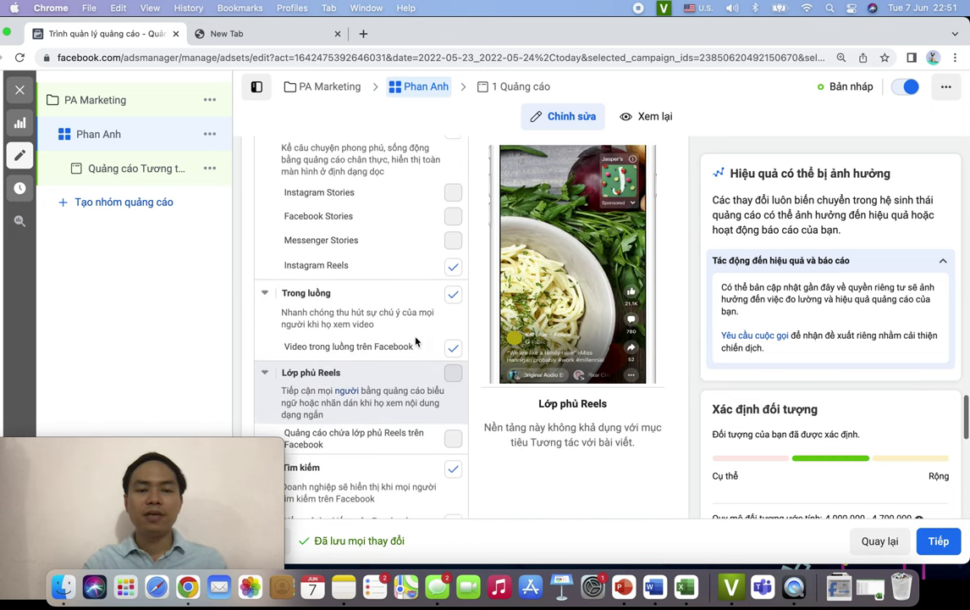
scroll(415, 341, up, 3)
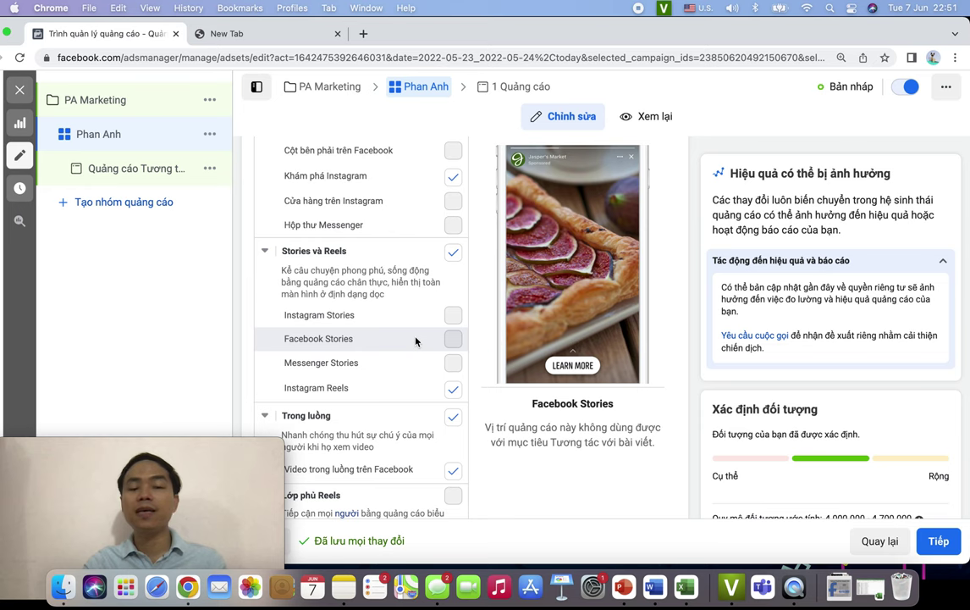
scroll(415, 340, up, 4)
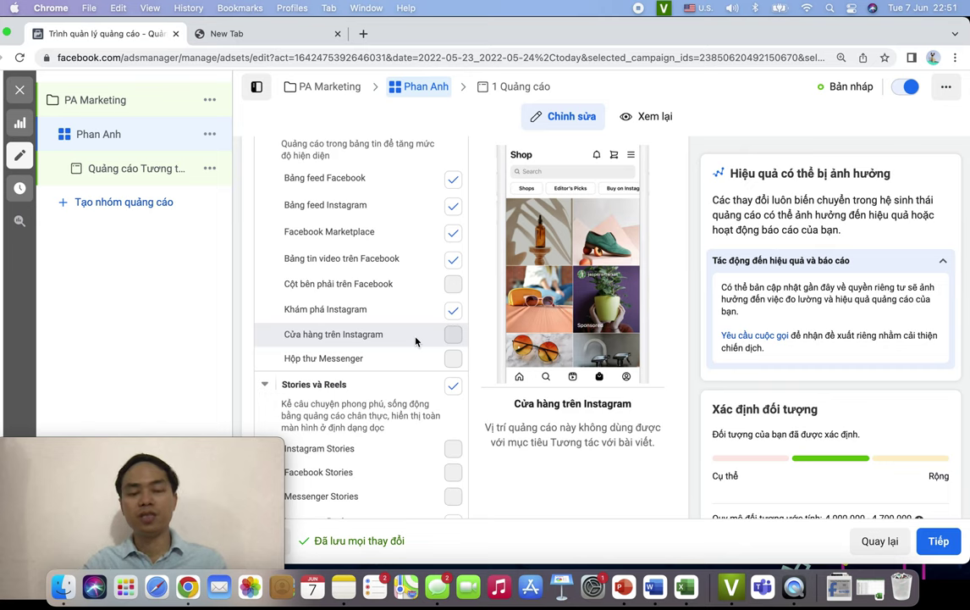
scroll(416, 341, down, 6)
scroll(416, 341, down, 10)
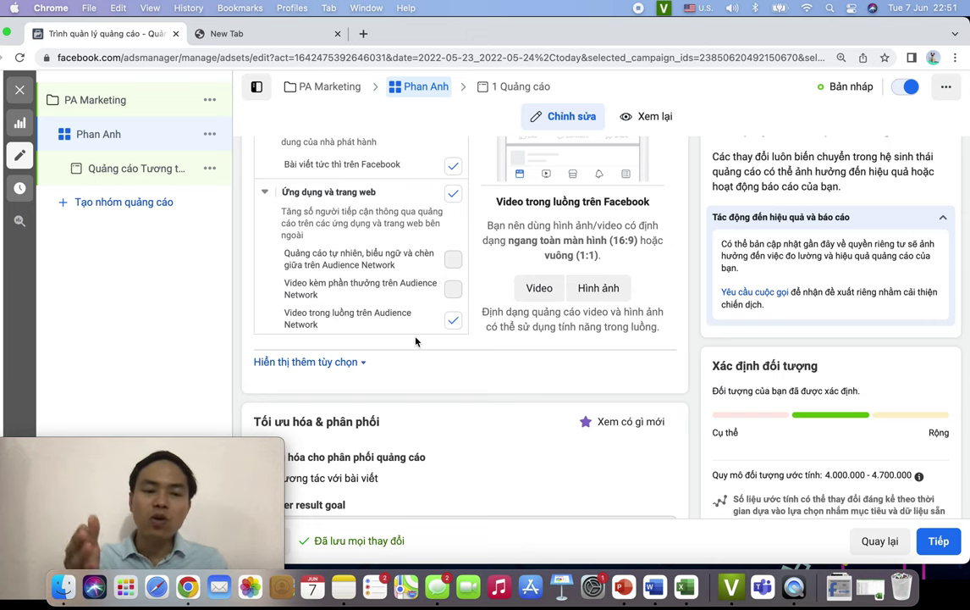
- Make delivery optimization editable and list its goals: post engagement, daily unique reach, impressions
scroll(416, 340, down, 2)
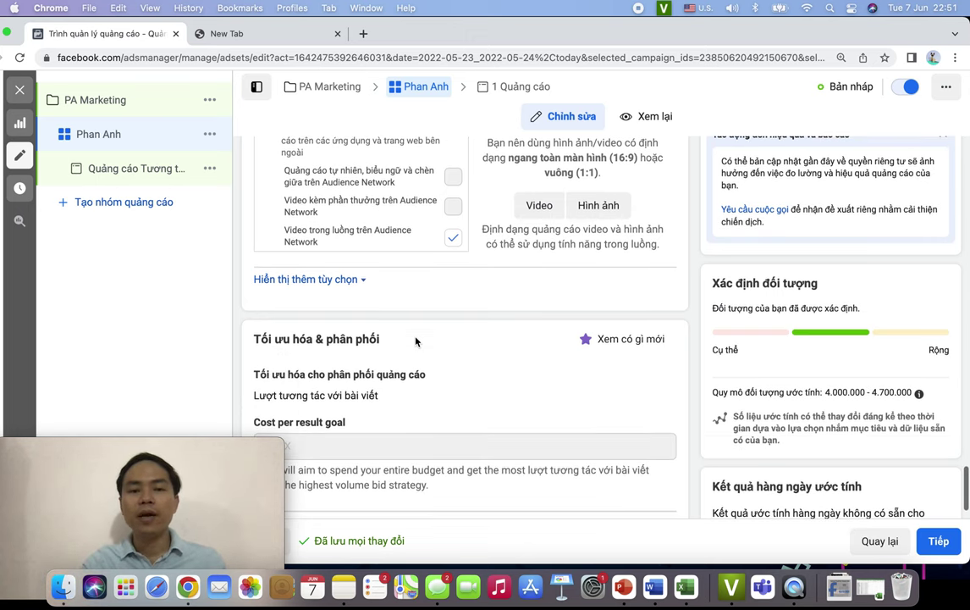
scroll(416, 340, down, 1)
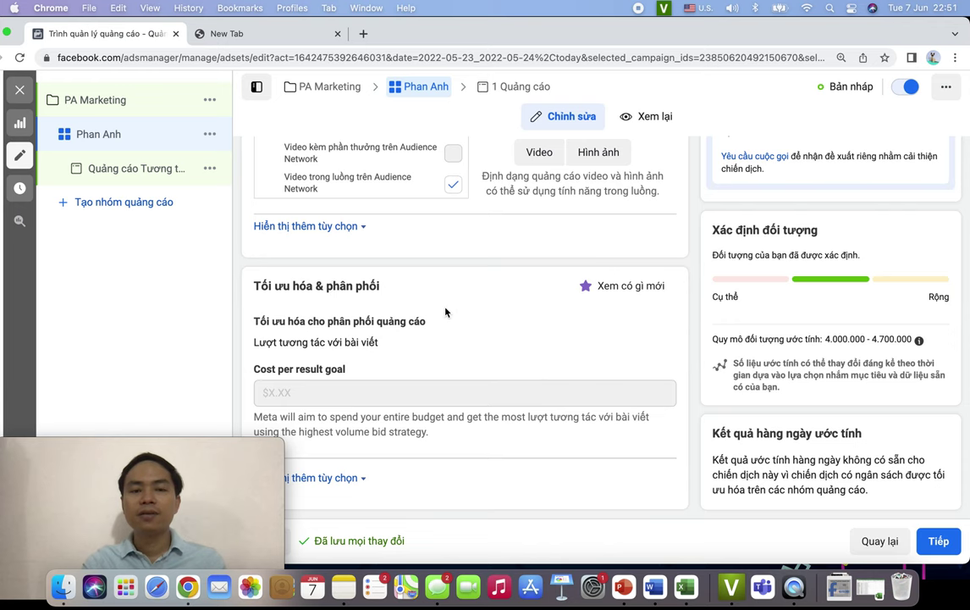
mouse_move(504, 338)
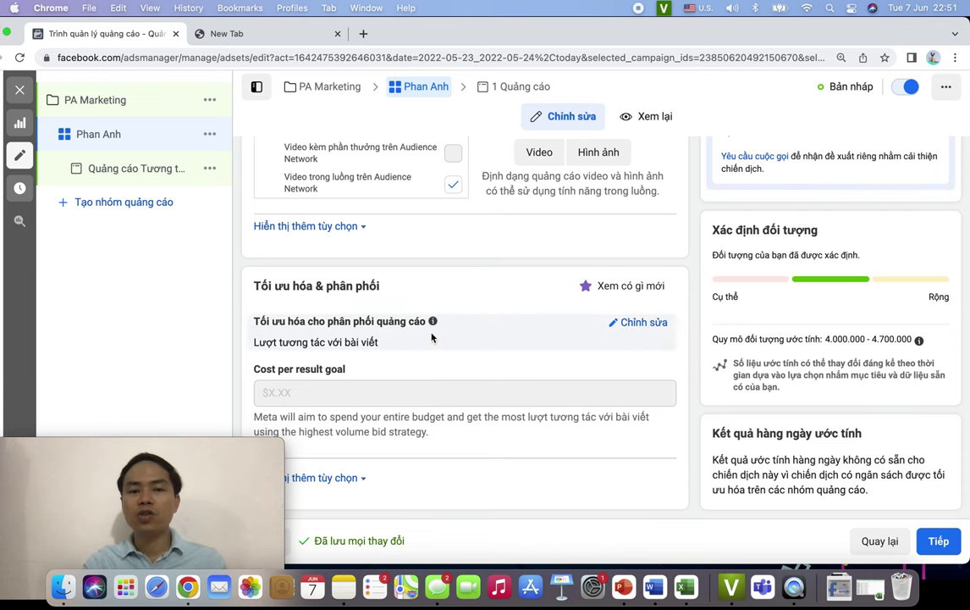
click(643, 324)
scroll(574, 328, down, 1)
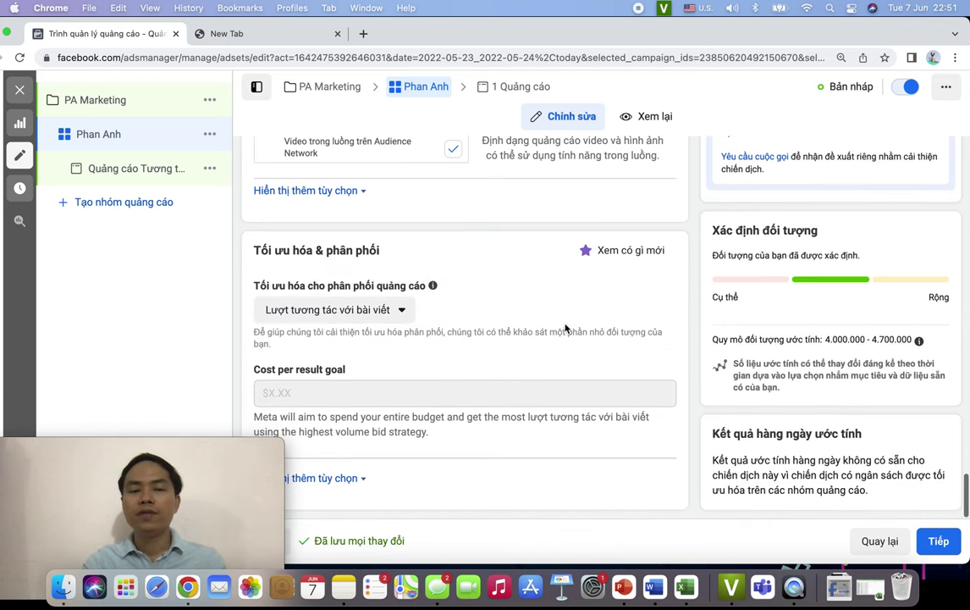
click(374, 310)
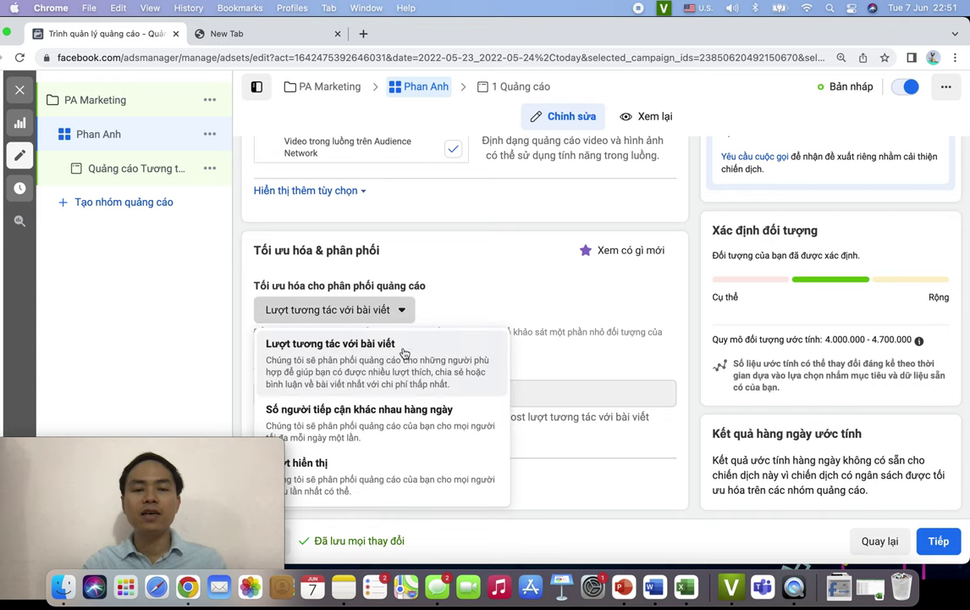
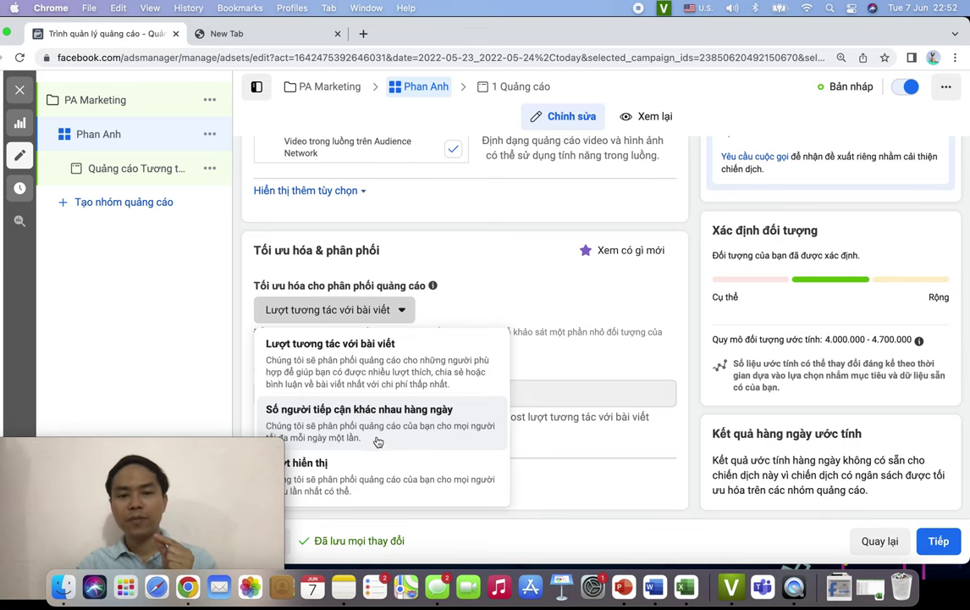
- Switch delivery optimisation back to 'Lượt tương tác với bài viết' and continue to the ad
click(495, 403)
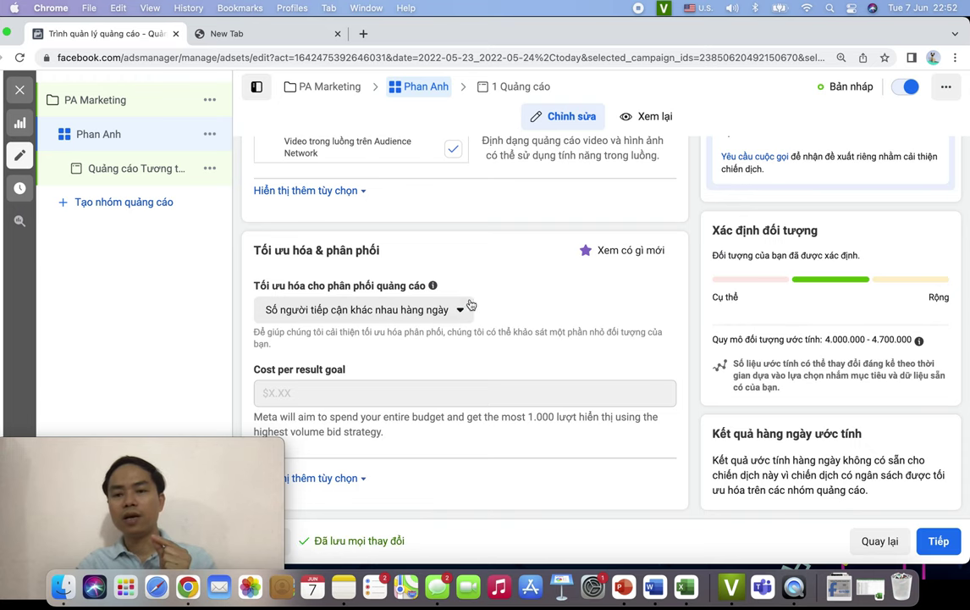
click(430, 311)
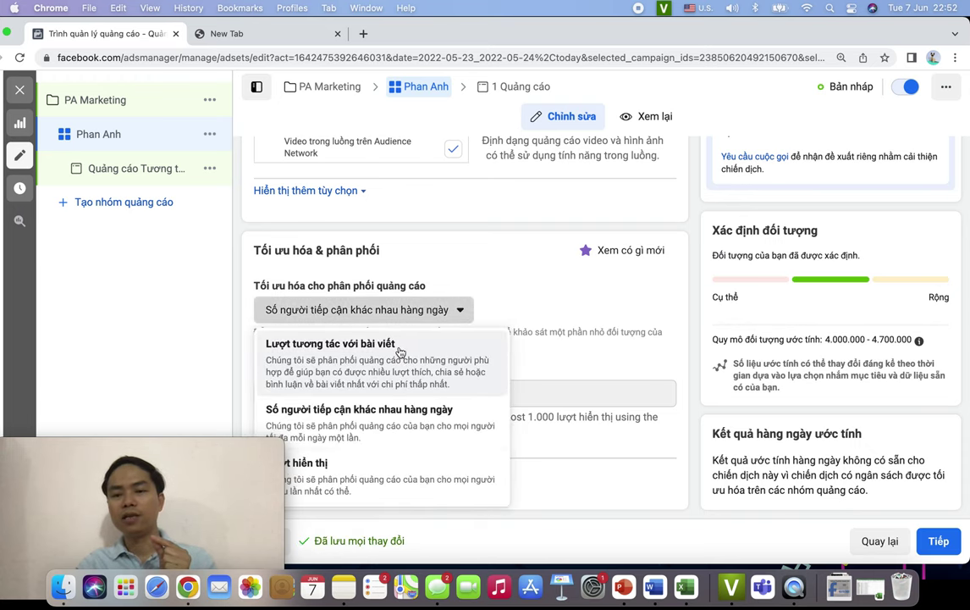
click(400, 350)
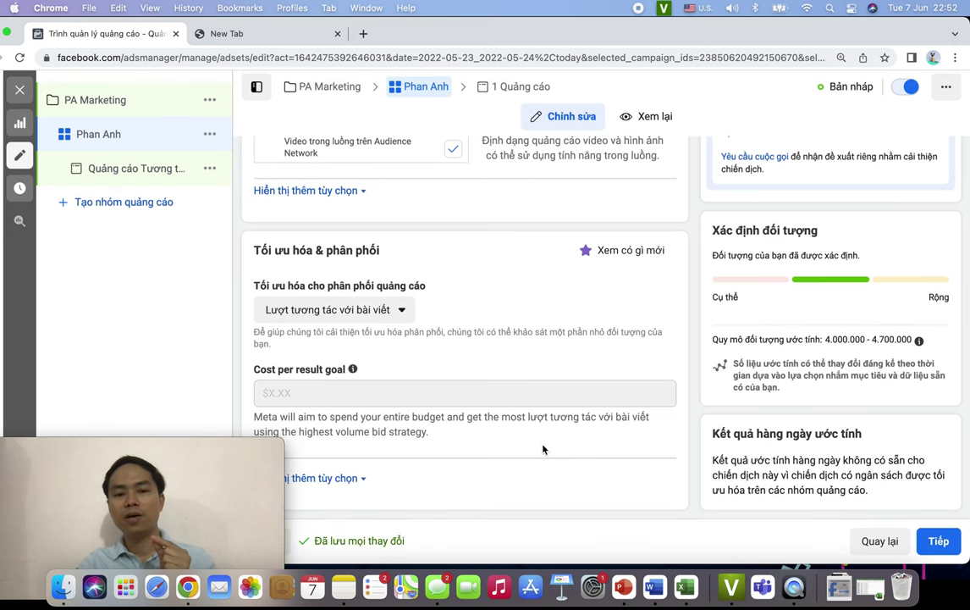
click(935, 540)
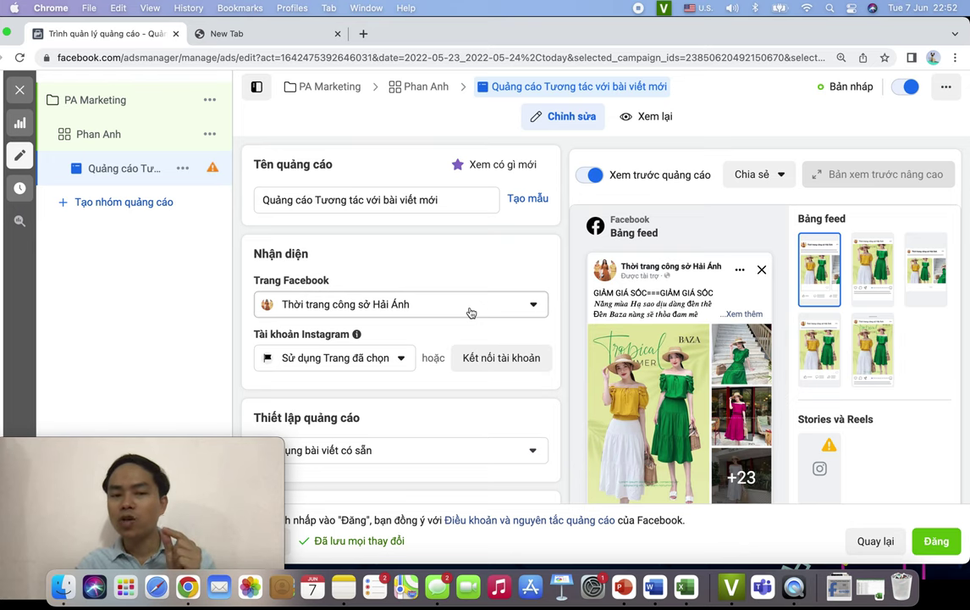
- Replace the ad's current name with 'Vào hè'
scroll(470, 312, down, 1)
scroll(503, 272, up, 1)
click(455, 201)
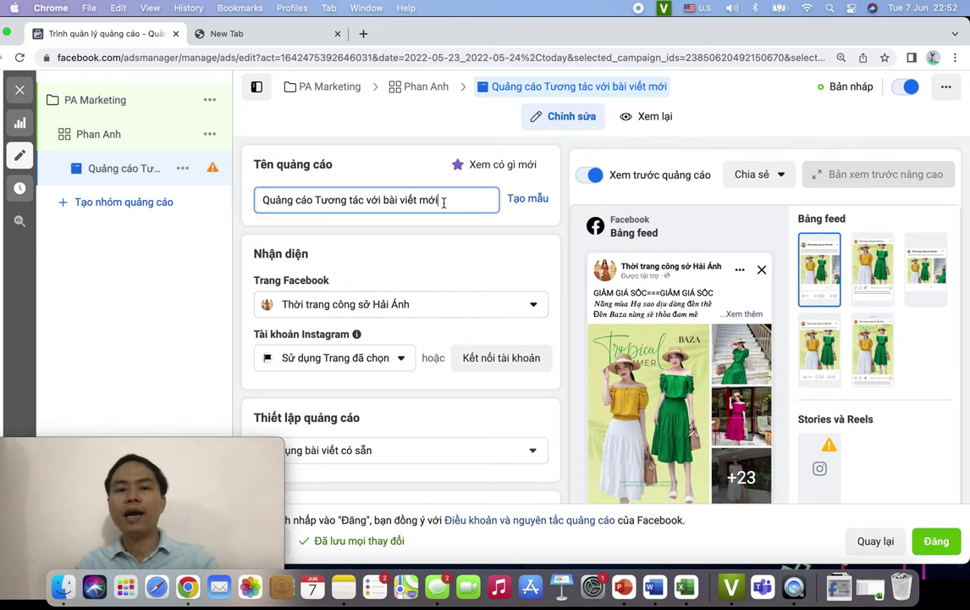
drag(455, 203, 187, 206)
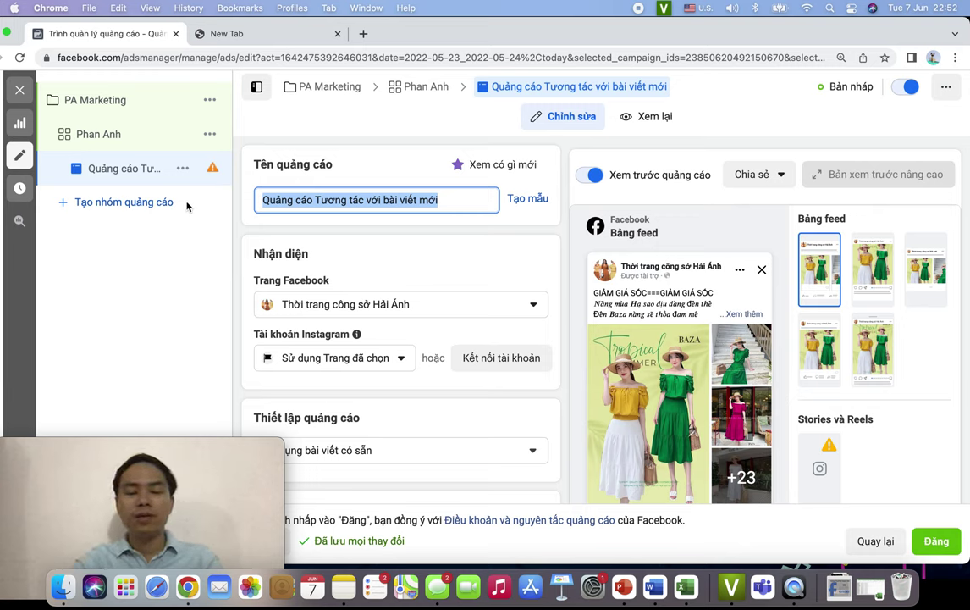
text(Vào hè)
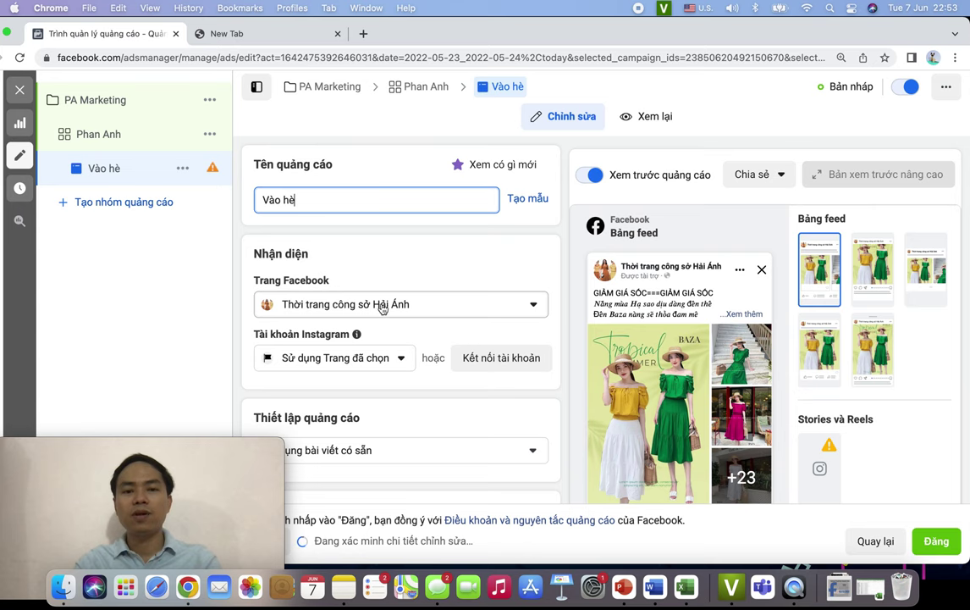
- Check the Trang Facebook page list and keep the same page selected
scroll(434, 283, down, 2)
scroll(434, 283, down, 1)
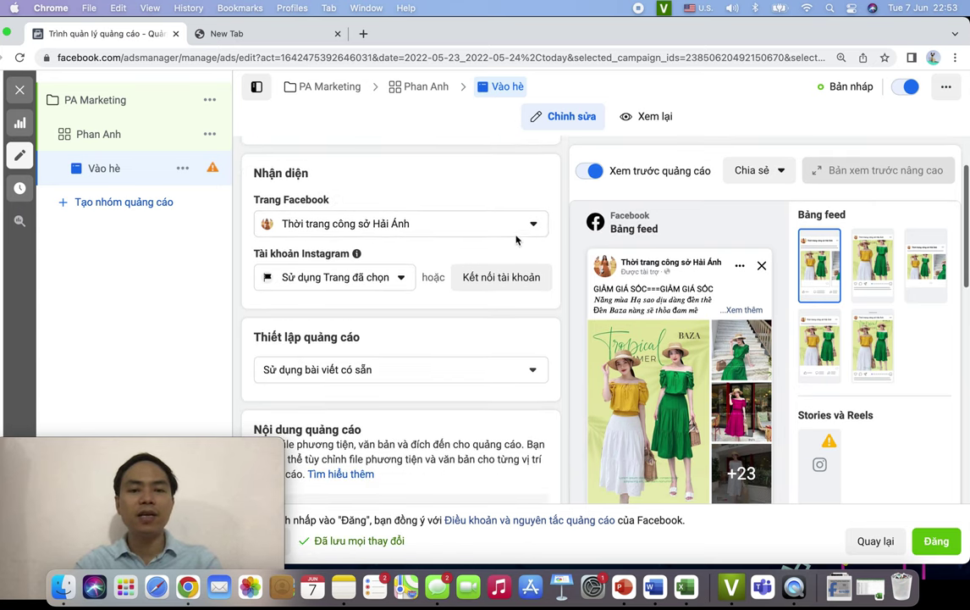
click(453, 224)
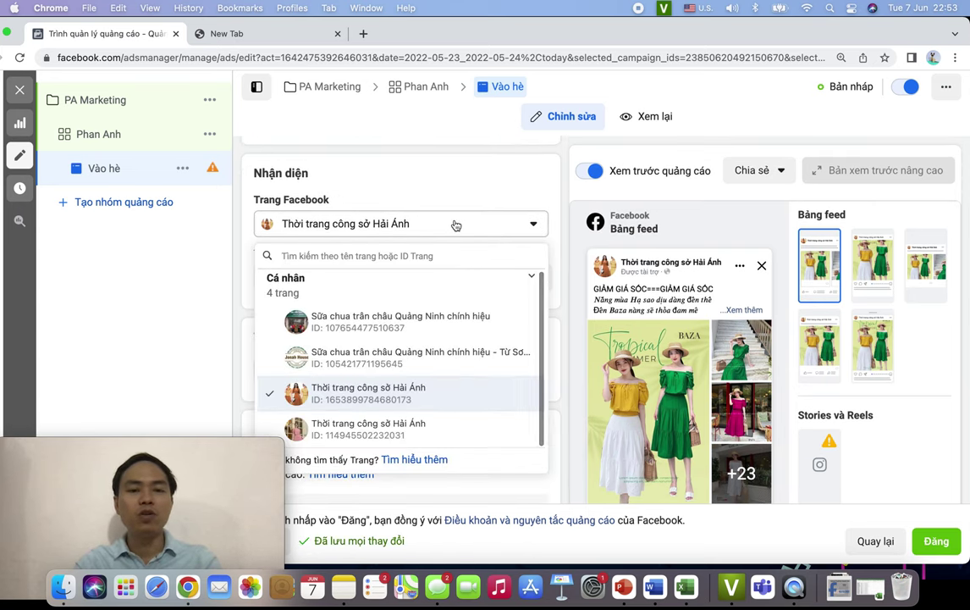
click(455, 226)
- Open the Thiết lập quảng cáo choices, leaving the existing post option selected
scroll(483, 207, down, 3)
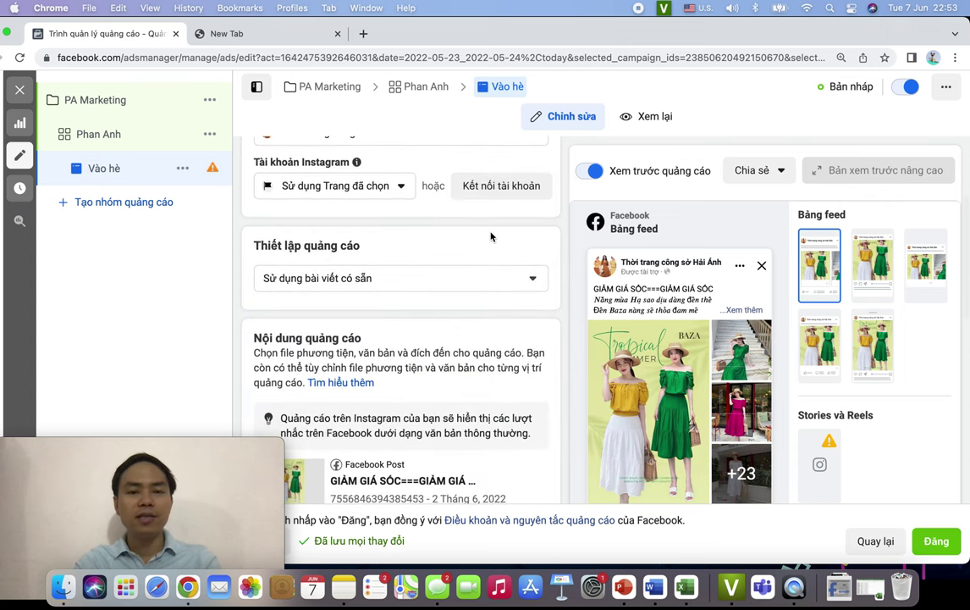
scroll(495, 229, up, 2)
mouse_move(696, 364)
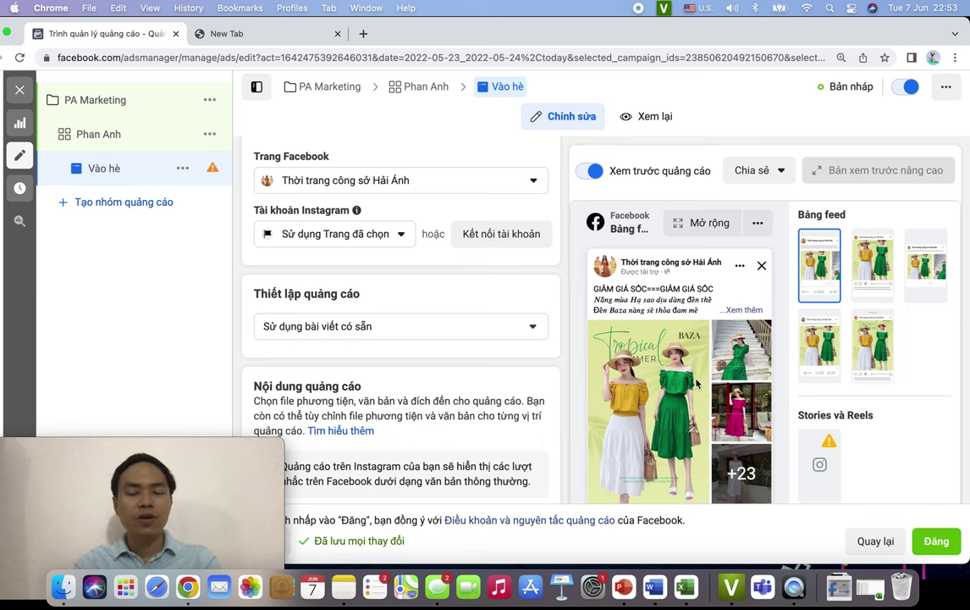
scroll(711, 370, down, 2)
scroll(508, 356, up, 2)
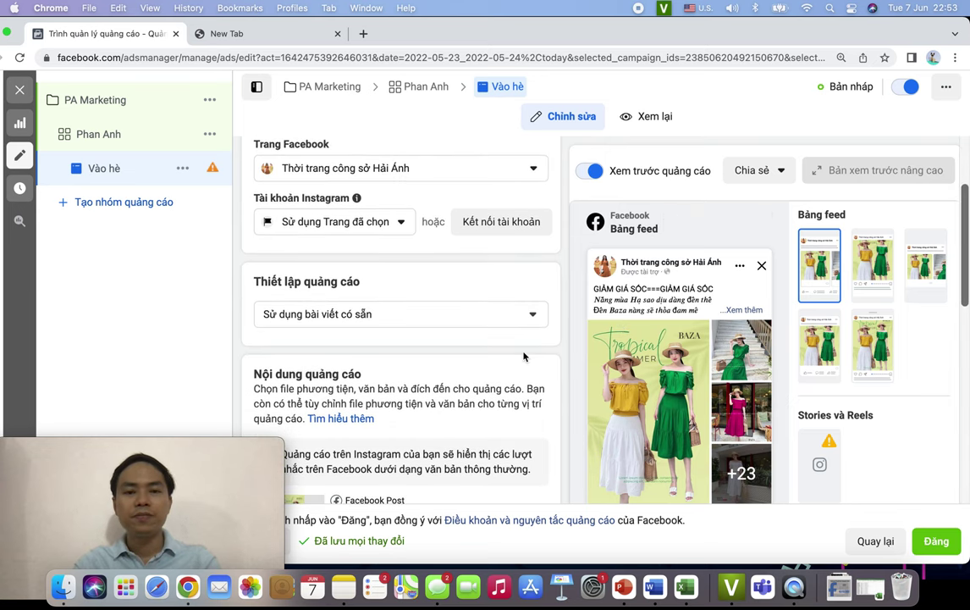
click(435, 322)
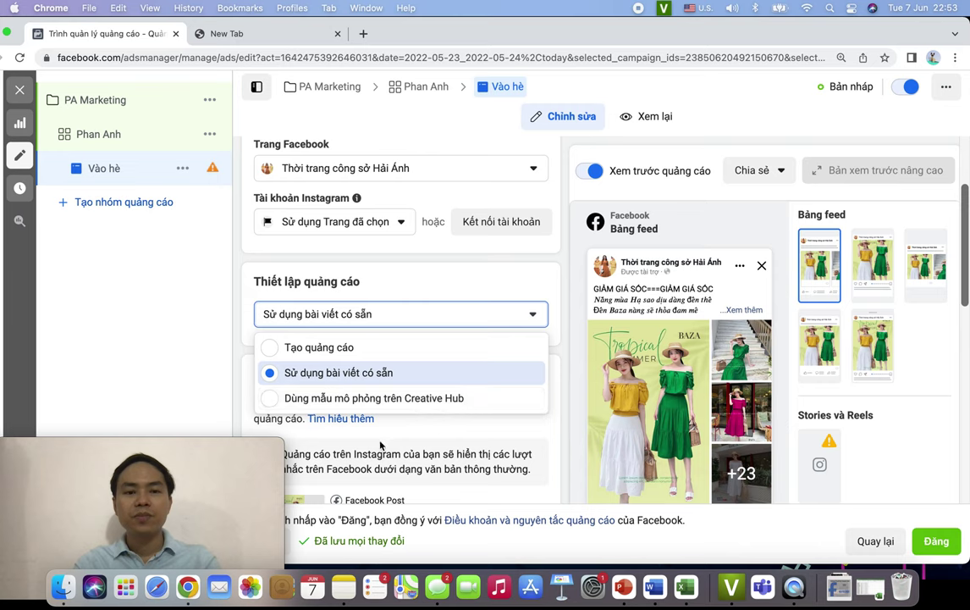
mouse_move(132, 546)
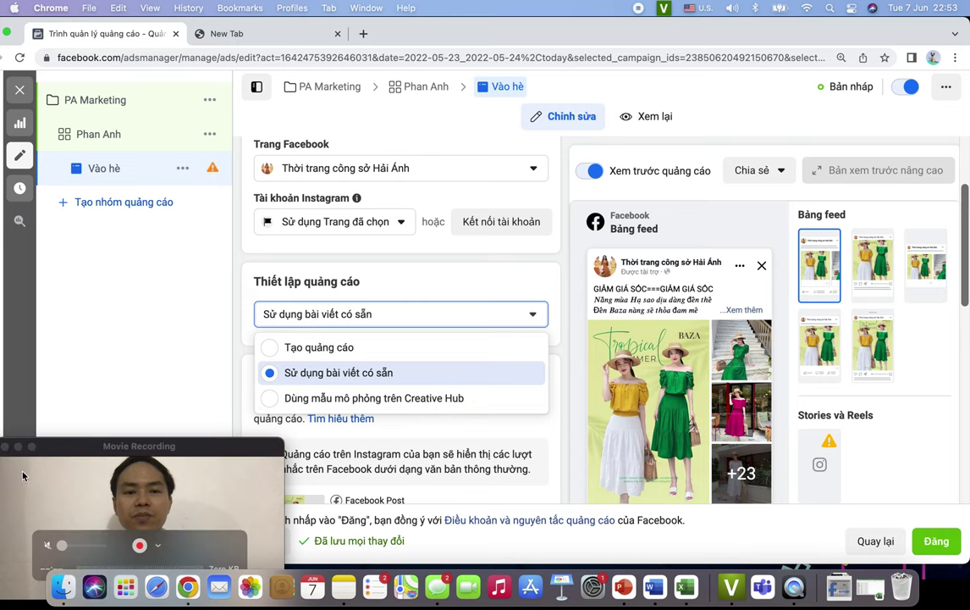
- Replace the webcam window with a new, small QuickTime movie recording window
click(5, 447)
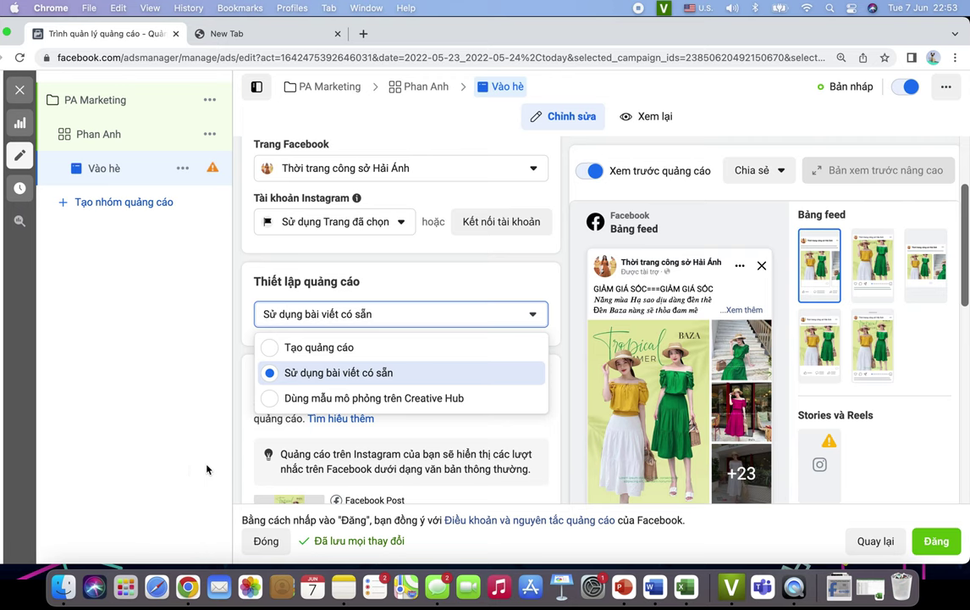
right_click(796, 590)
click(695, 444)
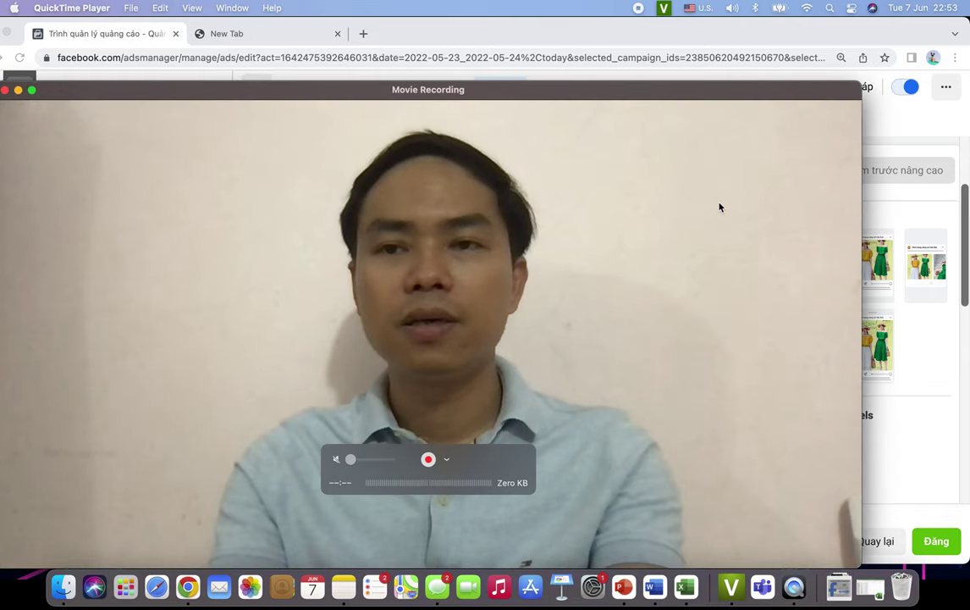
double_click(826, 93)
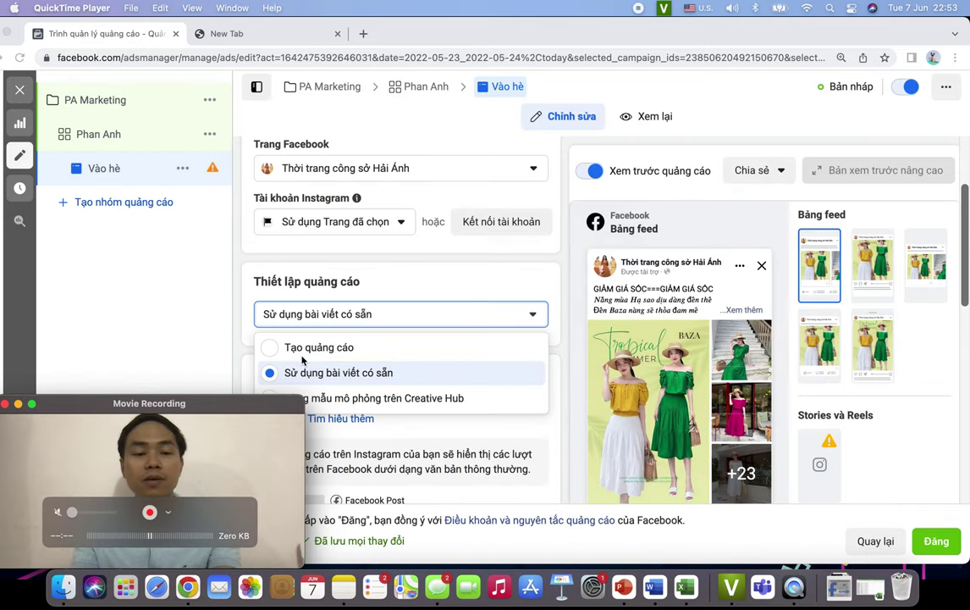
- Make the QuickTime recording window float on top of the ads editor
click(175, 10)
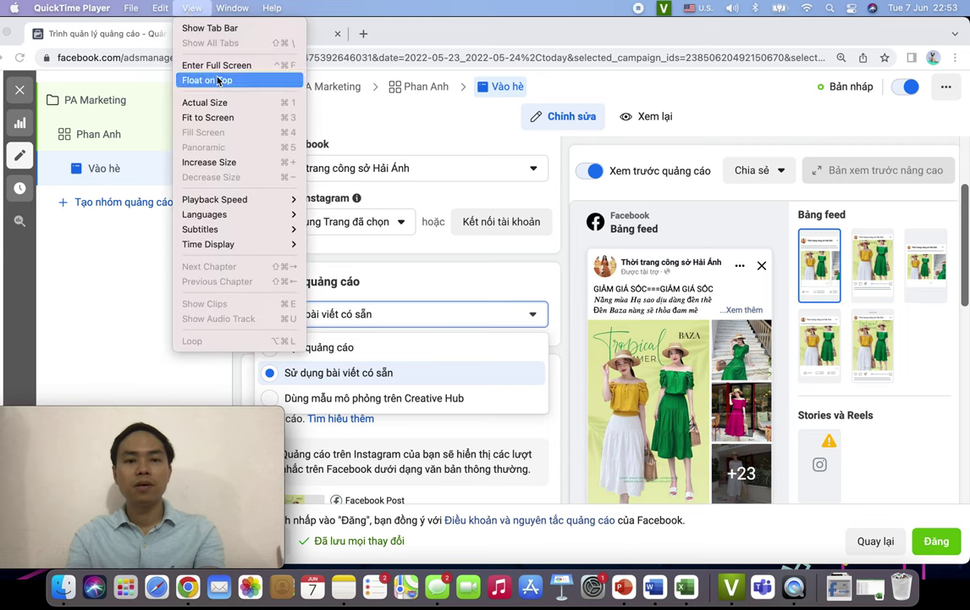
click(218, 81)
click(512, 274)
scroll(572, 381, down, 1)
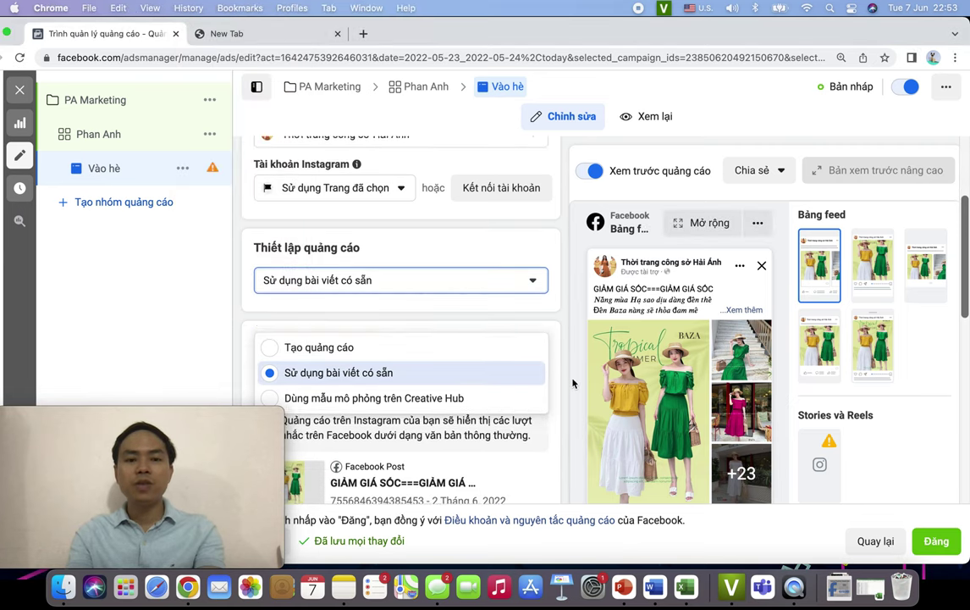
scroll(572, 383, down, 1)
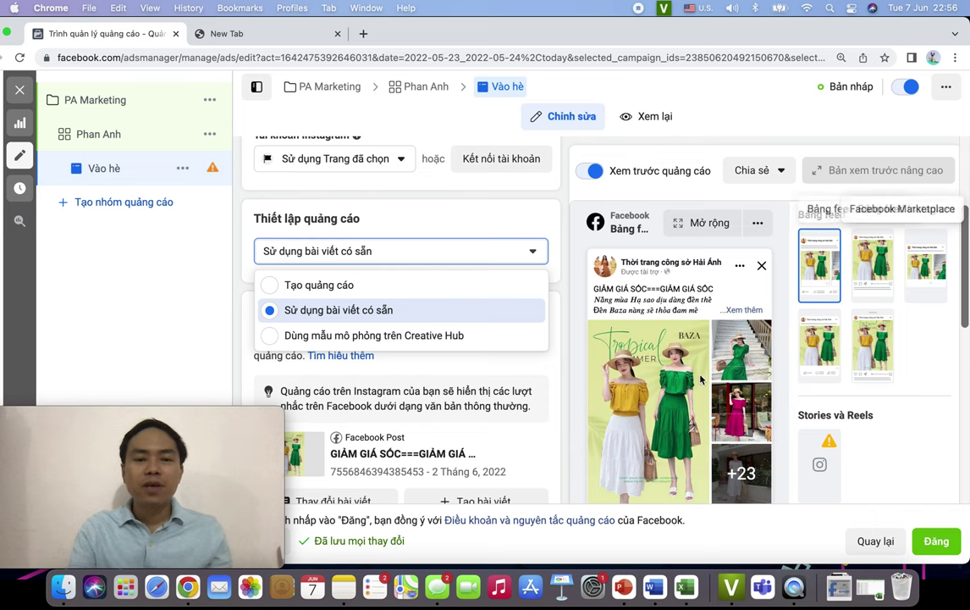
click(366, 318)
scroll(505, 342, down, 5)
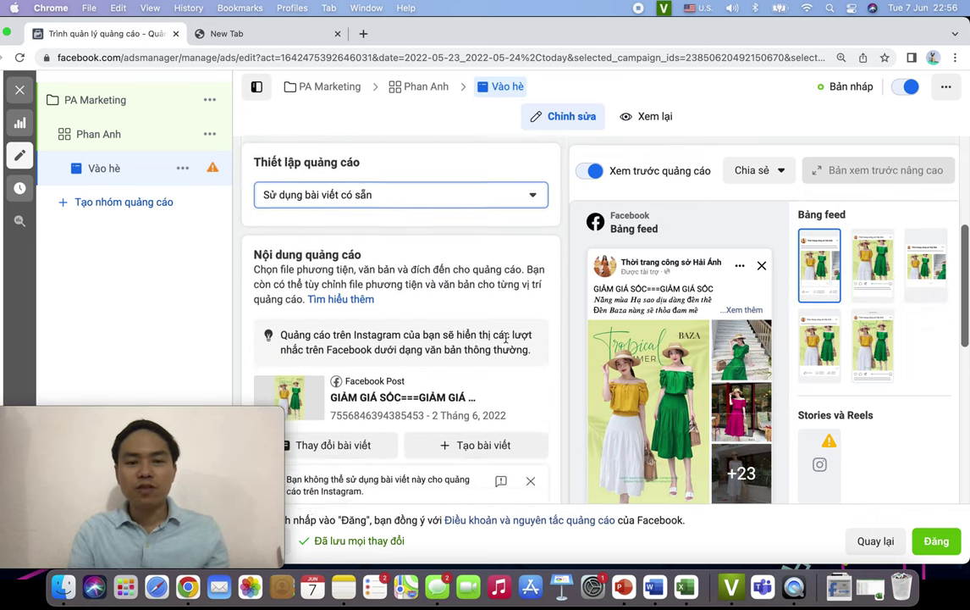
scroll(505, 343, up, 1)
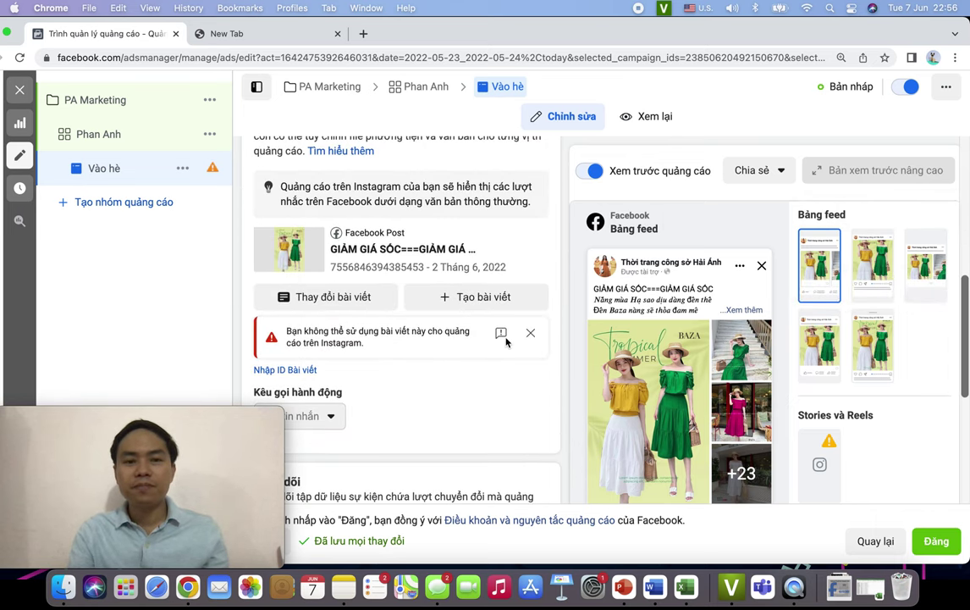
click(372, 296)
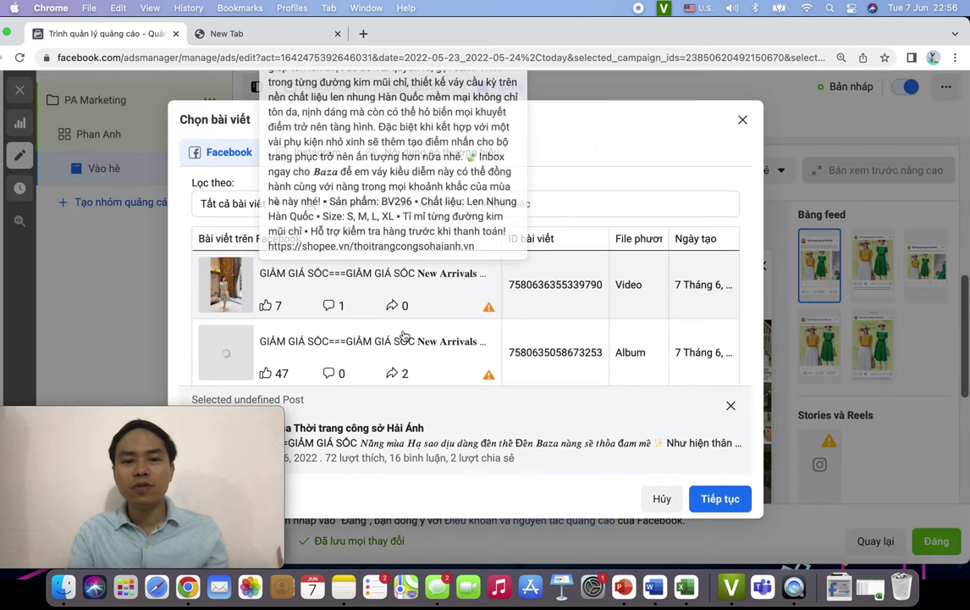
scroll(438, 316, down, 1)
scroll(438, 316, down, 10)
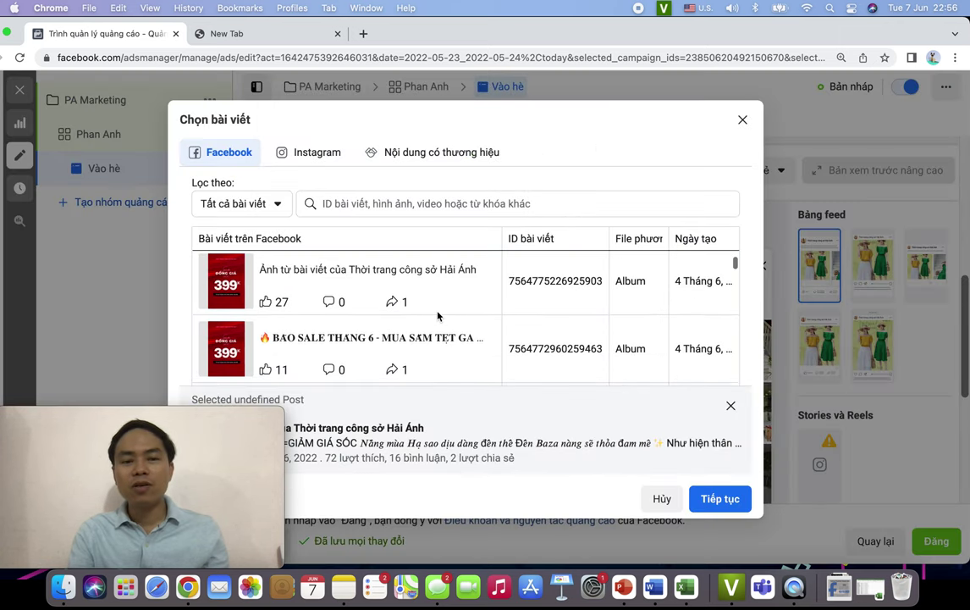
scroll(438, 316, up, 1)
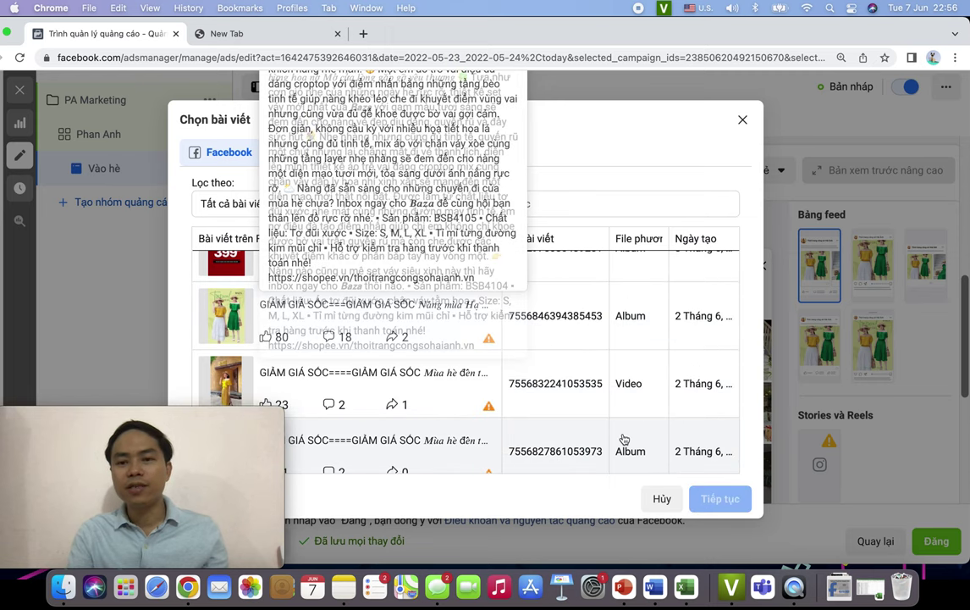
click(658, 497)
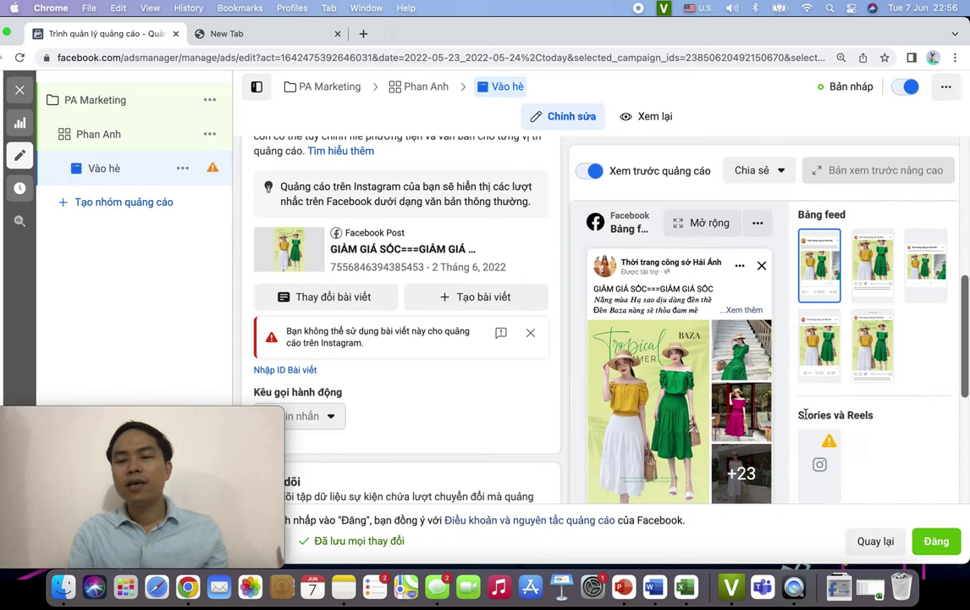
scroll(490, 365, down, 5)
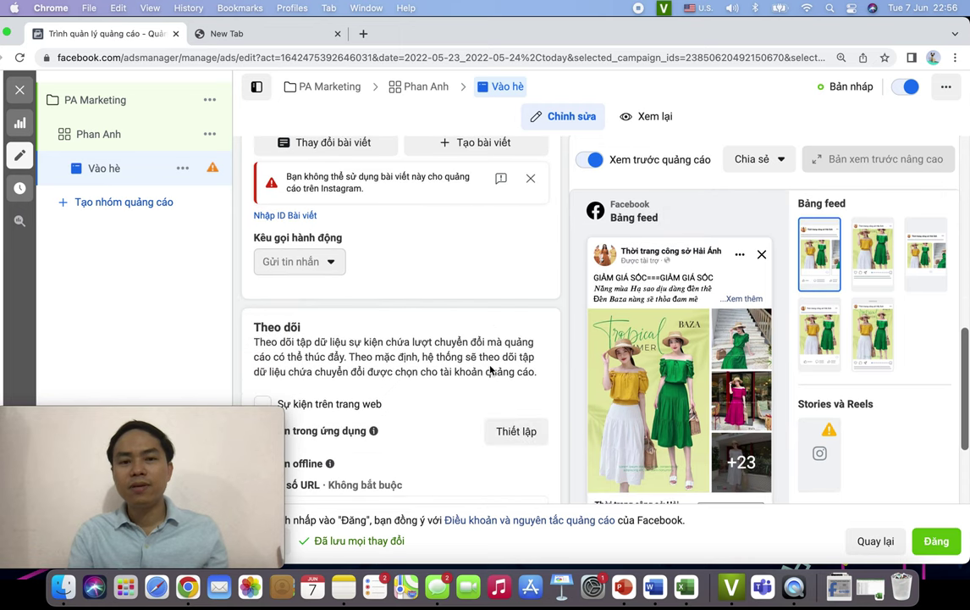
mouse_move(322, 216)
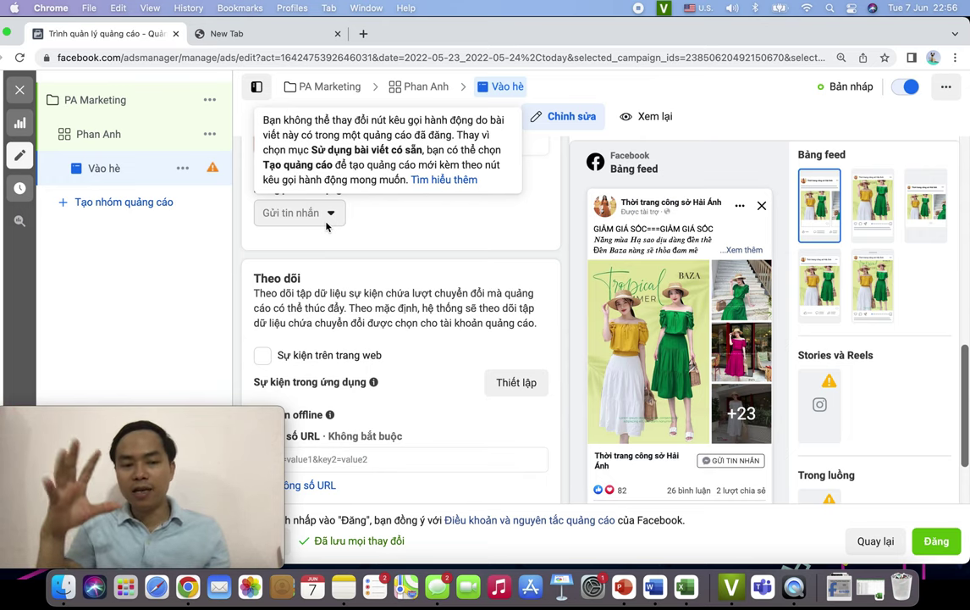
scroll(417, 357, down, 2)
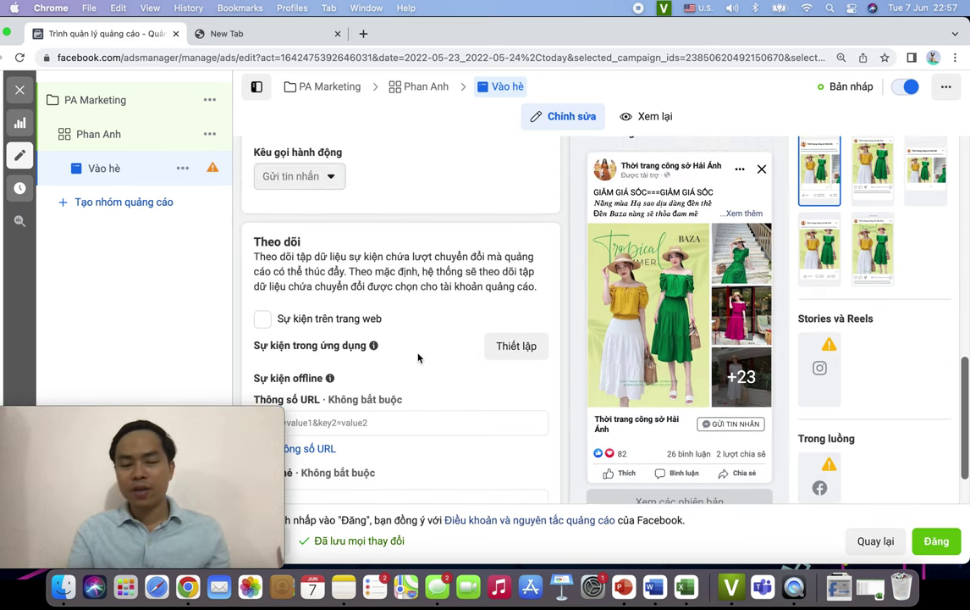
scroll(417, 358, up, 5)
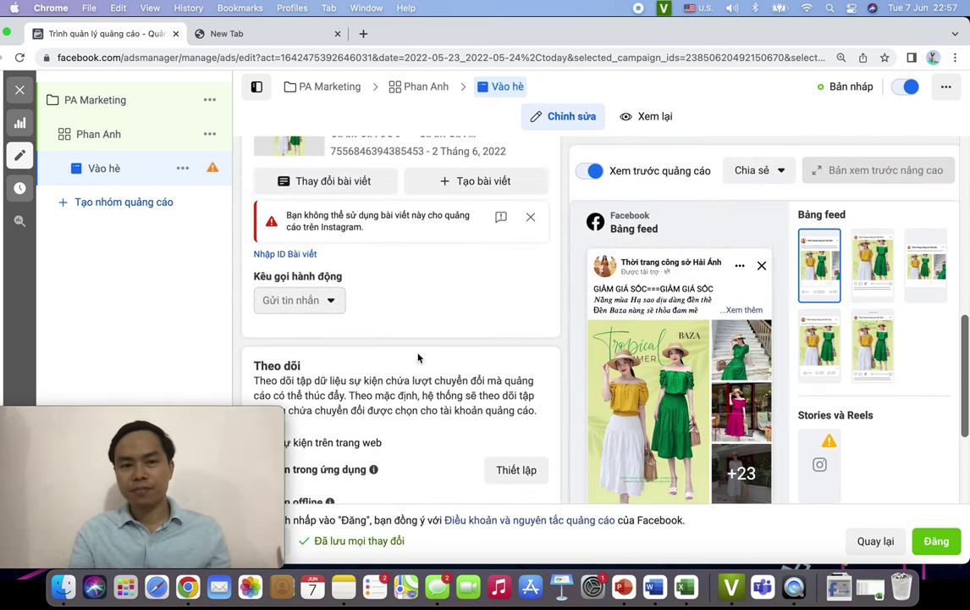
- Change the ad's post to BAO SALE THANG 6
scroll(417, 357, up, 1)
click(330, 341)
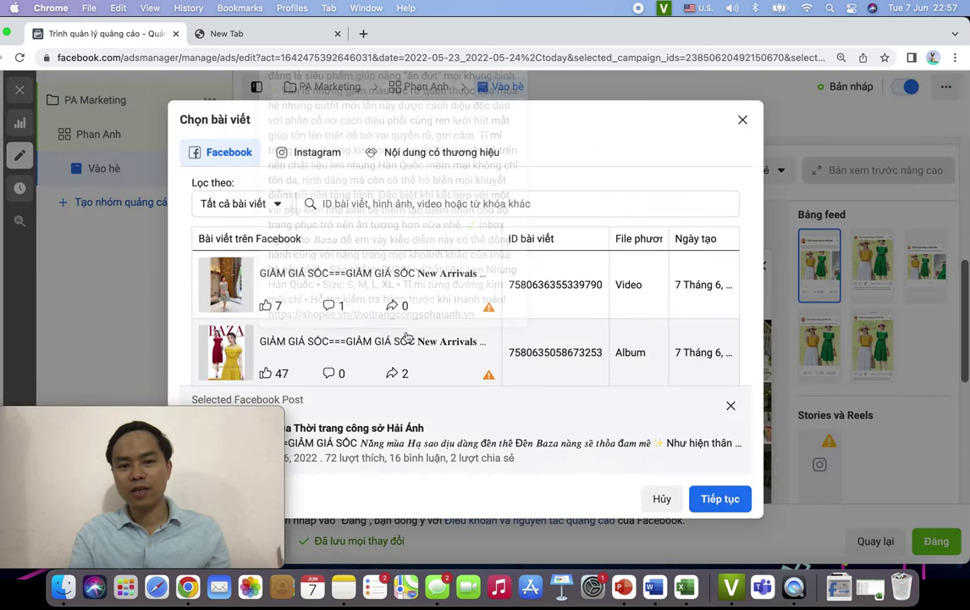
scroll(358, 334, down, 1)
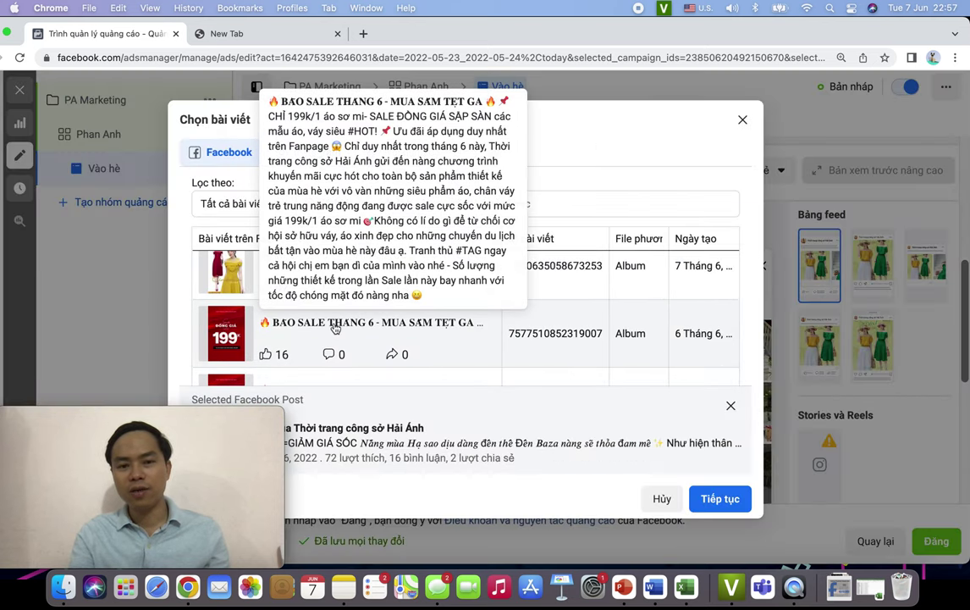
click(542, 351)
key(Return)
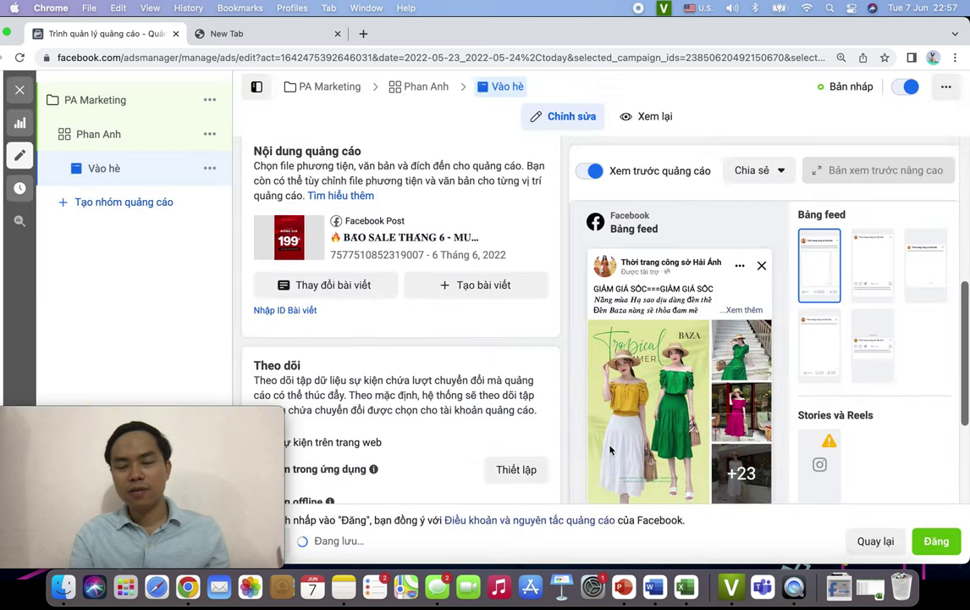
- Set the call to action to 'Gửi tin nhắn' and accept adding the message button
click(396, 359)
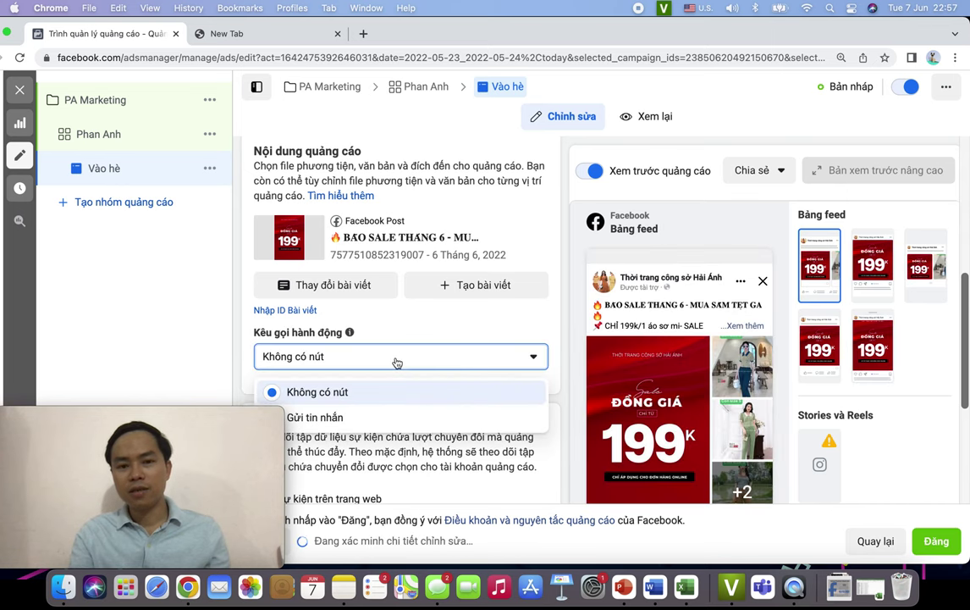
click(423, 416)
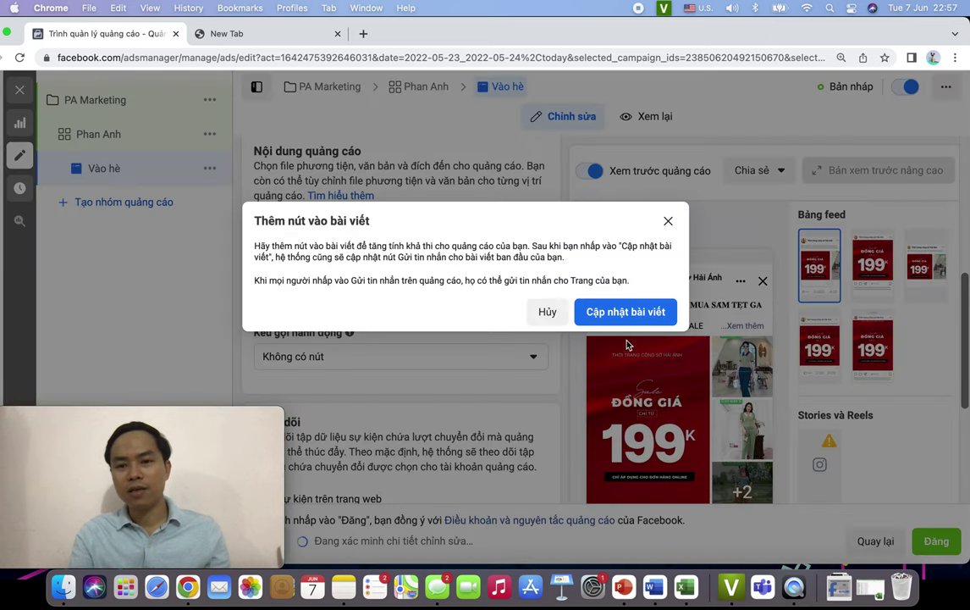
click(625, 312)
scroll(702, 398, down, 5)
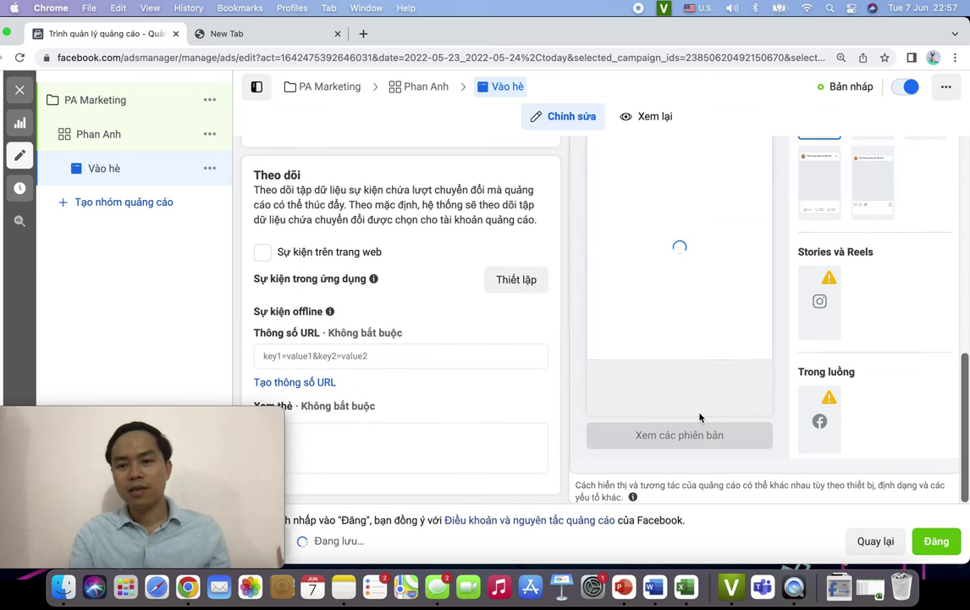
scroll(724, 390, down, 3)
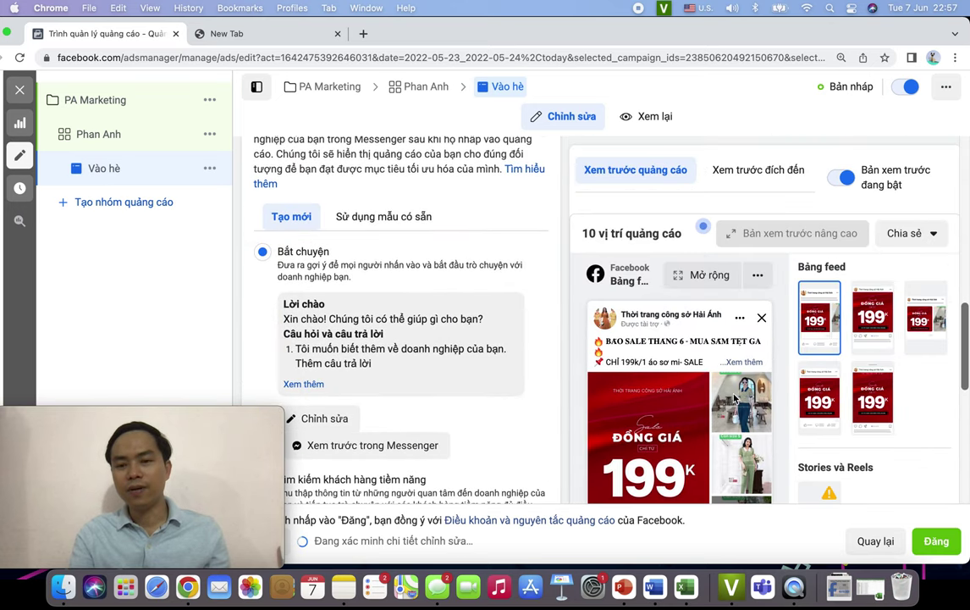
scroll(474, 338, down, 2)
scroll(500, 338, up, 2)
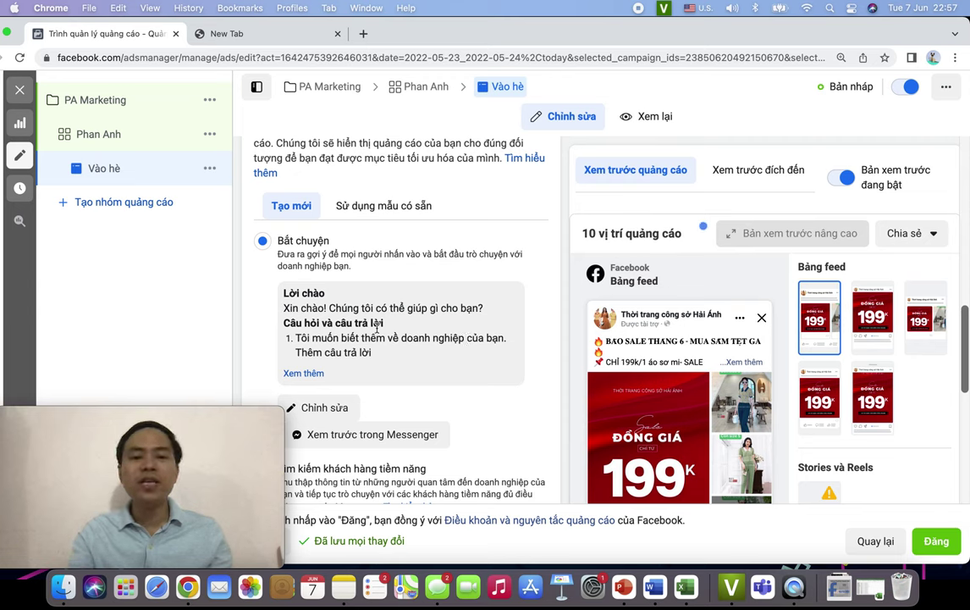
scroll(470, 362, down, 3)
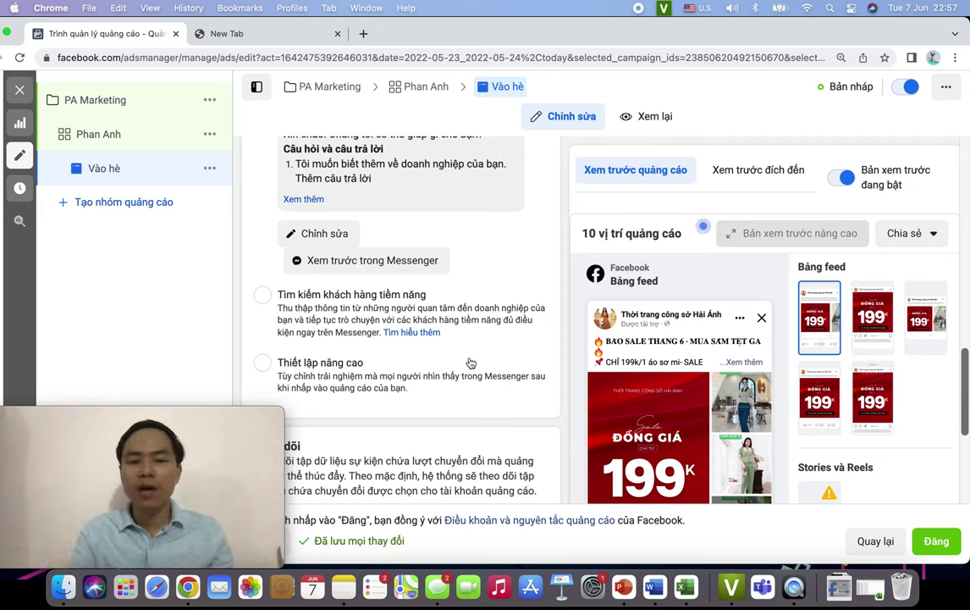
click(326, 241)
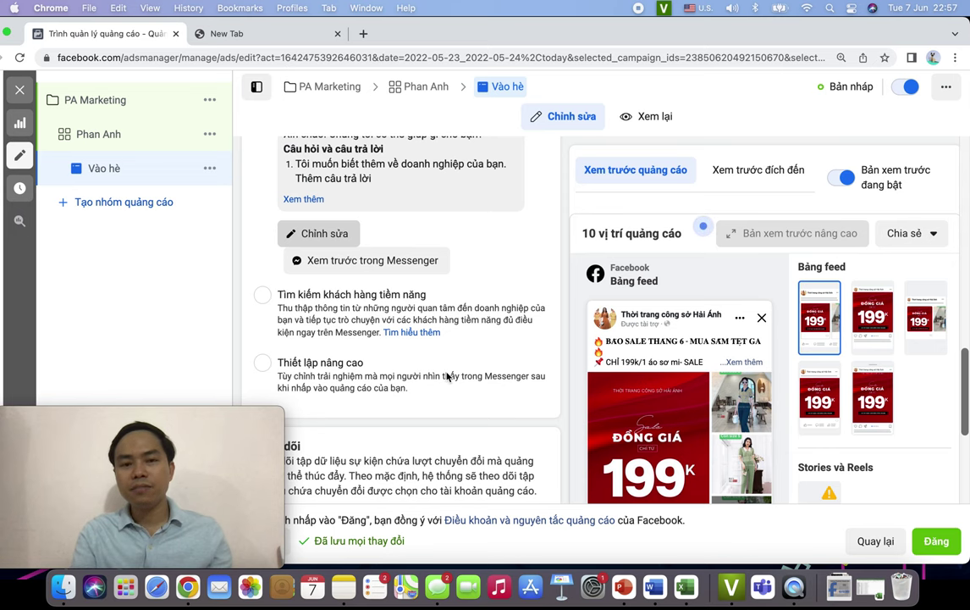
scroll(446, 356, down, 10)
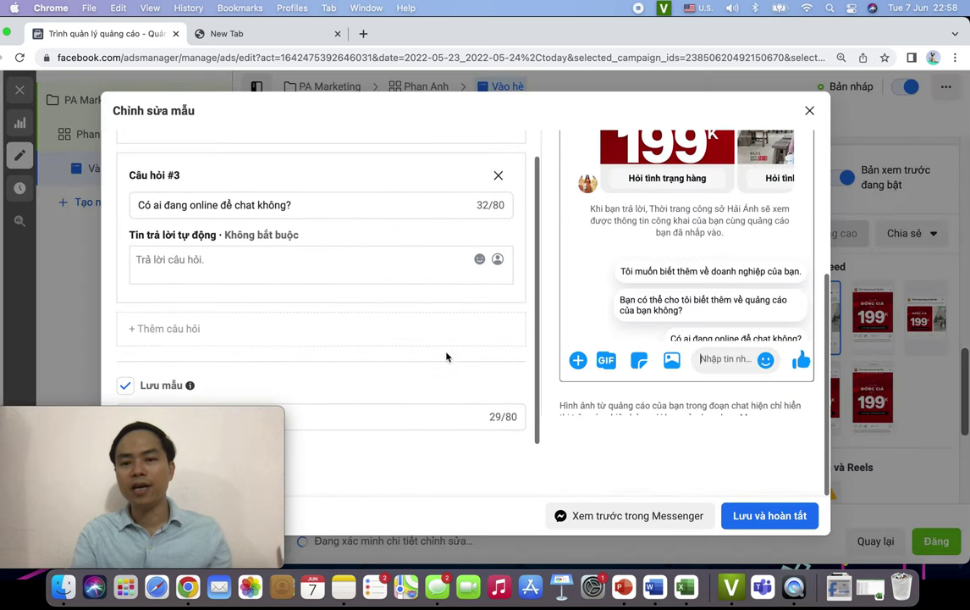
scroll(446, 356, up, 10)
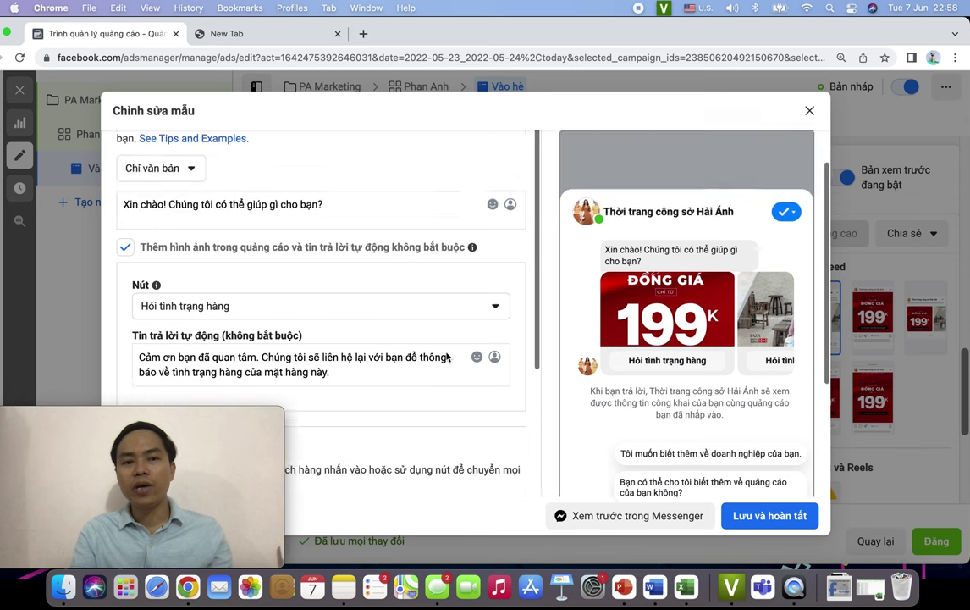
scroll(446, 356, down, 10)
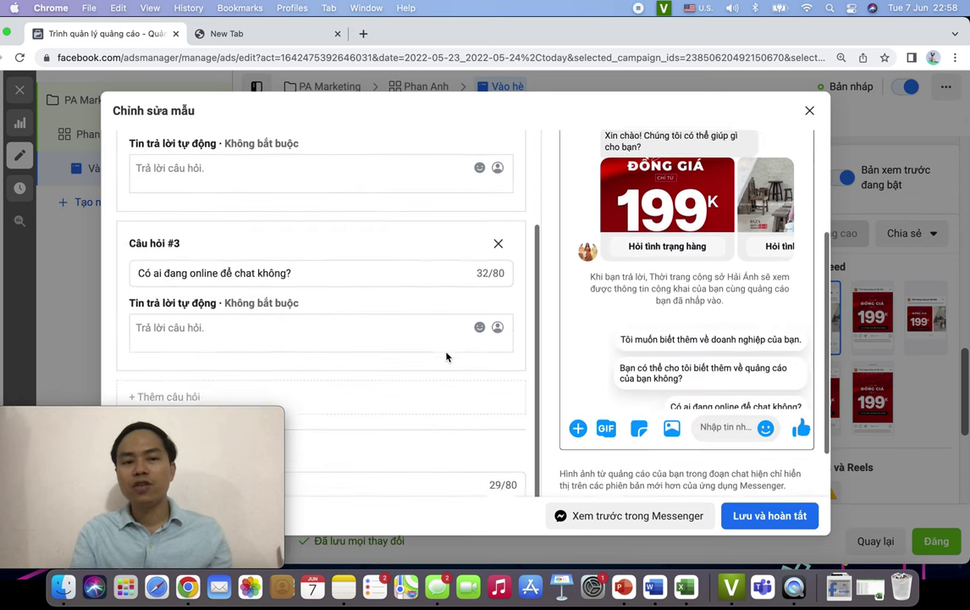
scroll(446, 357, down, 2)
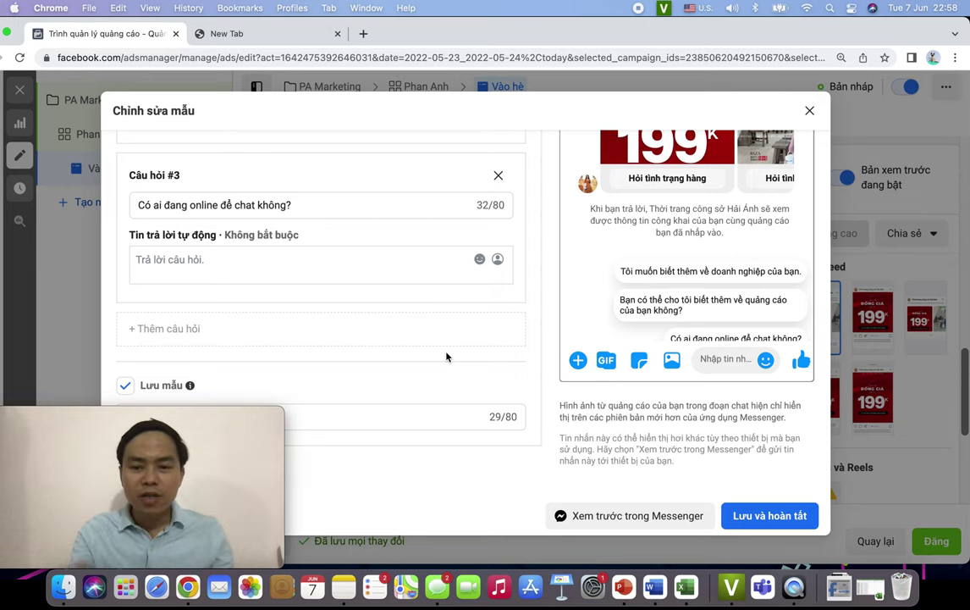
click(809, 110)
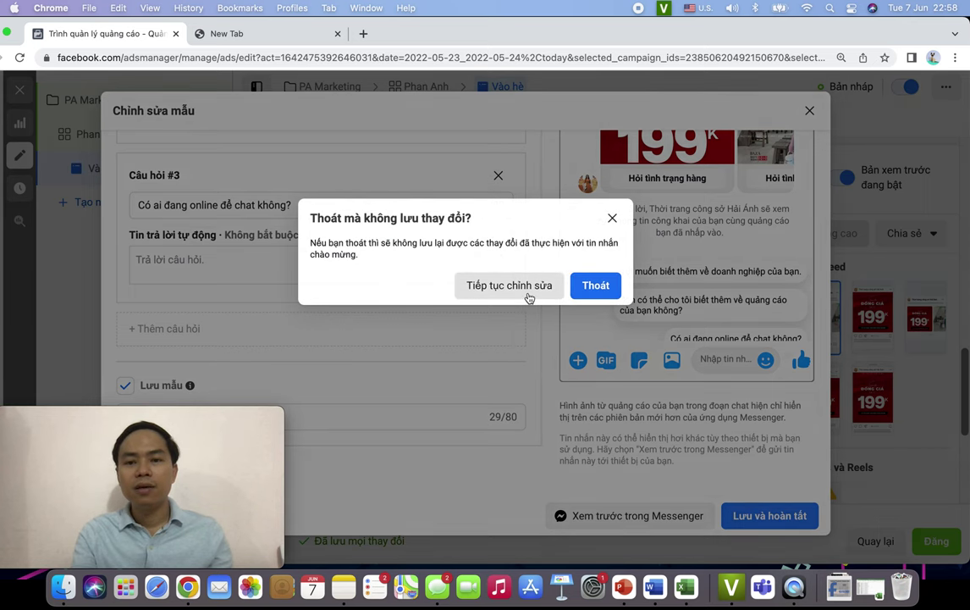
click(595, 288)
scroll(507, 381, down, 3)
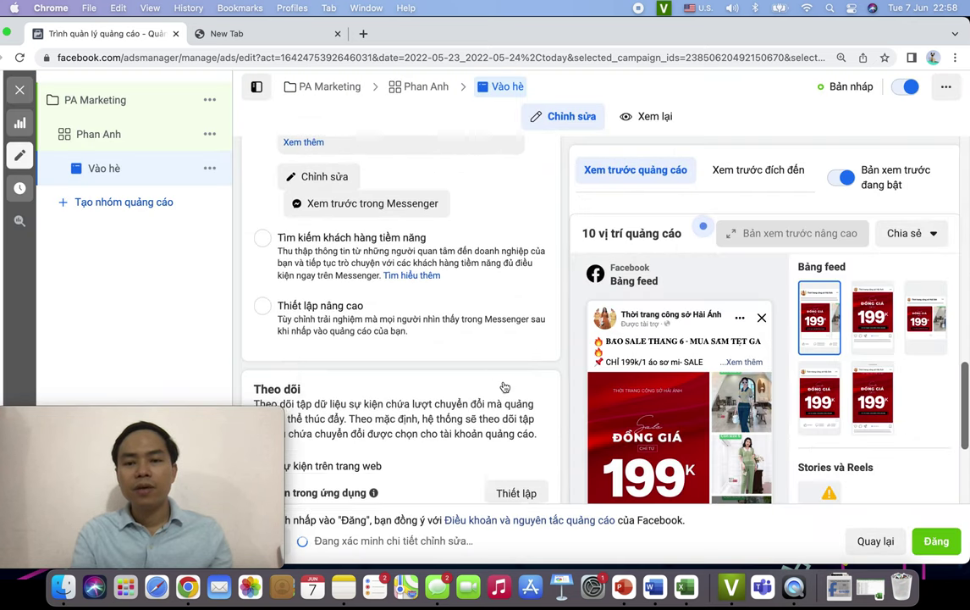
scroll(504, 381, down, 3)
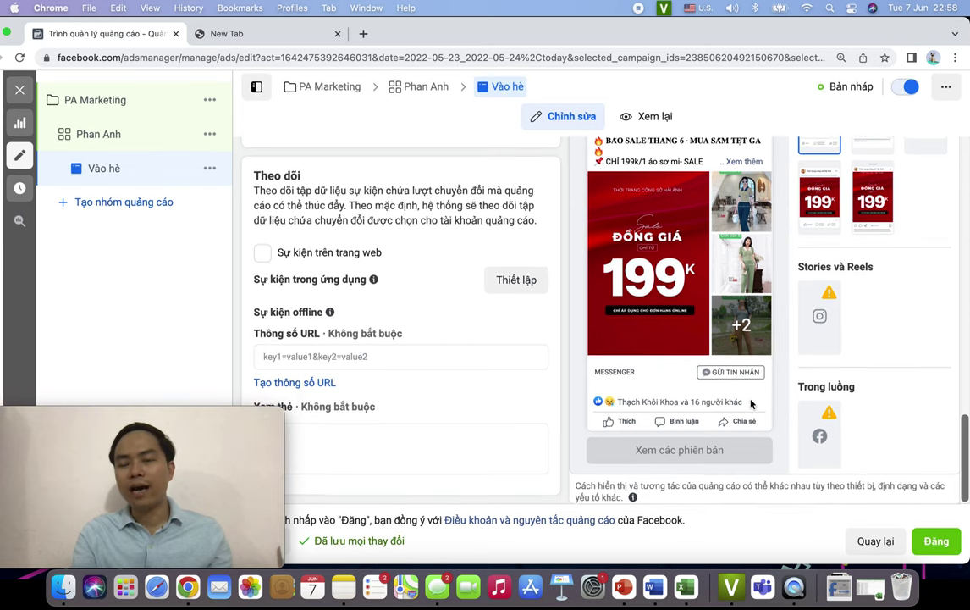
scroll(728, 339, up, 2)
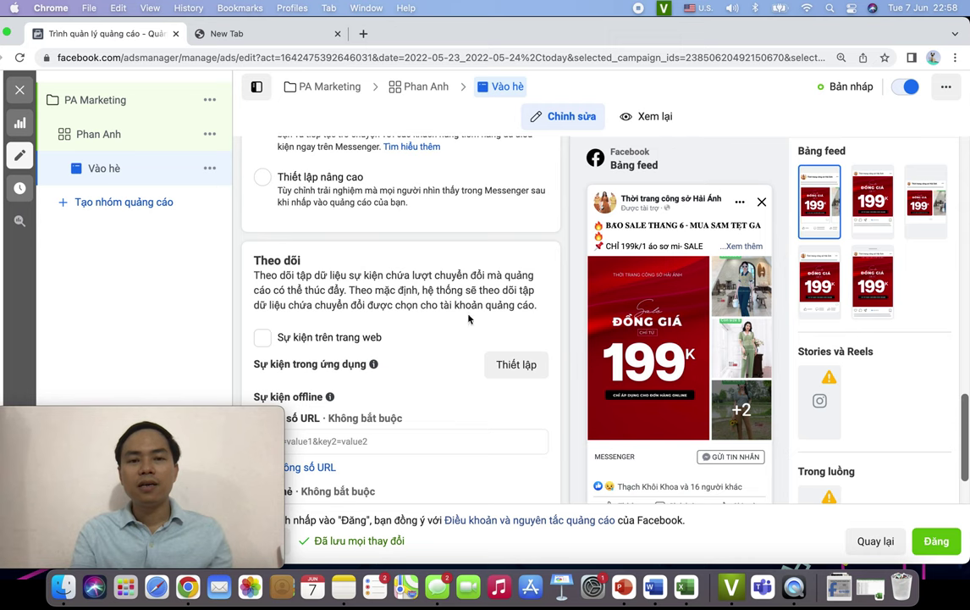
scroll(468, 318, up, 10)
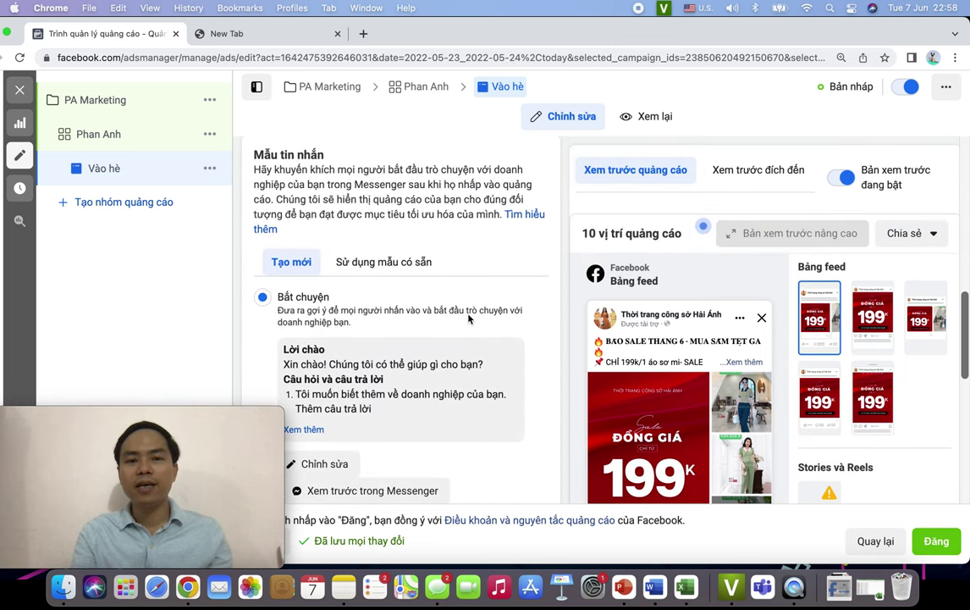
scroll(468, 318, up, 5)
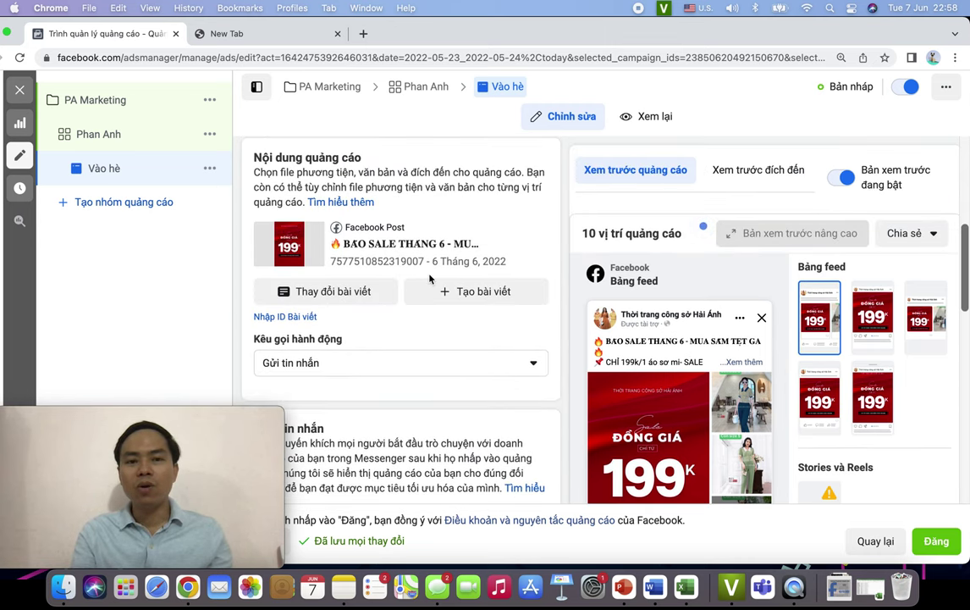
click(375, 296)
scroll(412, 351, down, 5)
scroll(412, 356, down, 5)
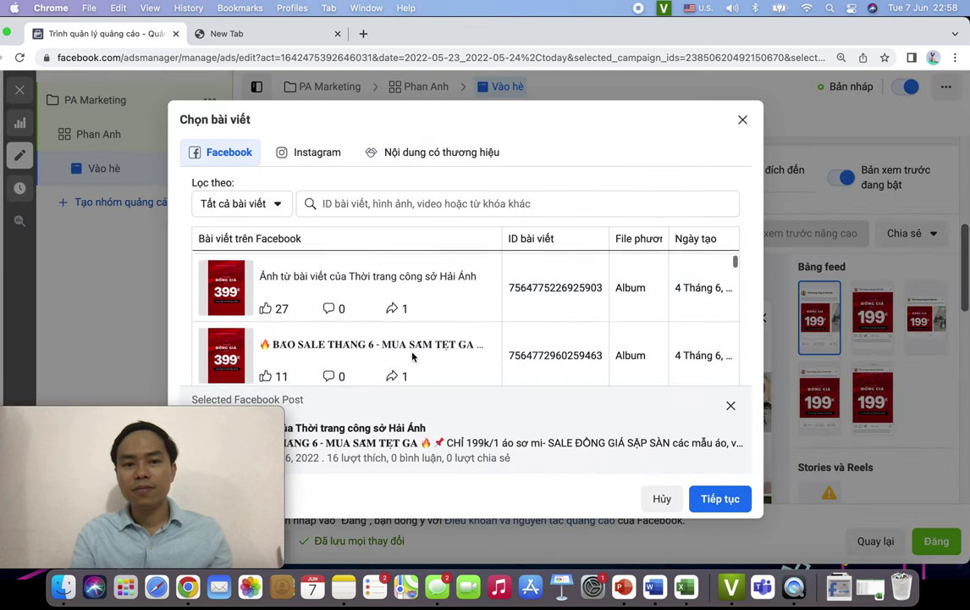
scroll(412, 357, down, 5)
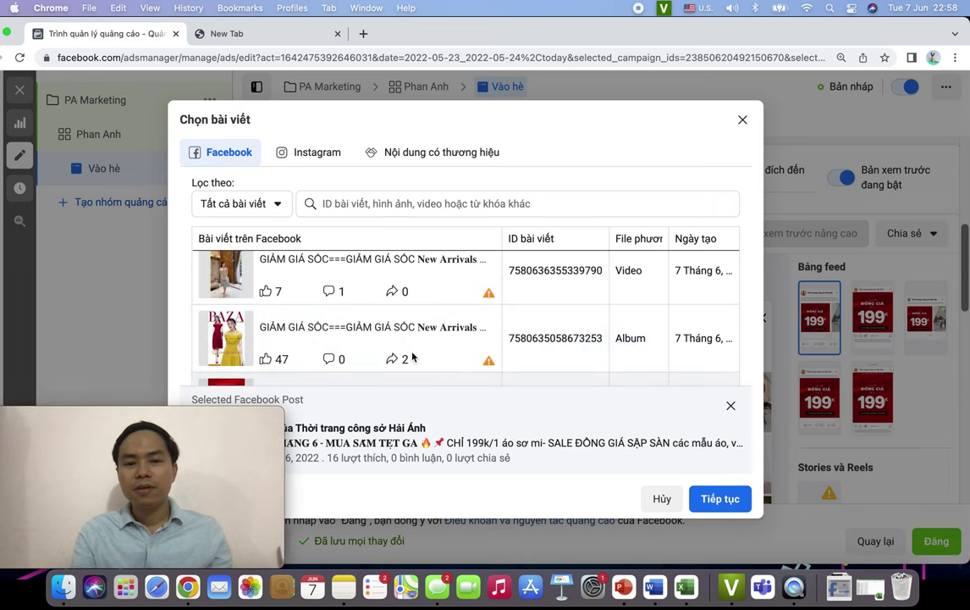
scroll(412, 356, up, 1)
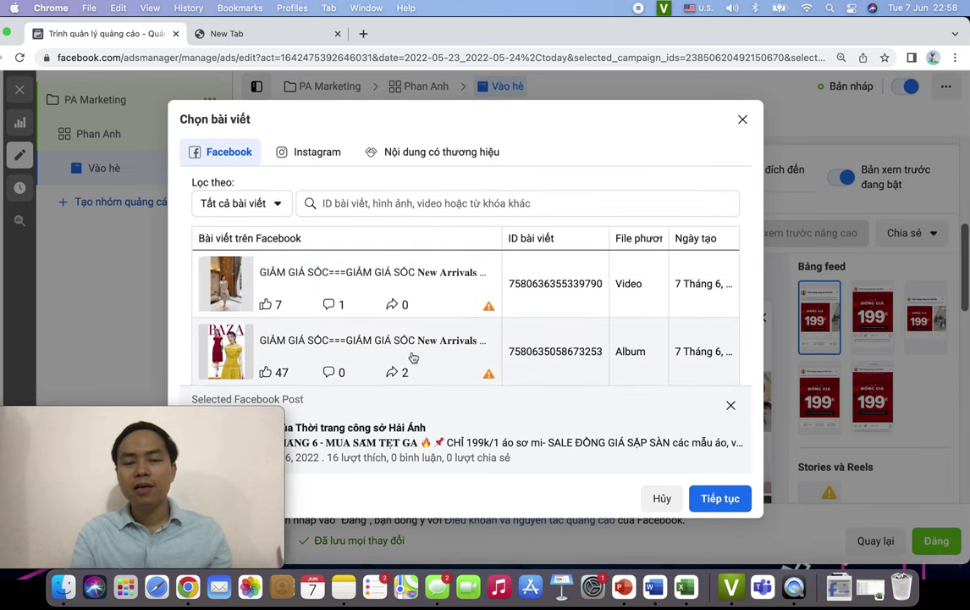
scroll(432, 347, down, 3)
scroll(435, 344, down, 8)
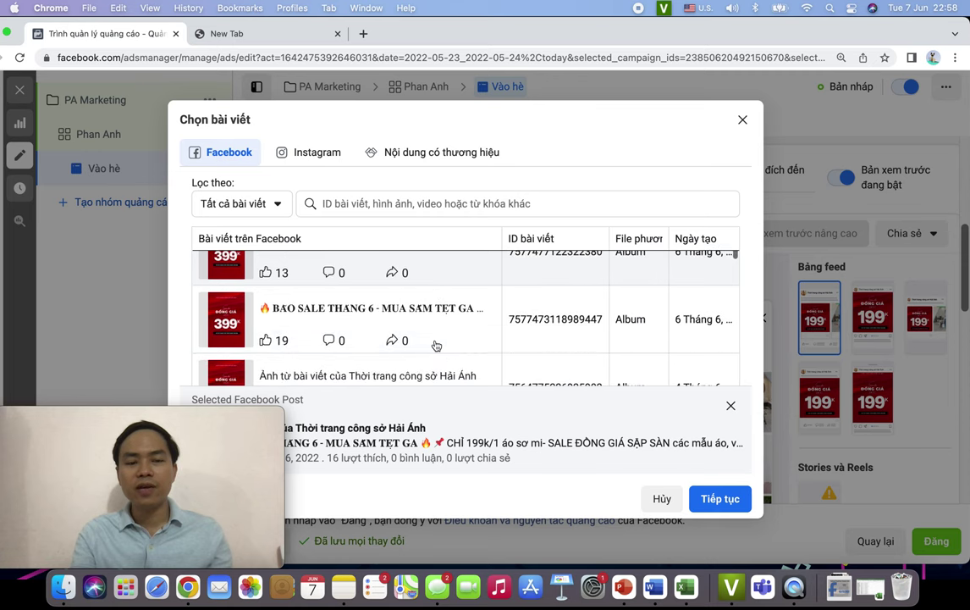
scroll(435, 344, down, 8)
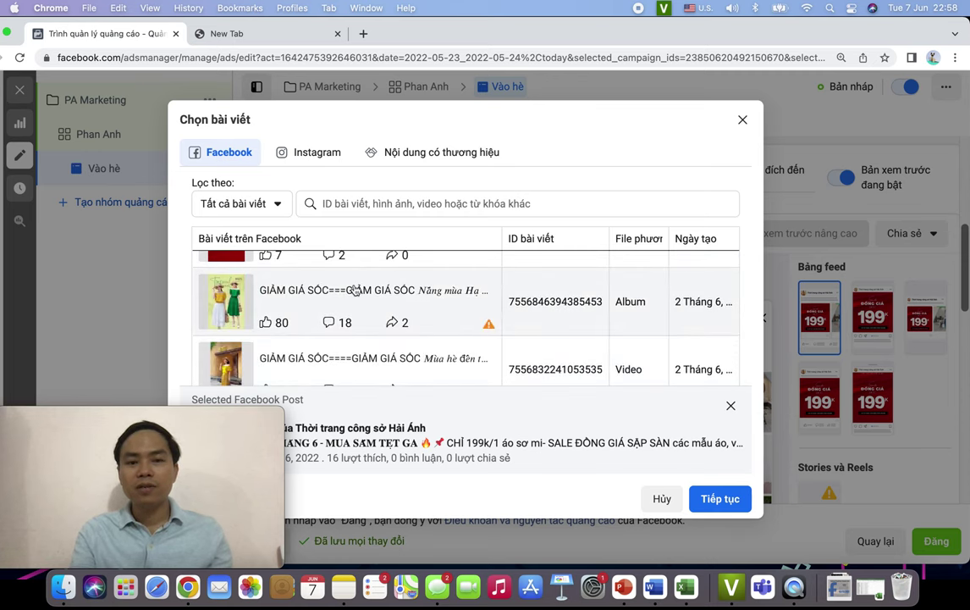
click(318, 283)
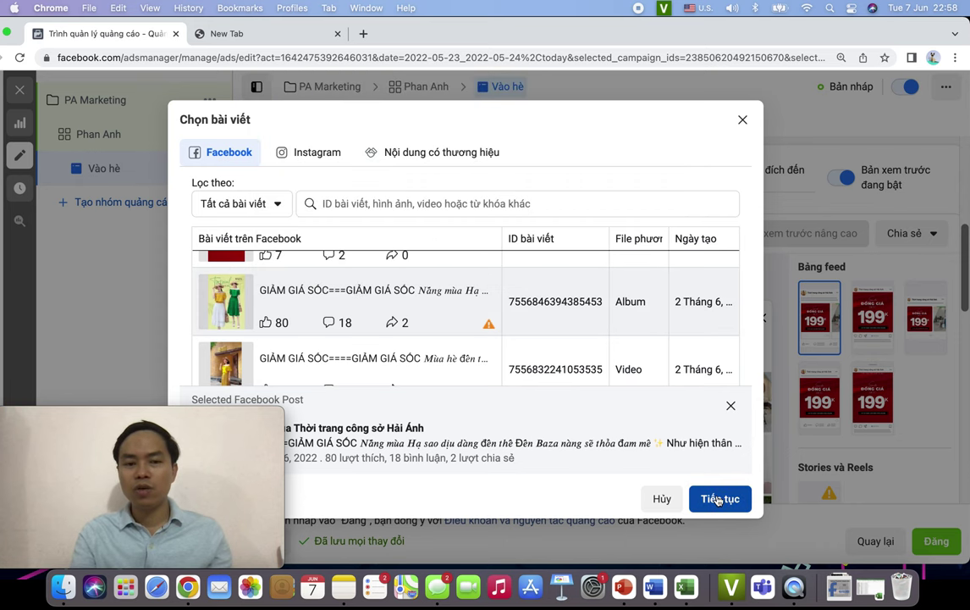
click(718, 498)
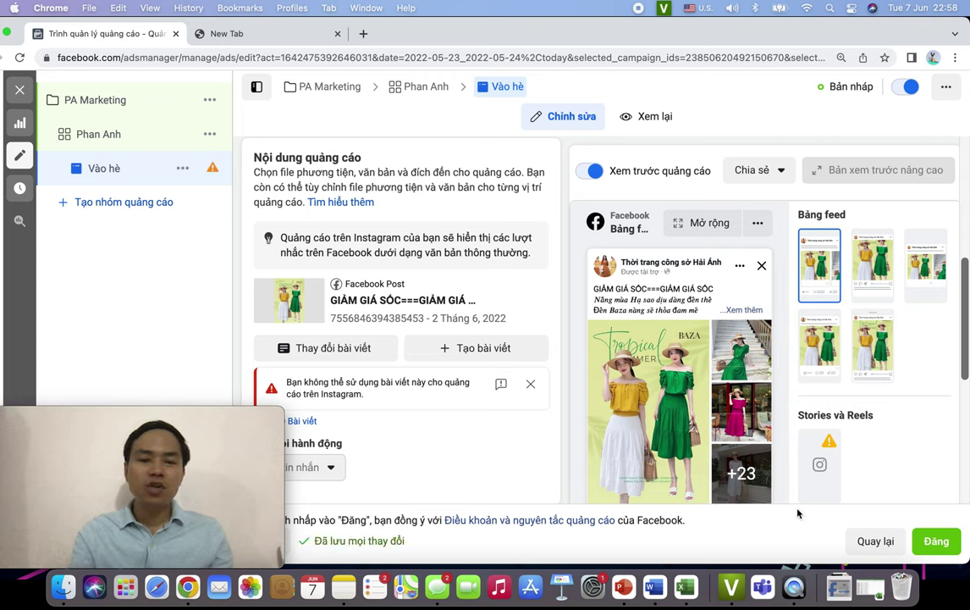
- Review the ad editor down to the Theo dõi section, then switch to the new Chrome tab
scroll(669, 464, down, 2)
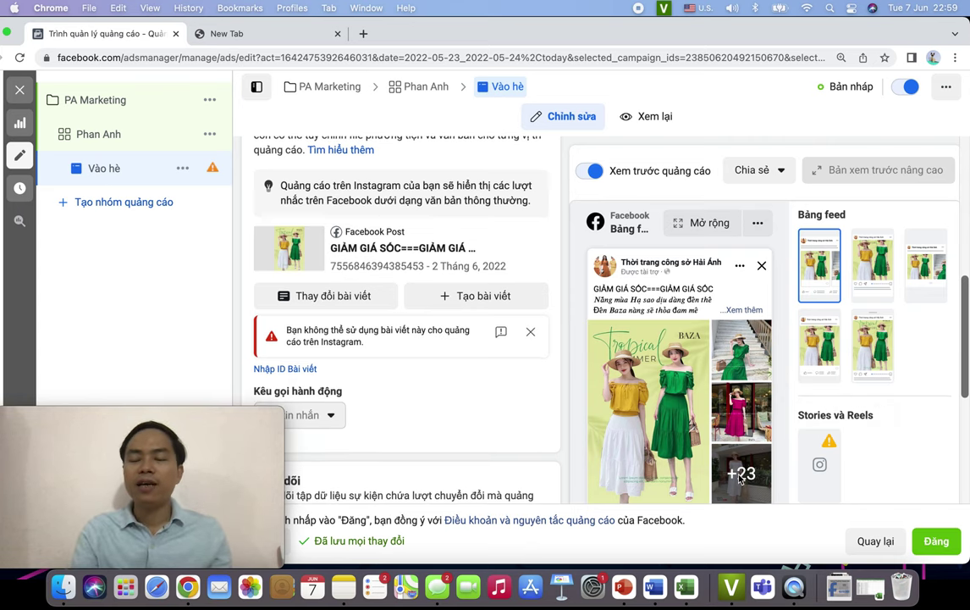
scroll(738, 479, down, 5)
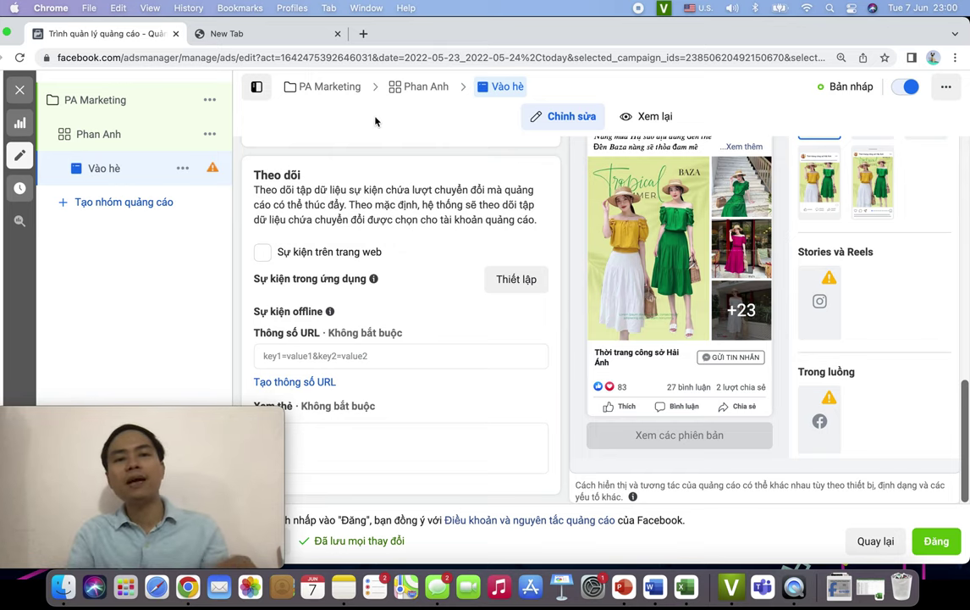
click(253, 36)
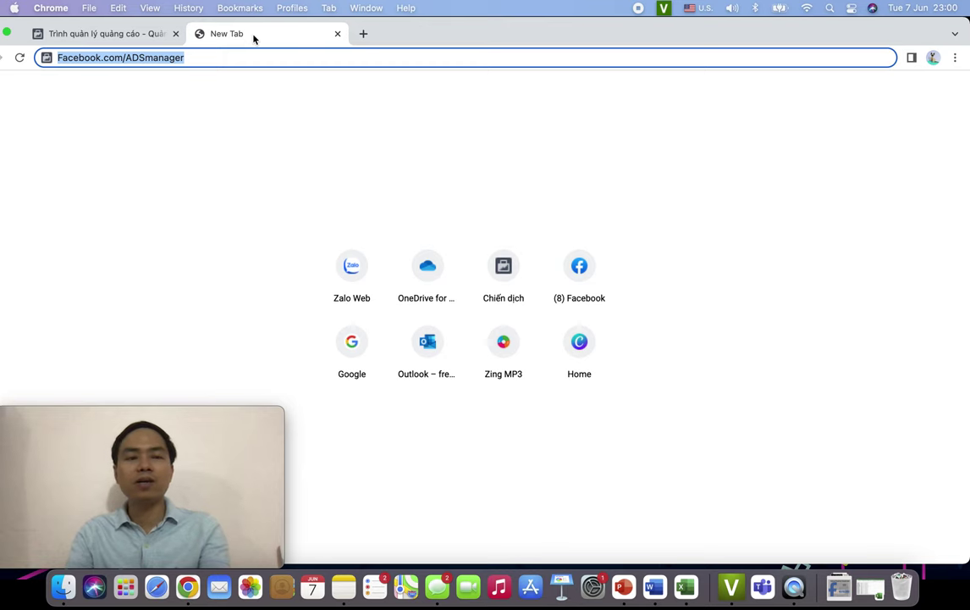
- Load Facebook.com/ADSmanager and dismiss the red targeting-changes notice
key(Return)
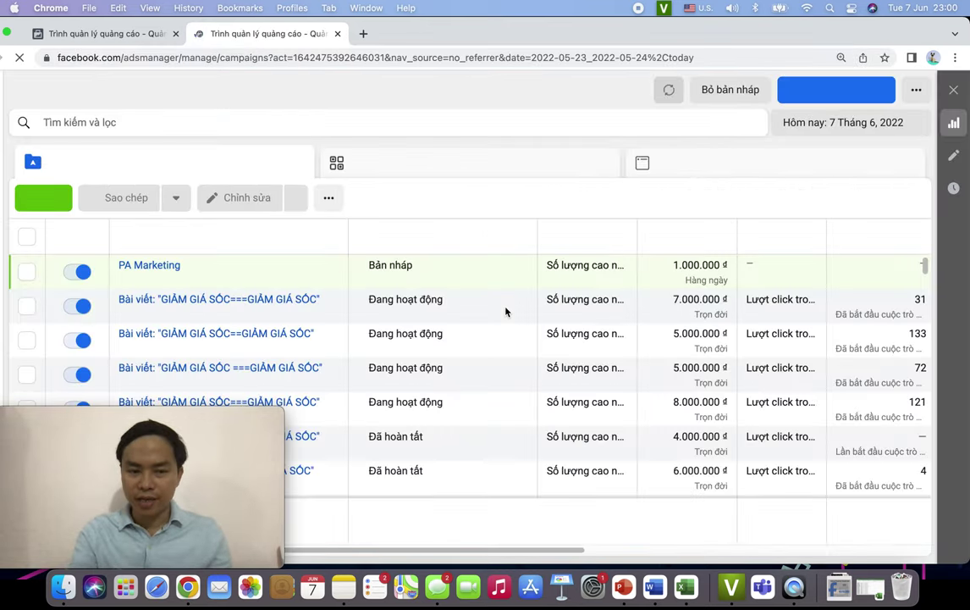
scroll(584, 346, right, 5)
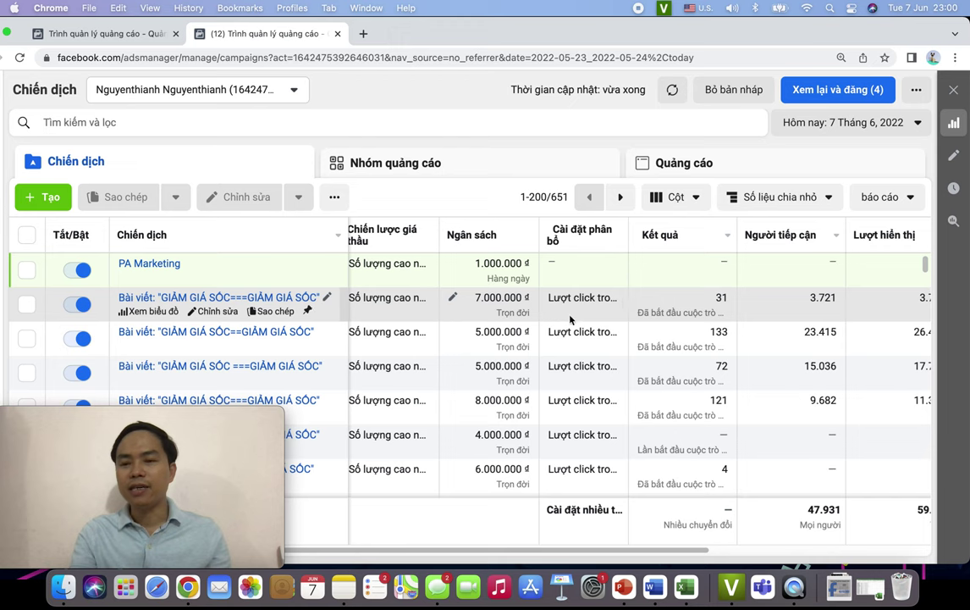
scroll(570, 319, left, 5)
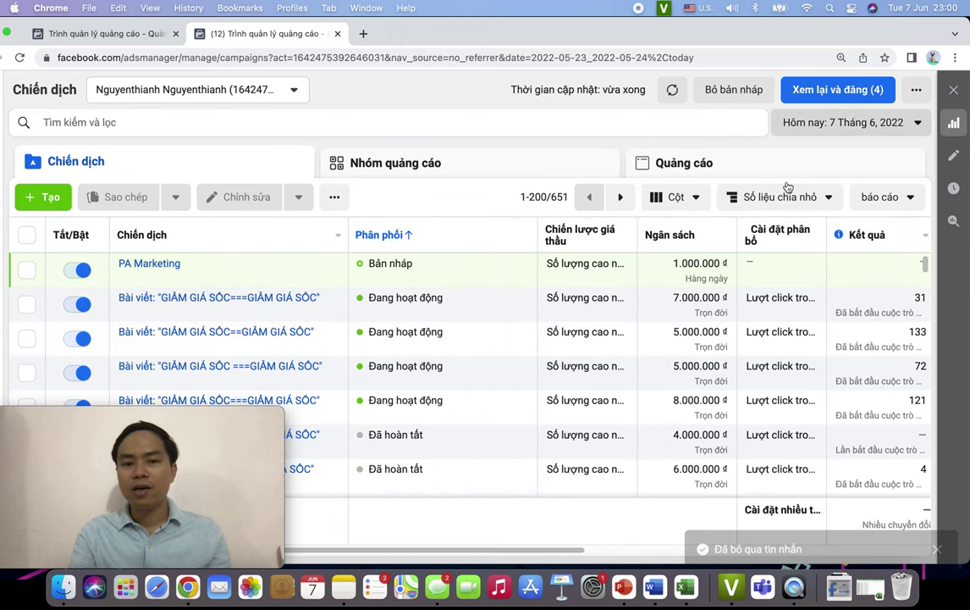
click(904, 137)
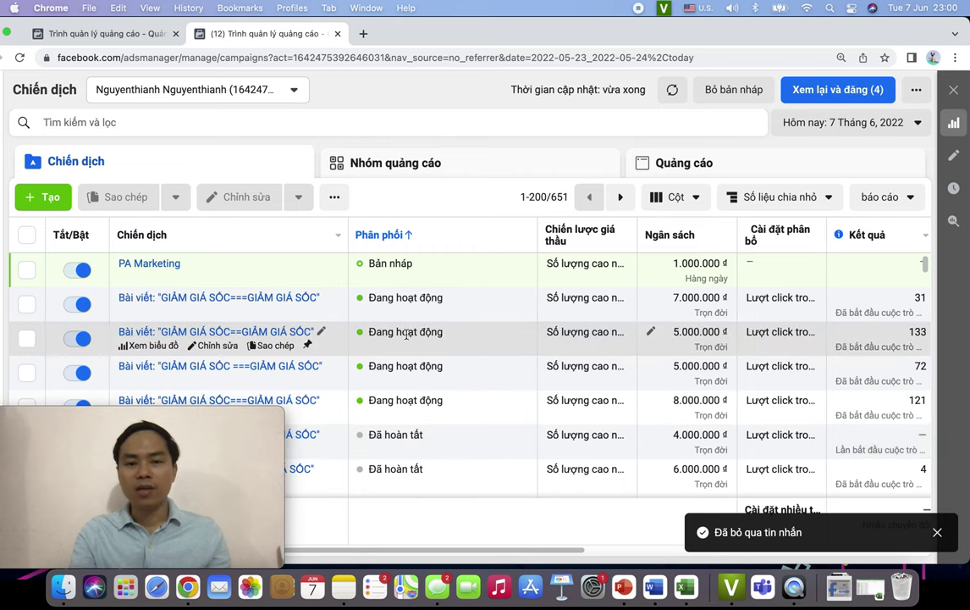
- Select the third campaign, the GIẢM GIÁ SỐC one with 133 results
scroll(417, 337, right, 5)
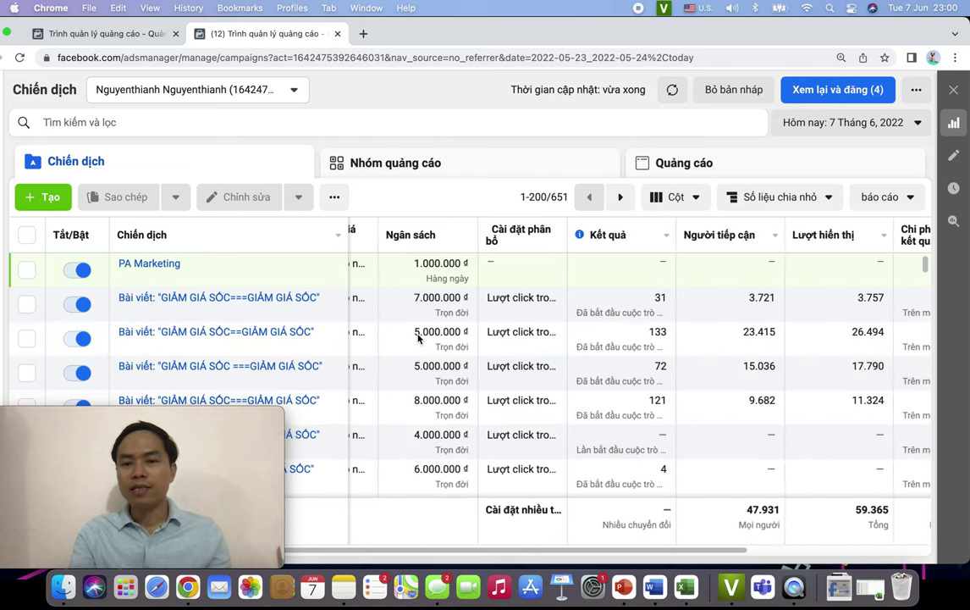
scroll(417, 337, right, 2)
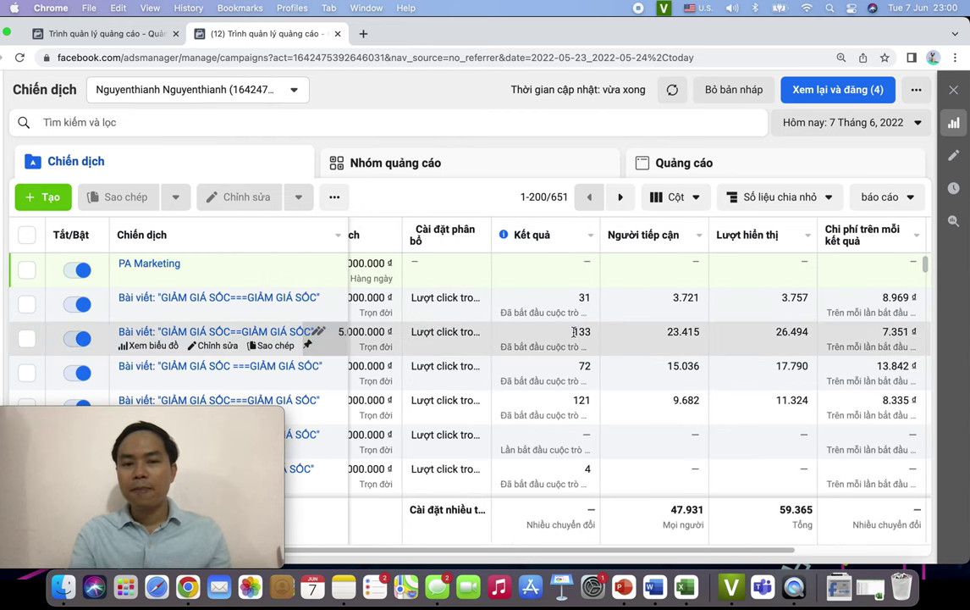
scroll(508, 335, left, 2)
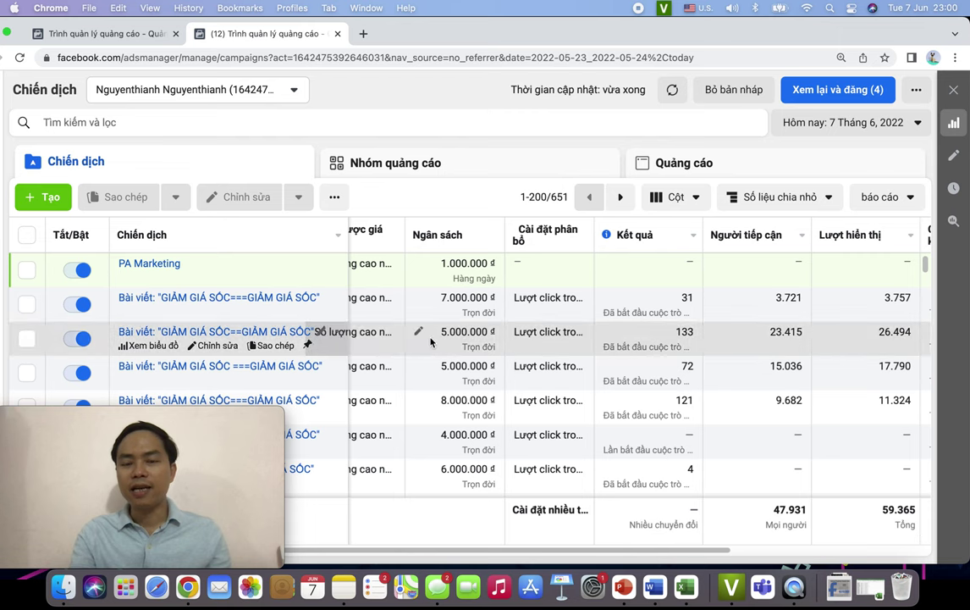
scroll(651, 339, right, 2)
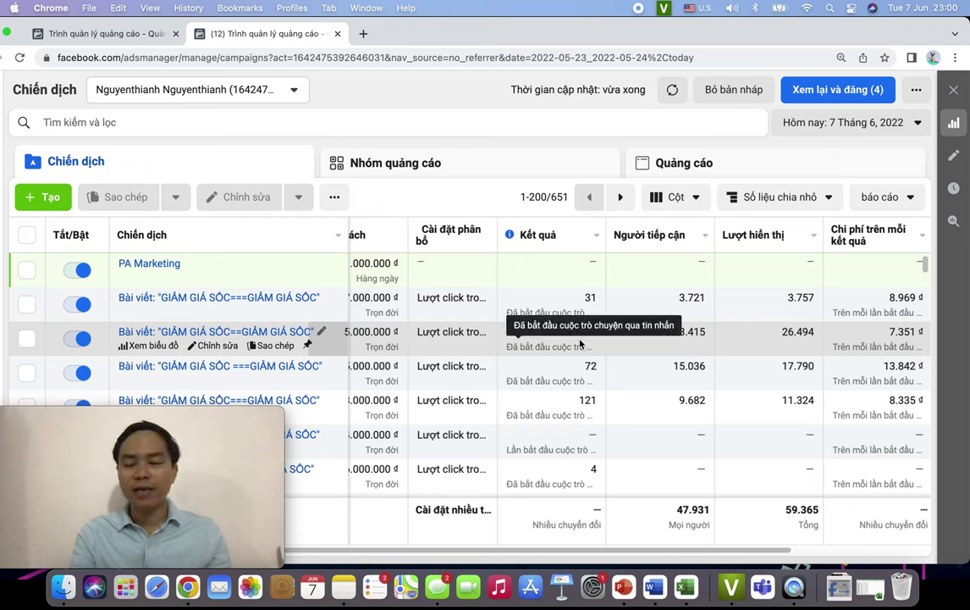
drag(580, 338, 603, 336)
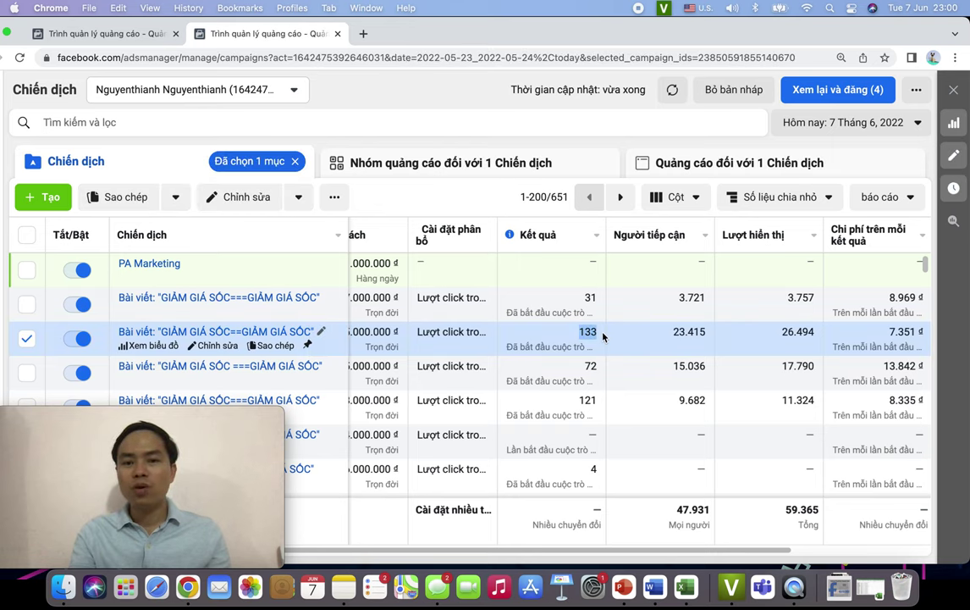
- Scroll across reach, impressions and cost per result, and highlight the 977.670 đ spend
click(632, 342)
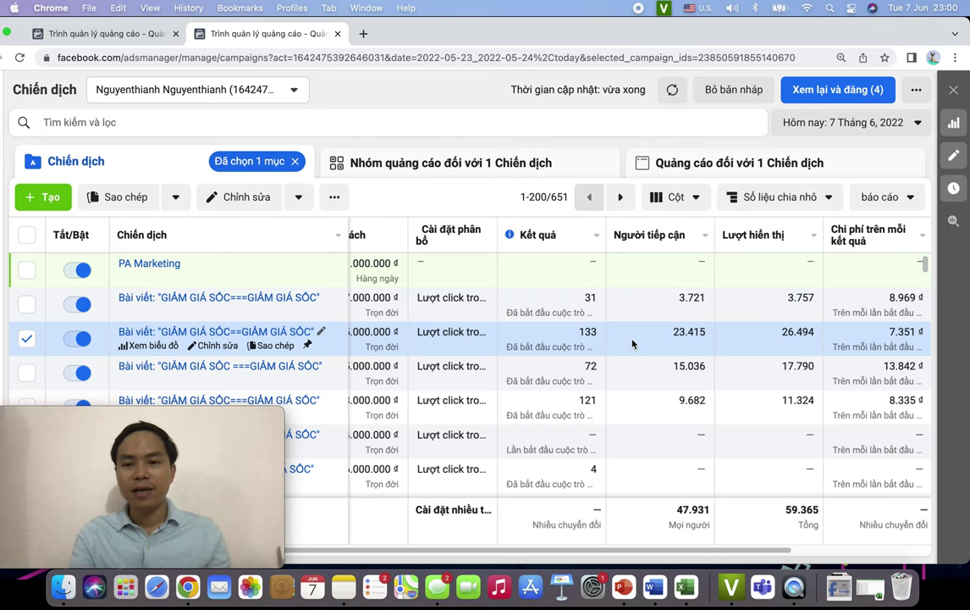
scroll(631, 343, right, 3)
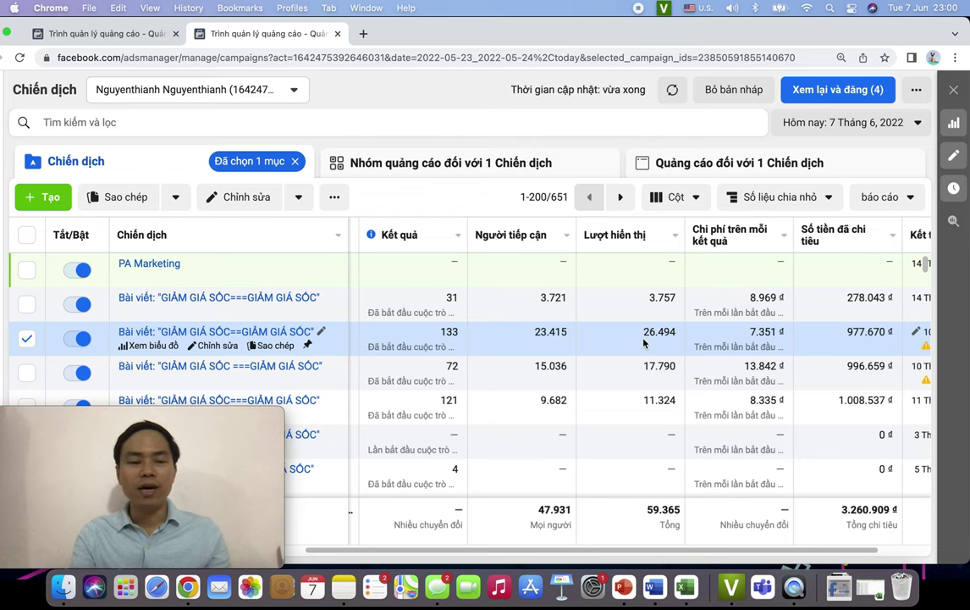
scroll(647, 340, right, 2)
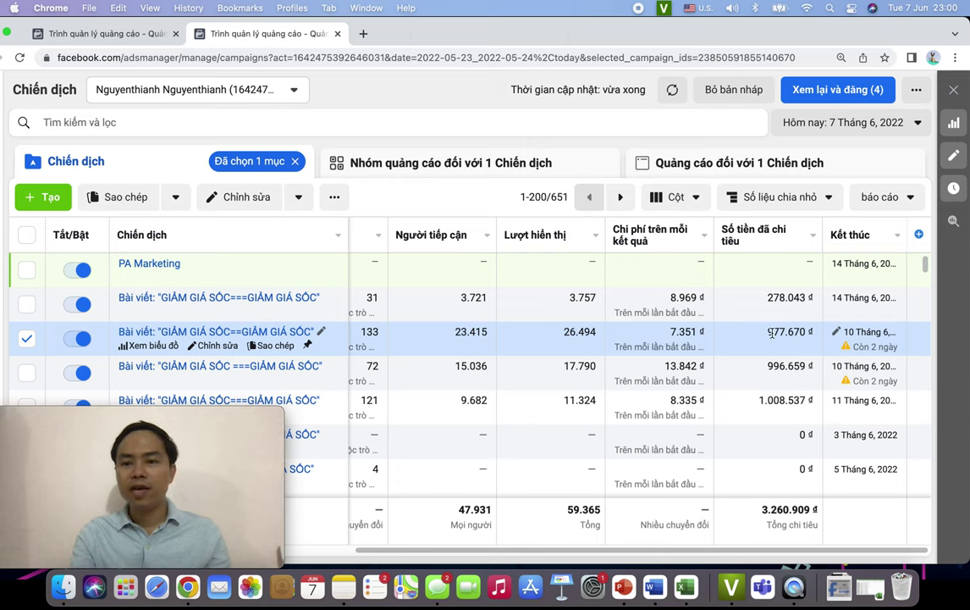
drag(767, 333, 811, 331)
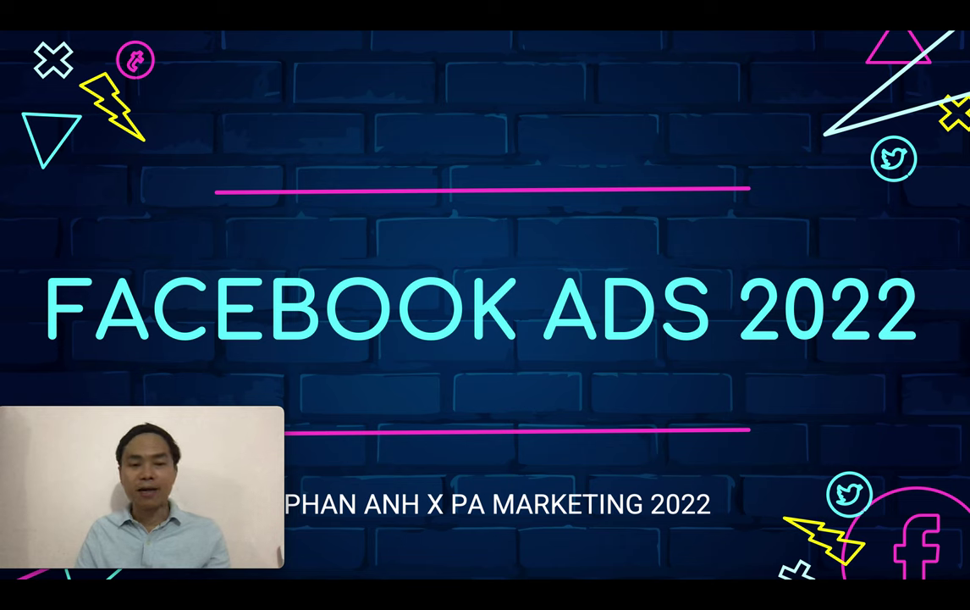
- Advance through the Facebook & TikTok course, education and courses-and-books slides to THÔNG TIN LIÊN HỆ
mouse_move(225, 412)
drag(226, 412, 598, 431)
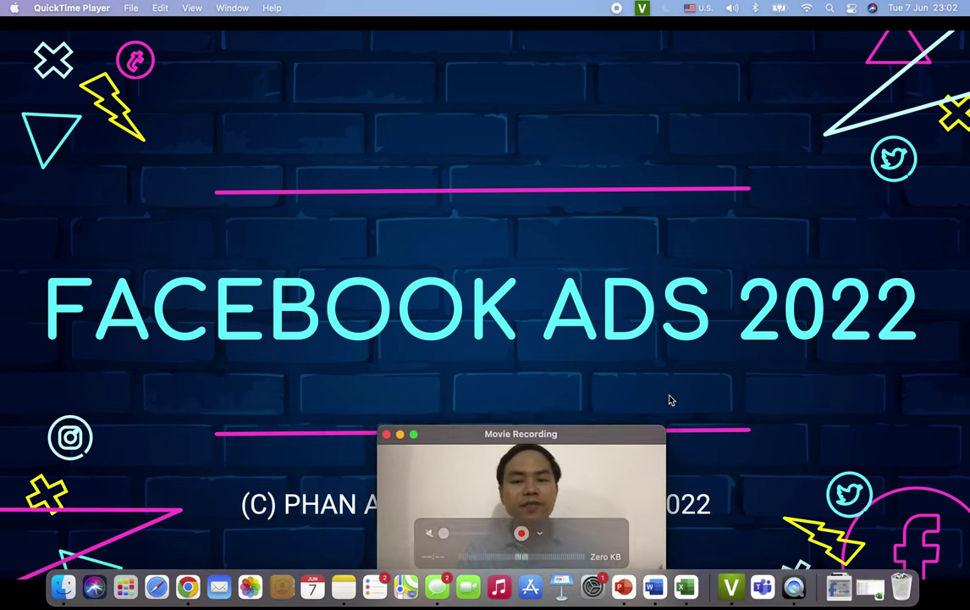
key(Right)
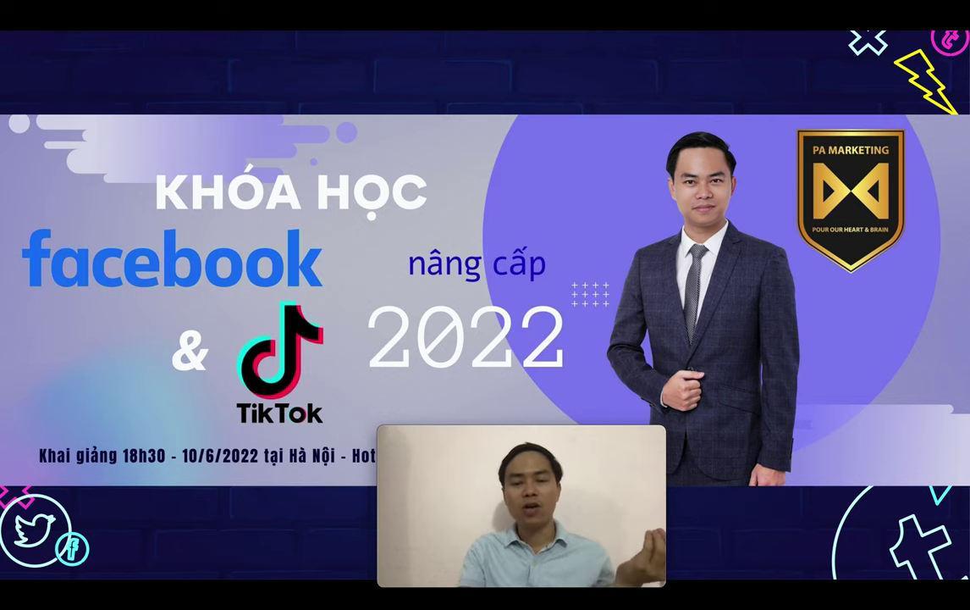
key(Right)
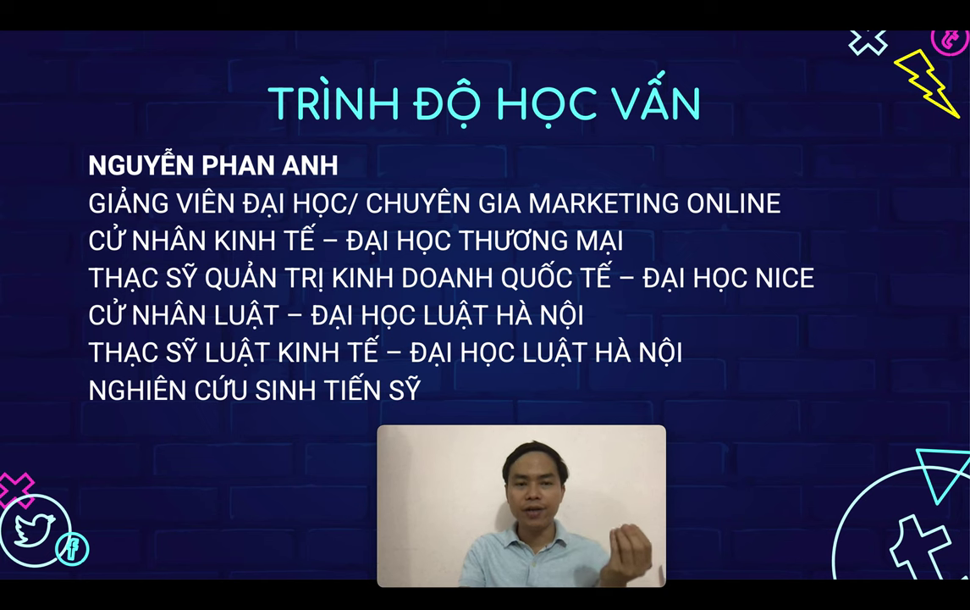
key(Right)
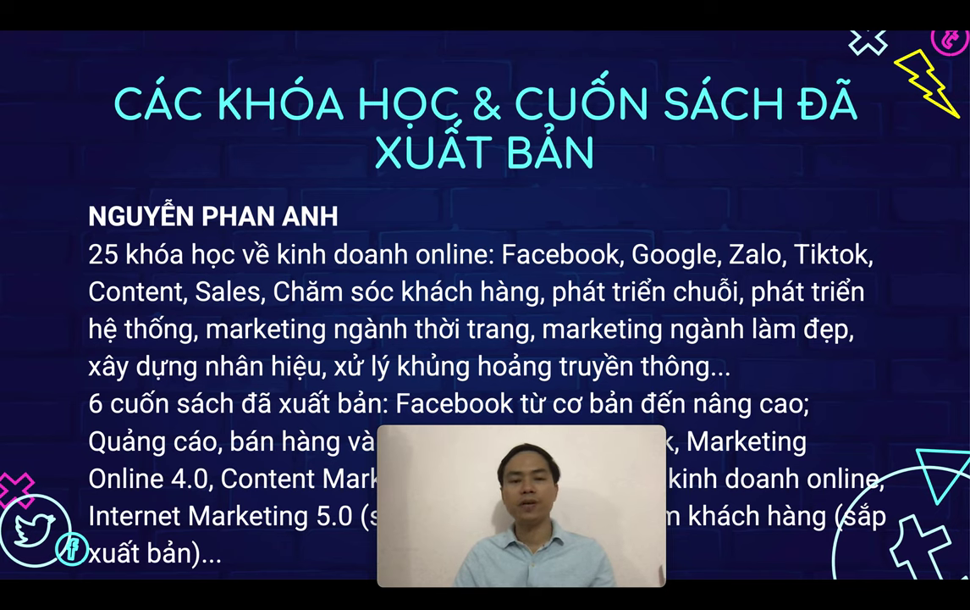
key(Right)
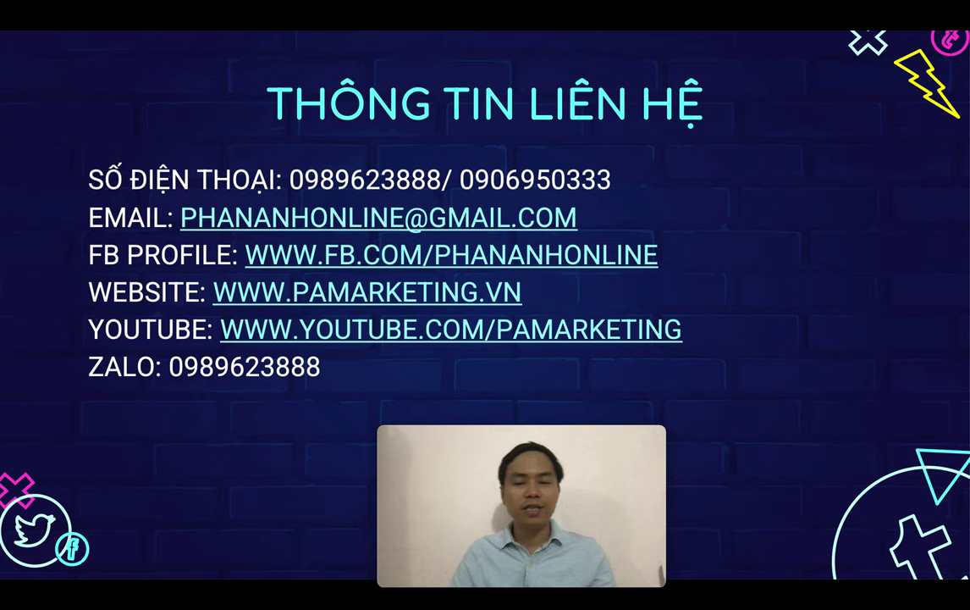